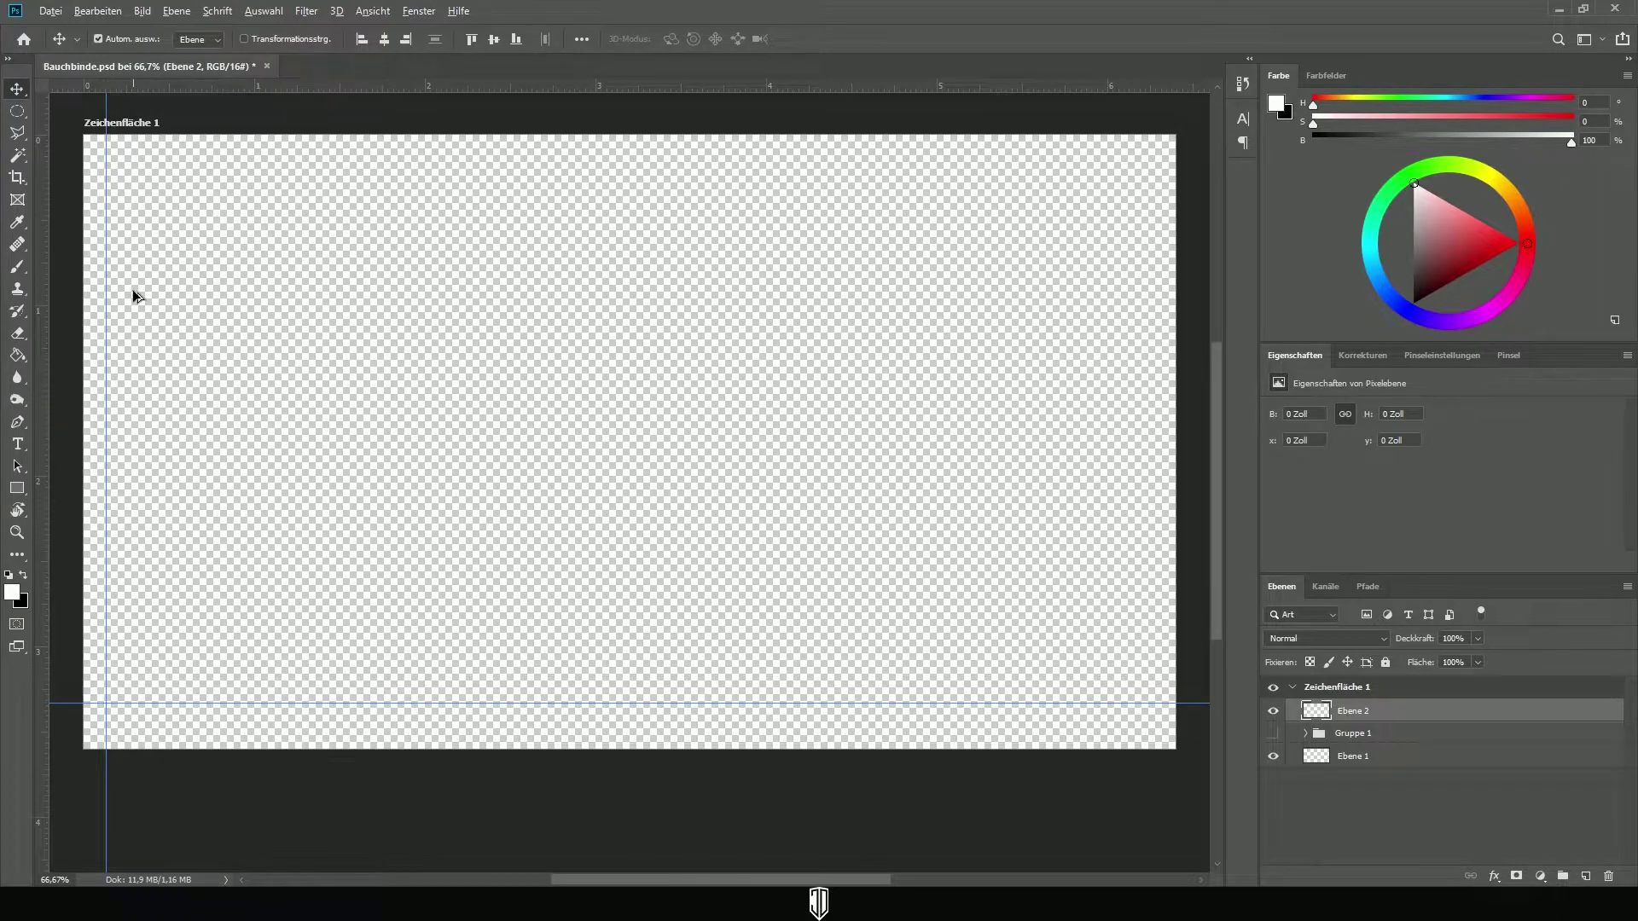
# Draw an 80 px square from the lower-left guide intersection, filled near-black 0e0e0e
pyautogui.scroll(2, 135, 299)
pyautogui.scroll(5, 273, 511)
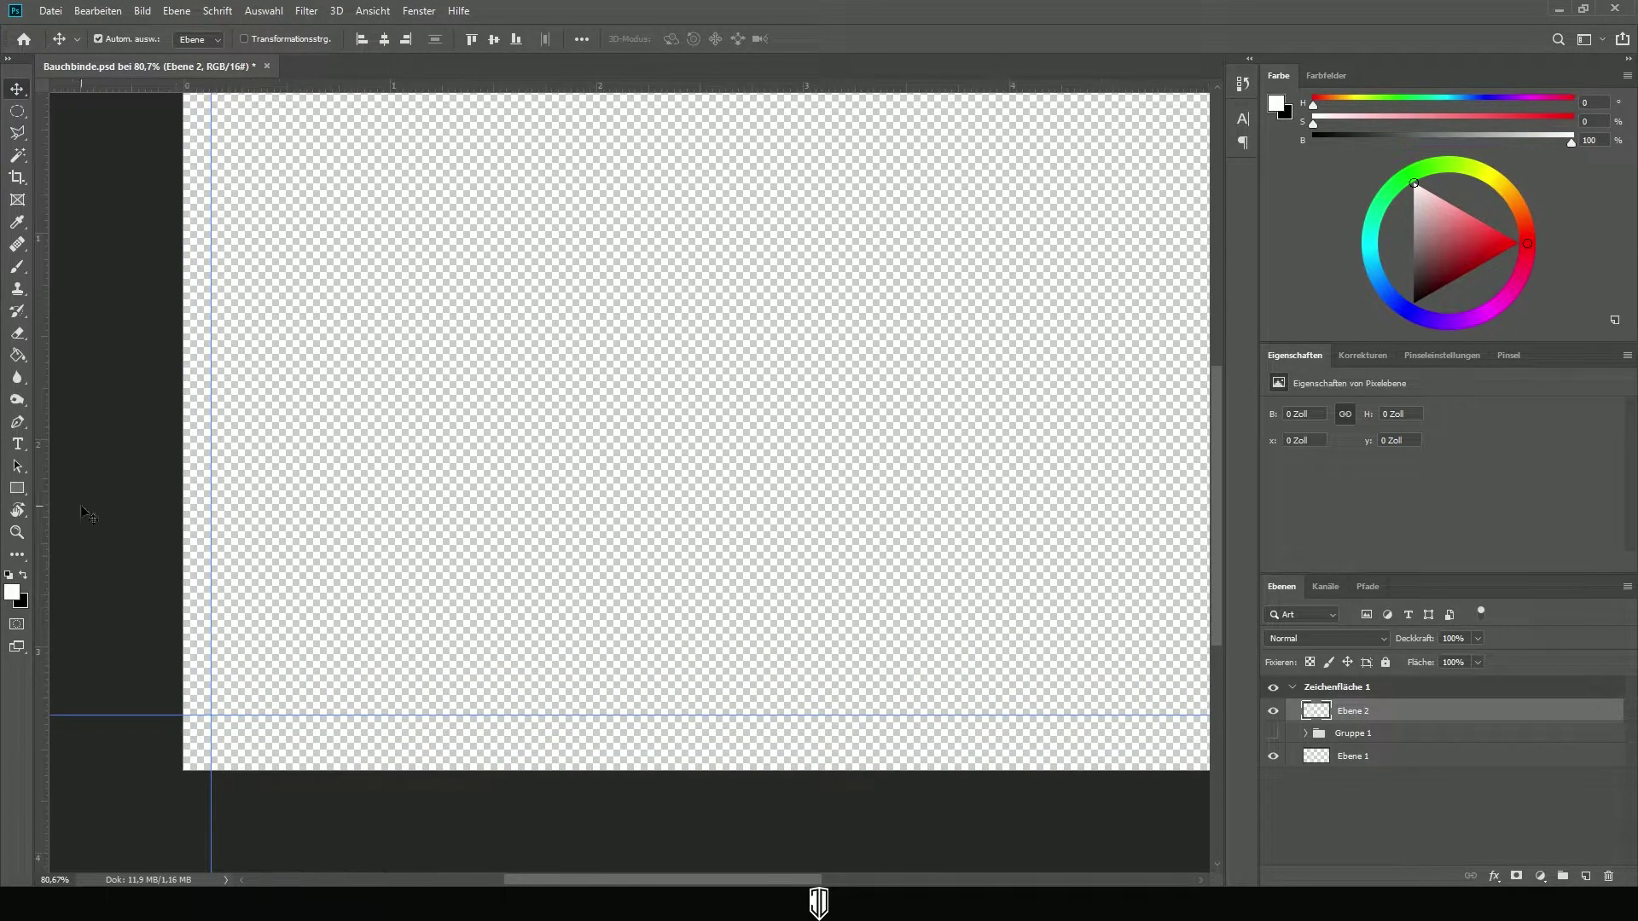
pyautogui.press('u')
pyautogui.moveTo(249, 541); pyautogui.dragTo(384, 657)
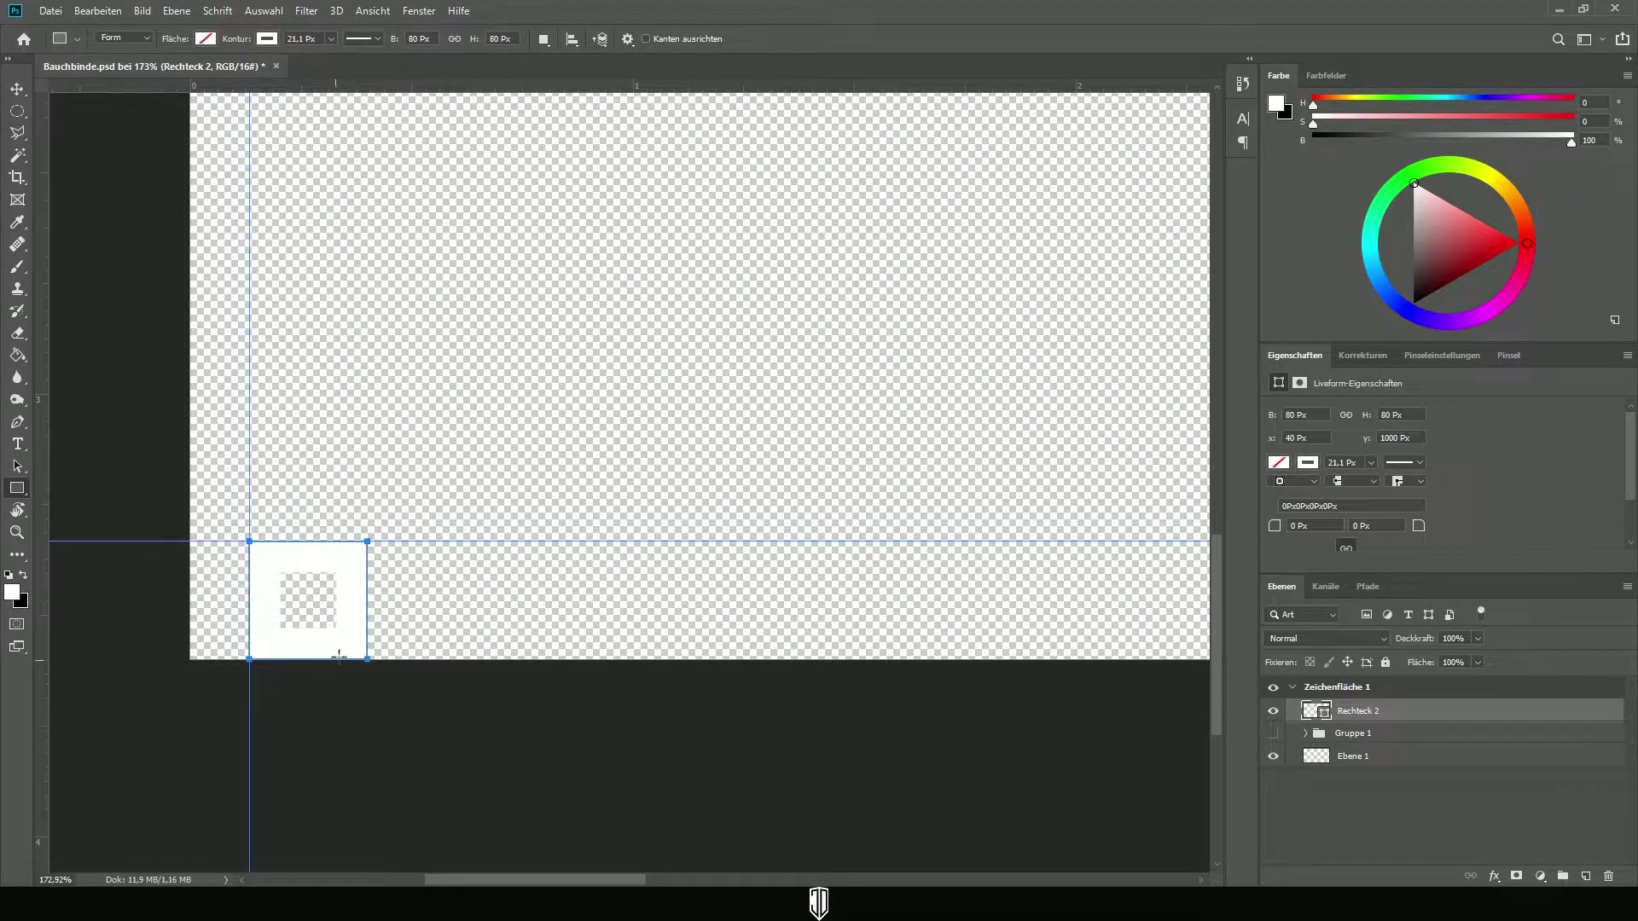
pyautogui.click(211, 42)
pyautogui.click(295, 72)
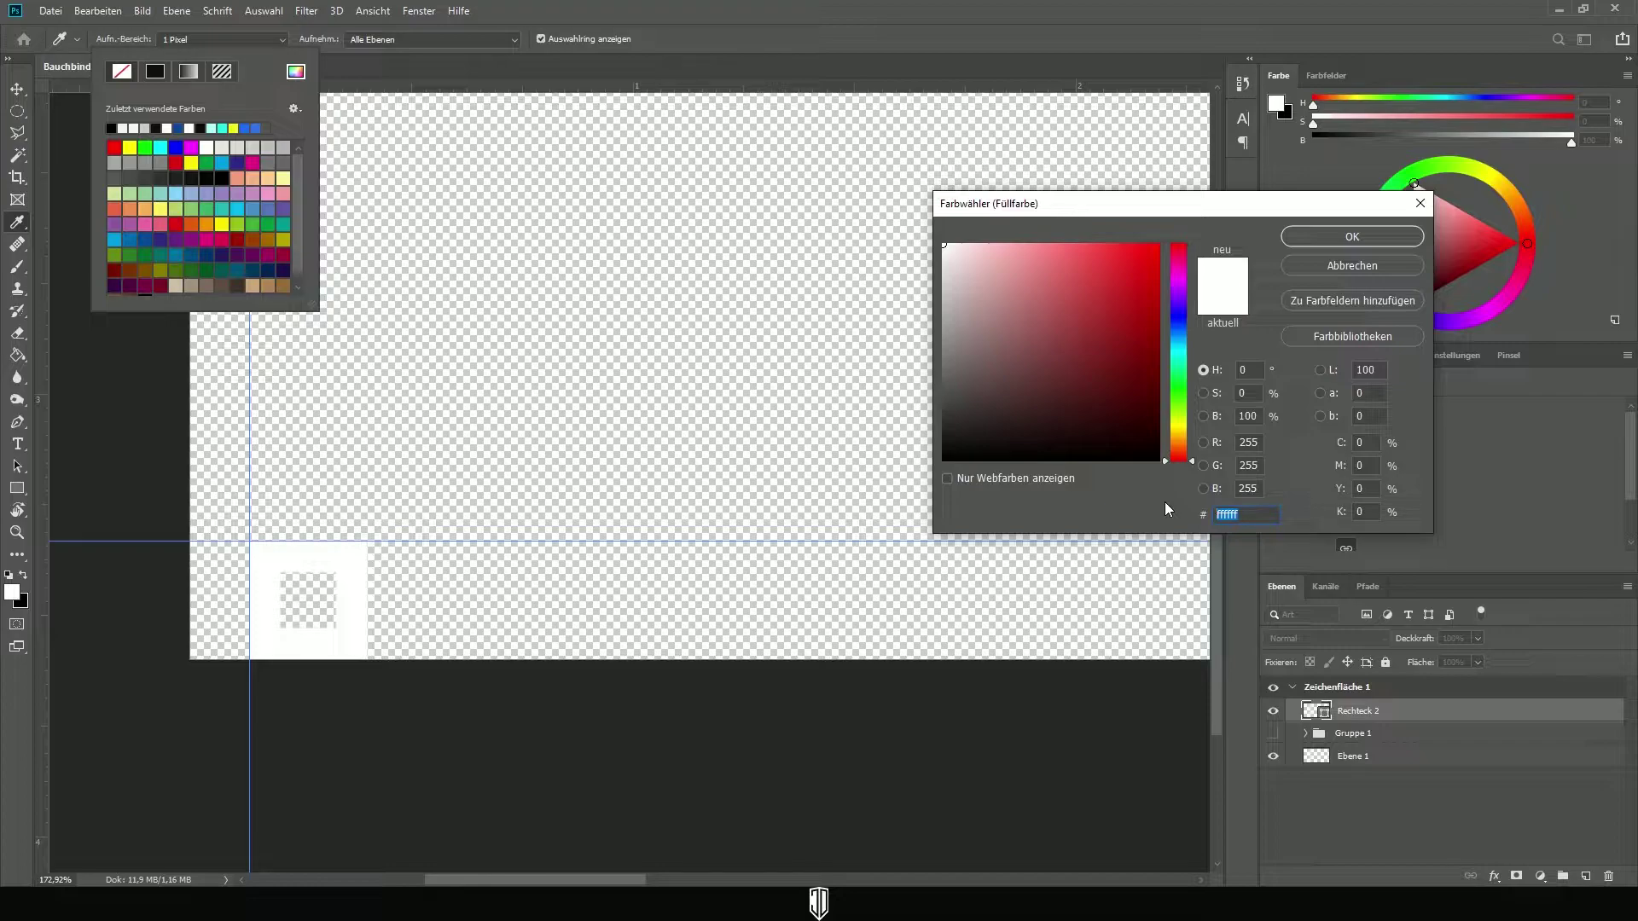
pyautogui.write('0e0e0e')
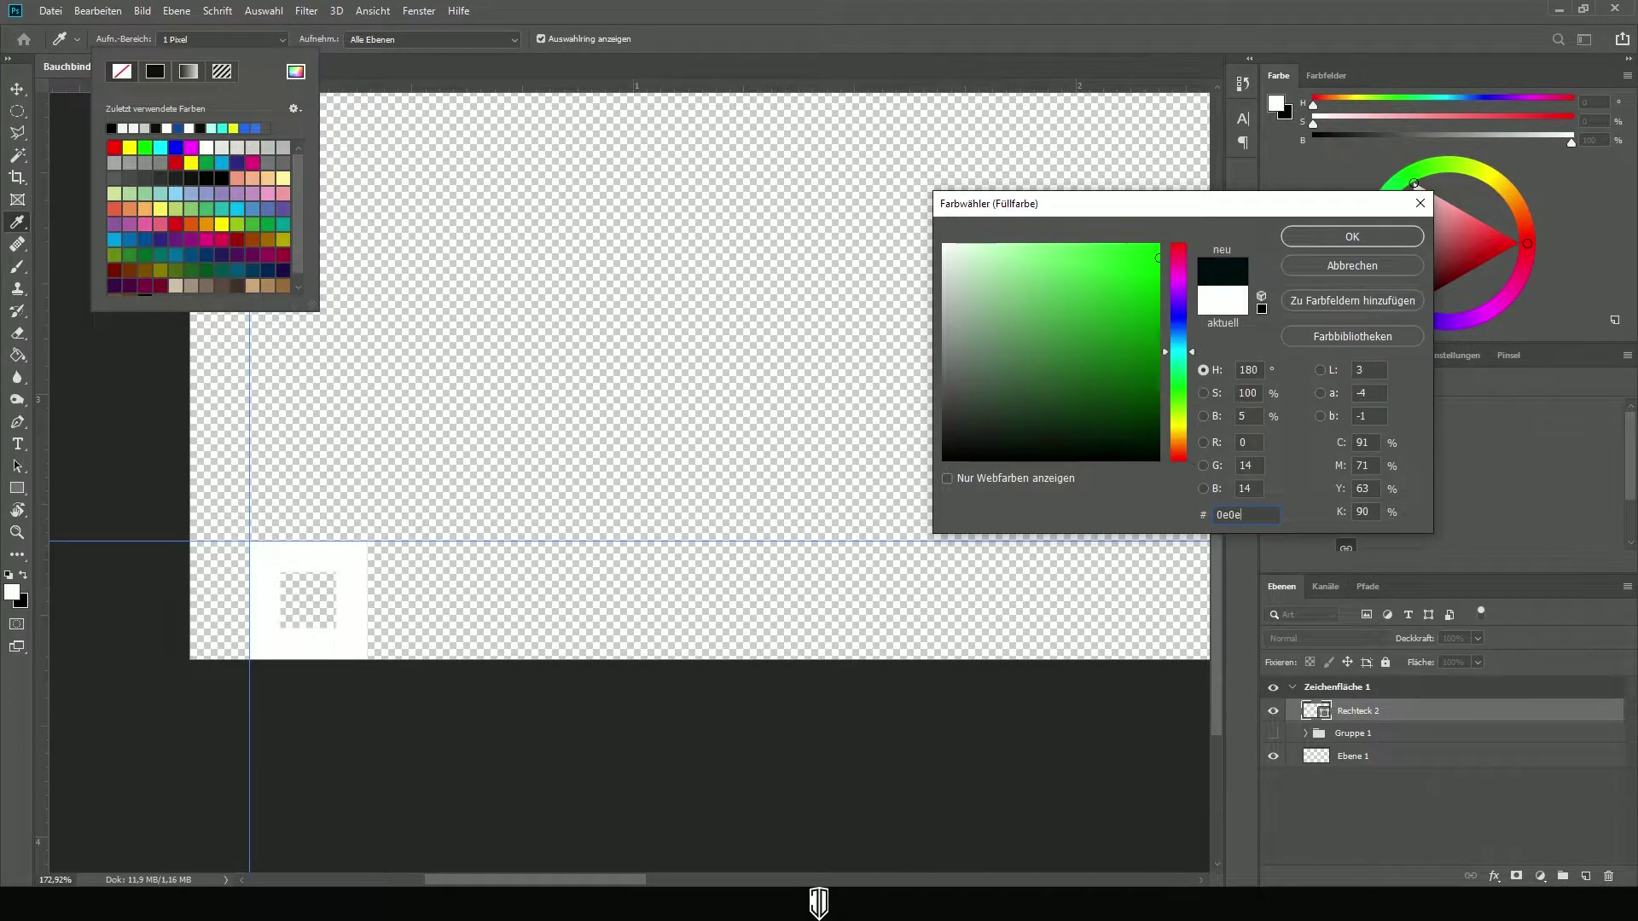
pyautogui.click(1320, 230)
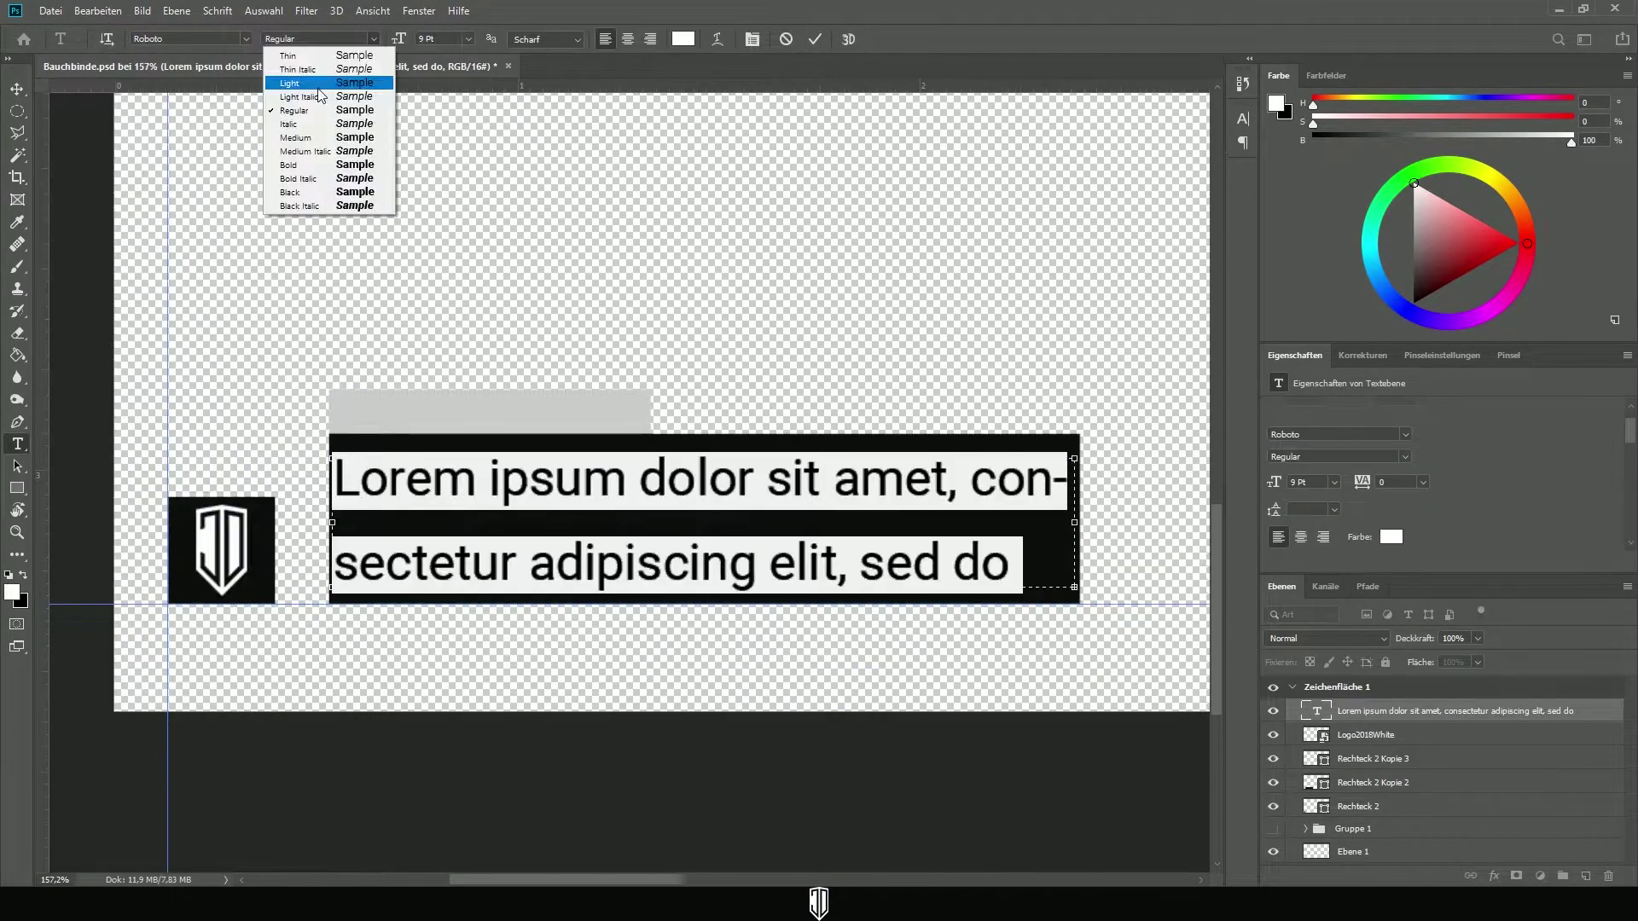
# Set the text to Roboto Light and zoom out to see the whole artboard
pyautogui.click(318, 82)
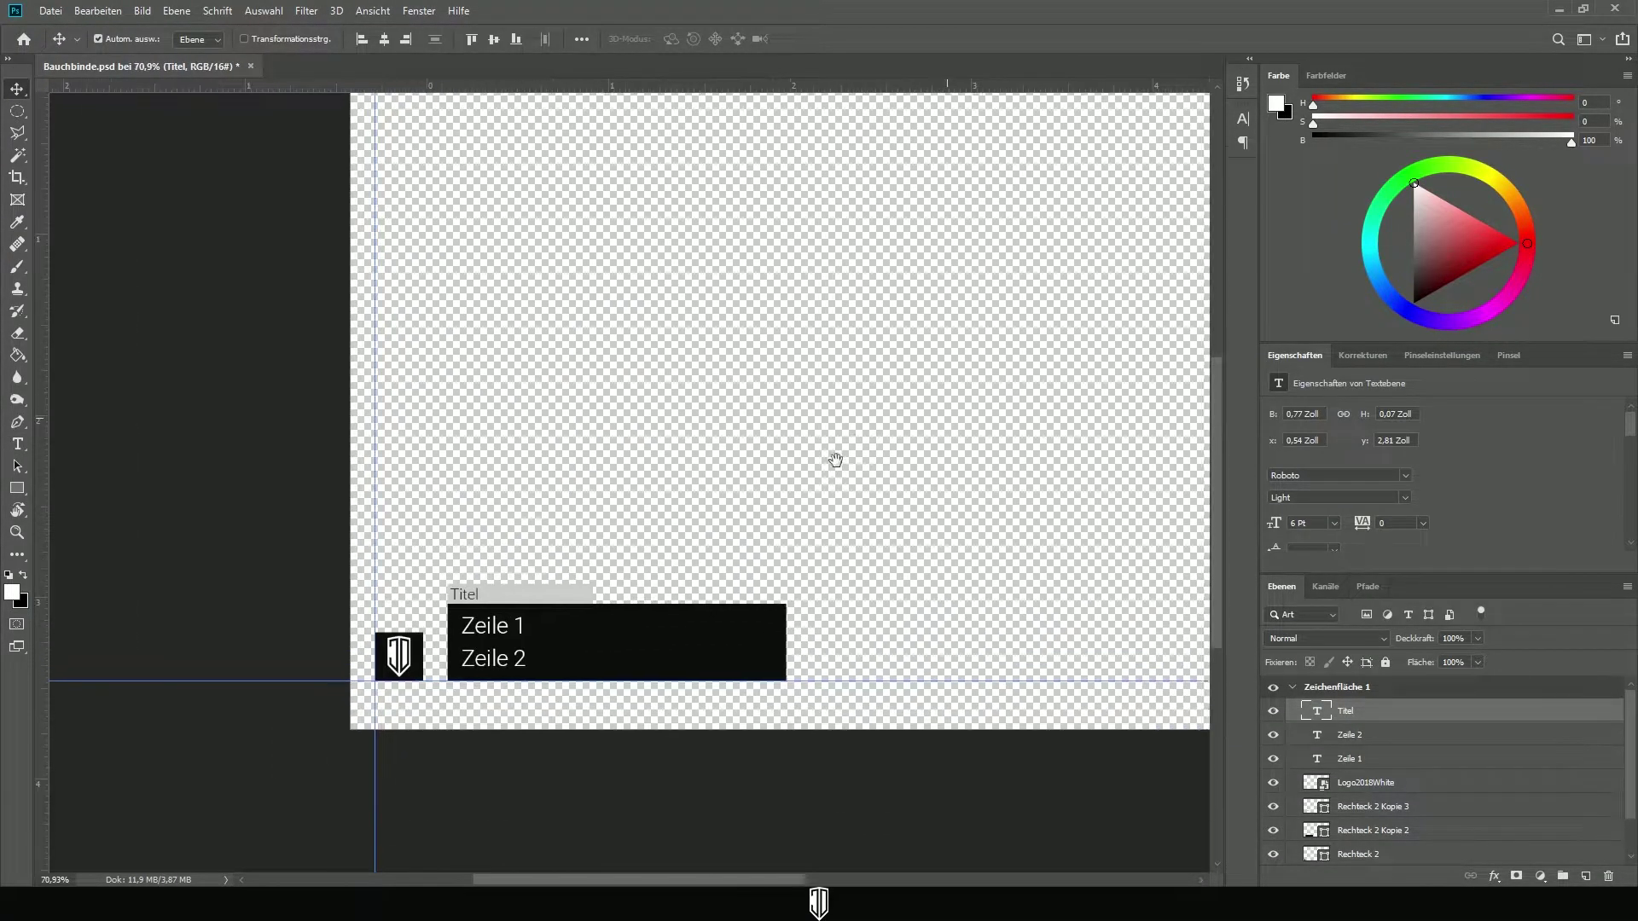
pyautogui.write('Titel')
pyautogui.moveTo(835, 459); pyautogui.dragTo(639, 493)
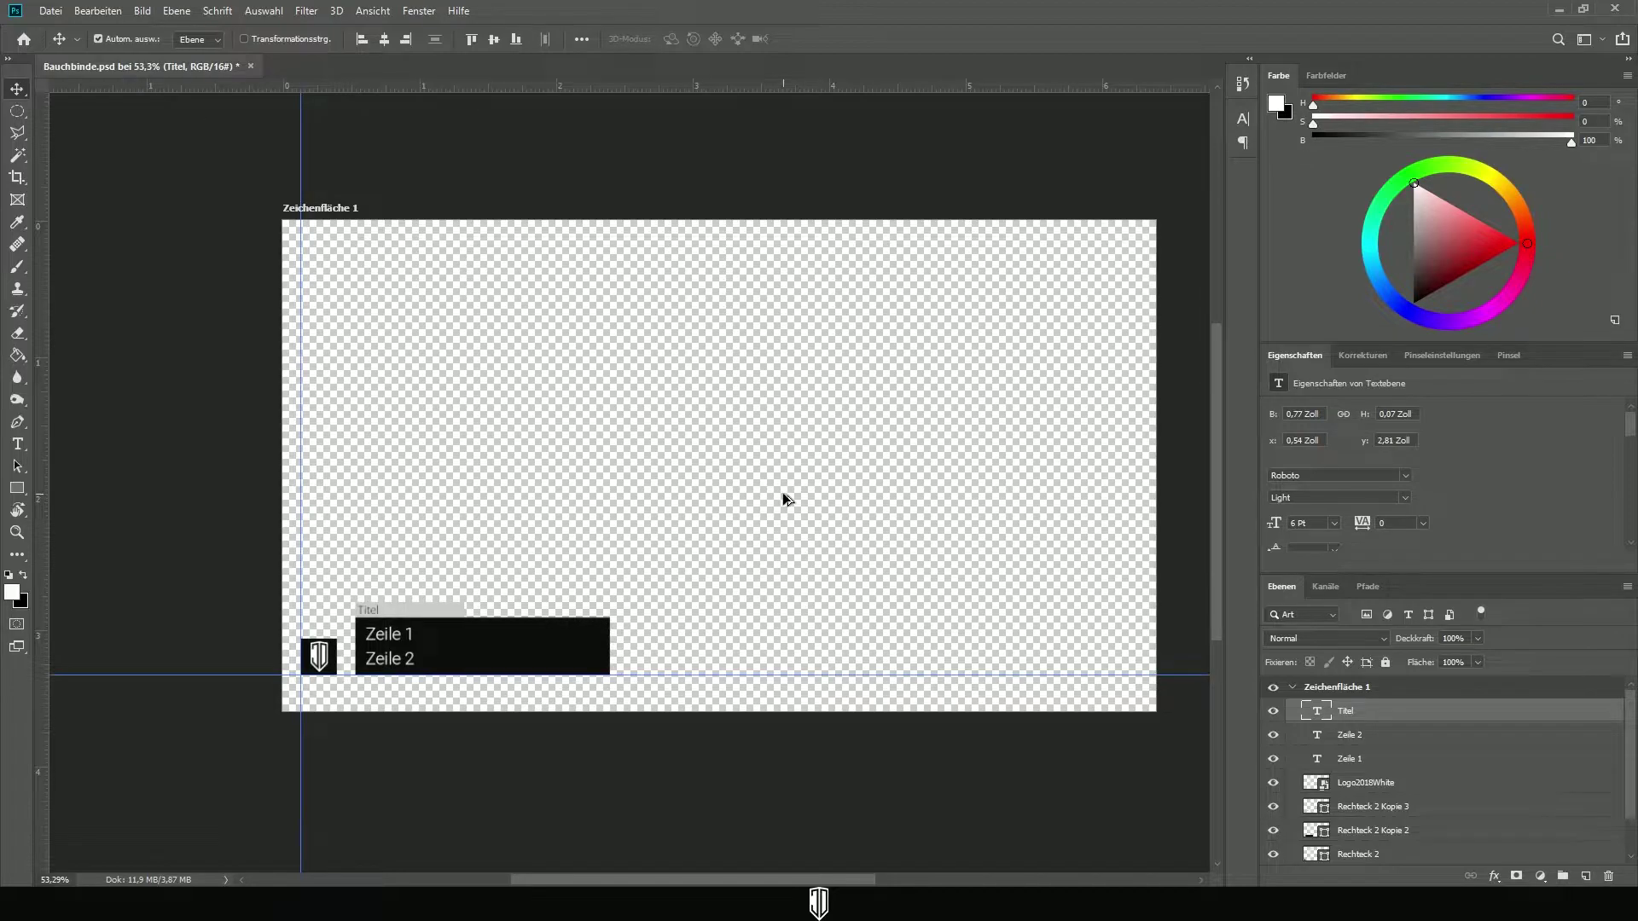
pyautogui.scroll(2, 782, 493)
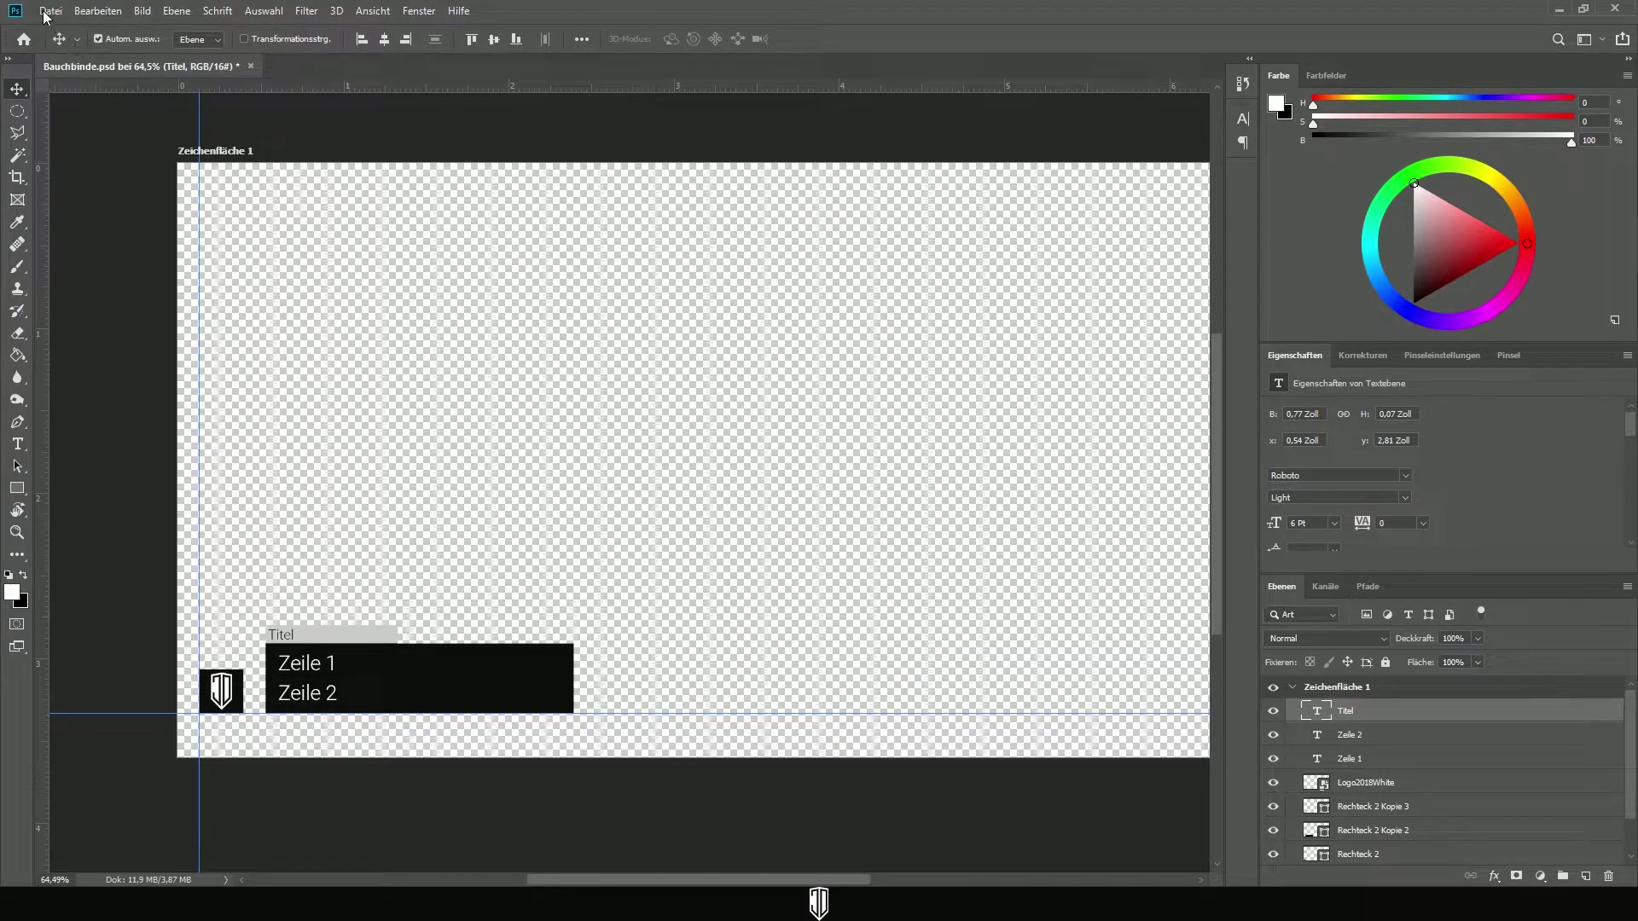
# Save the document as Bauchbinde2.psd via Speichern unter, accepting the format options
pyautogui.click(48, 11)
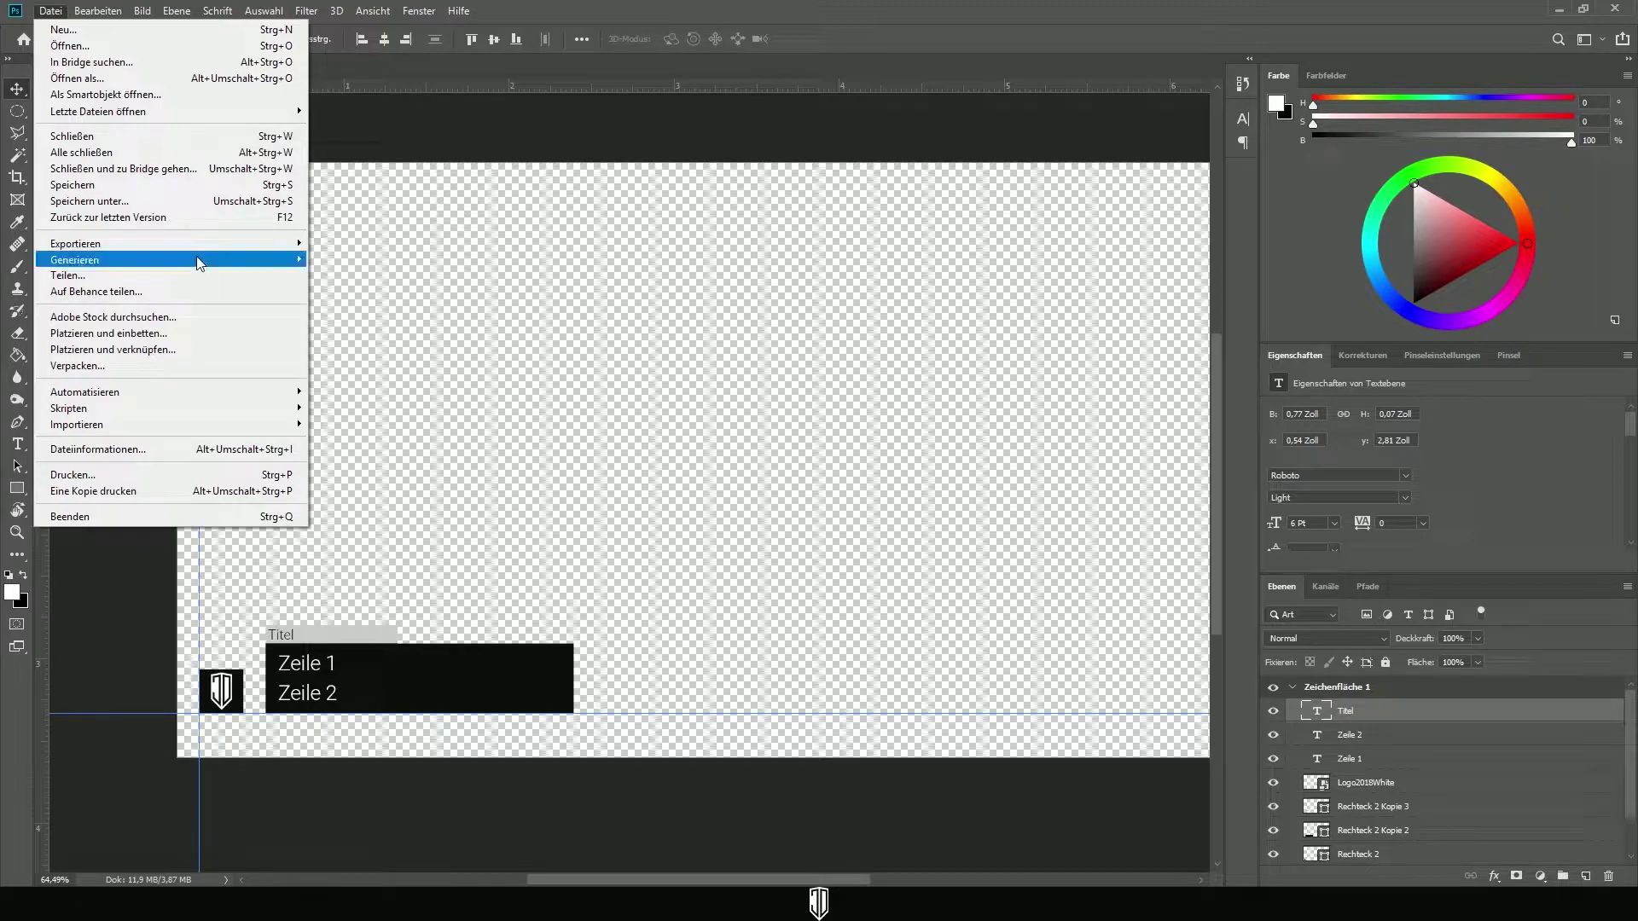
pyautogui.click(199, 204)
pyautogui.click(627, 244)
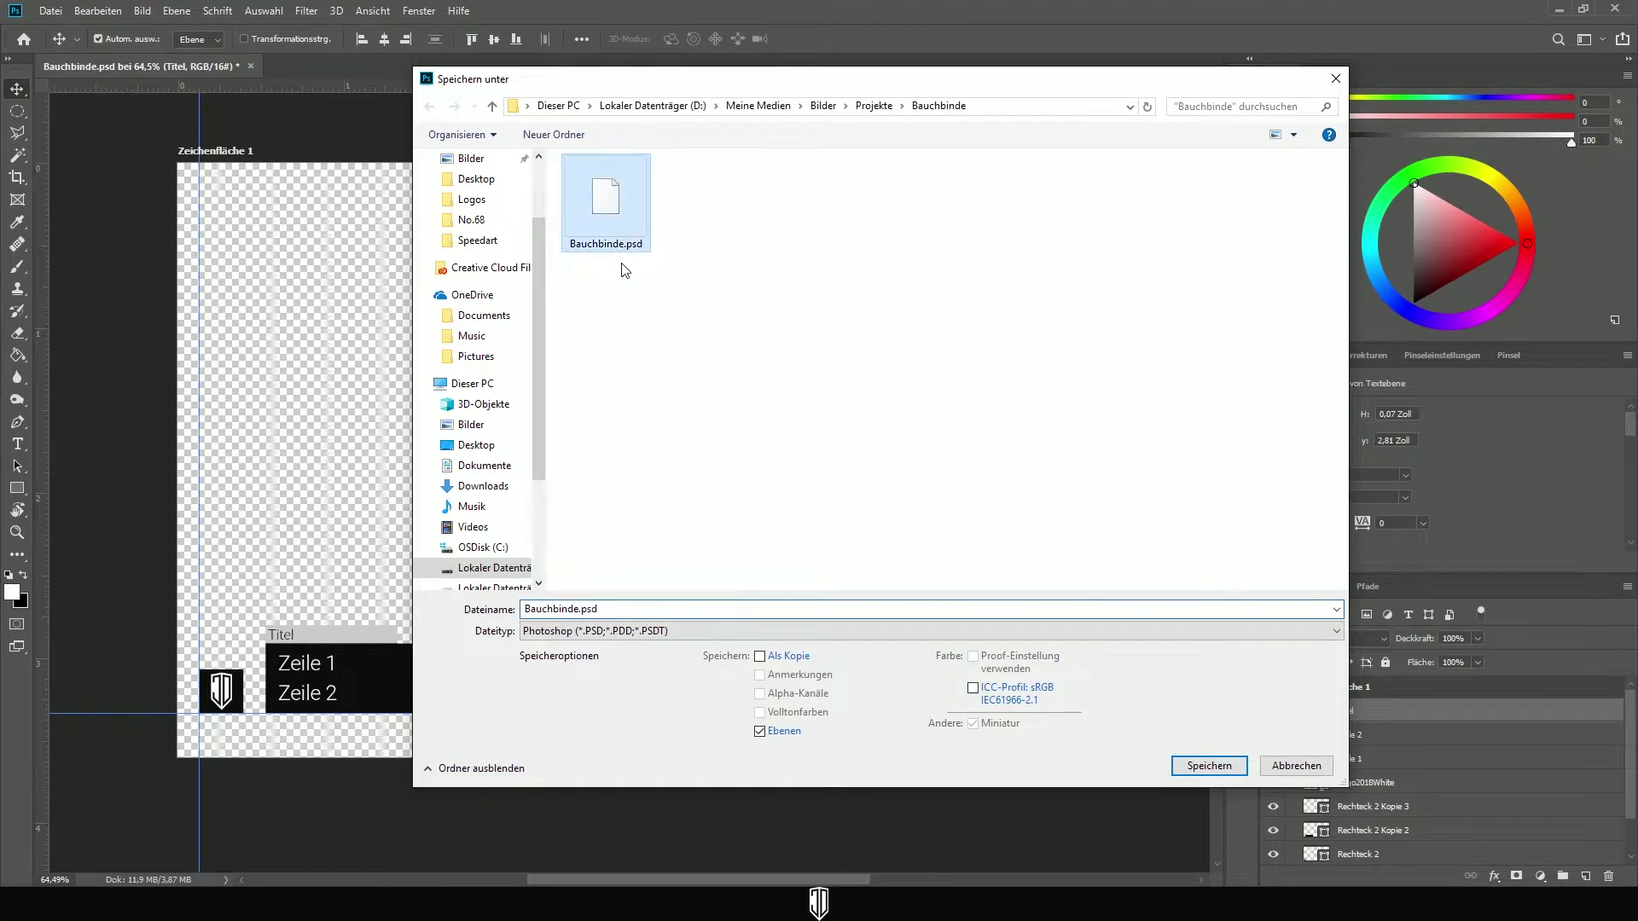
pyautogui.click(580, 609)
pyautogui.click(580, 610)
pyautogui.write('2')
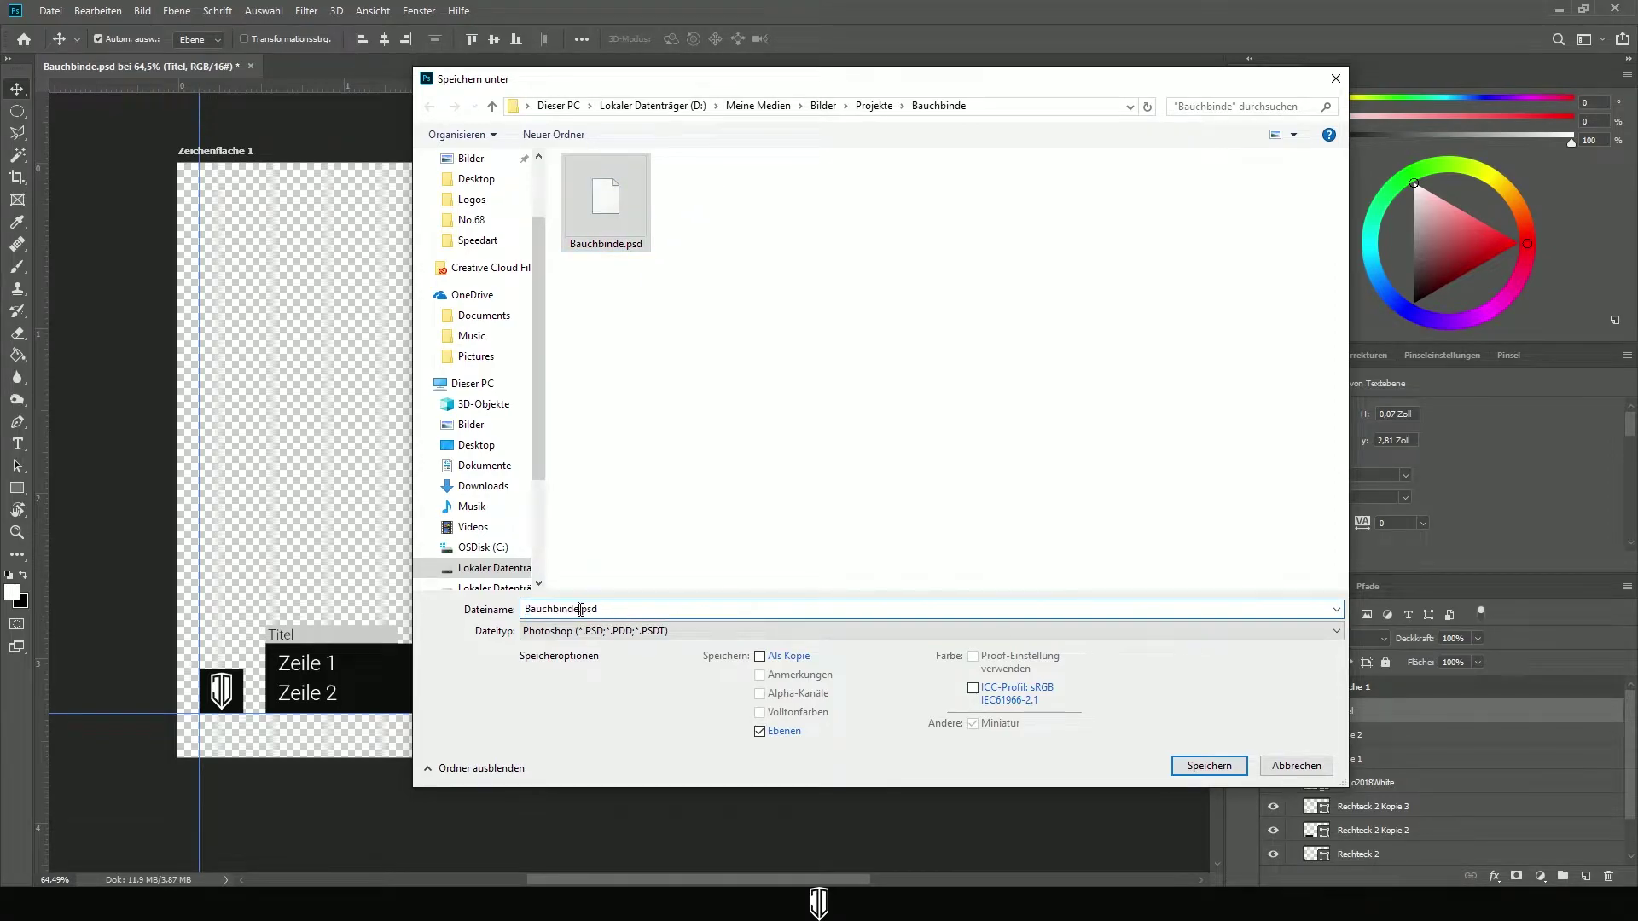
pyautogui.click(1205, 765)
pyautogui.click(1025, 251)
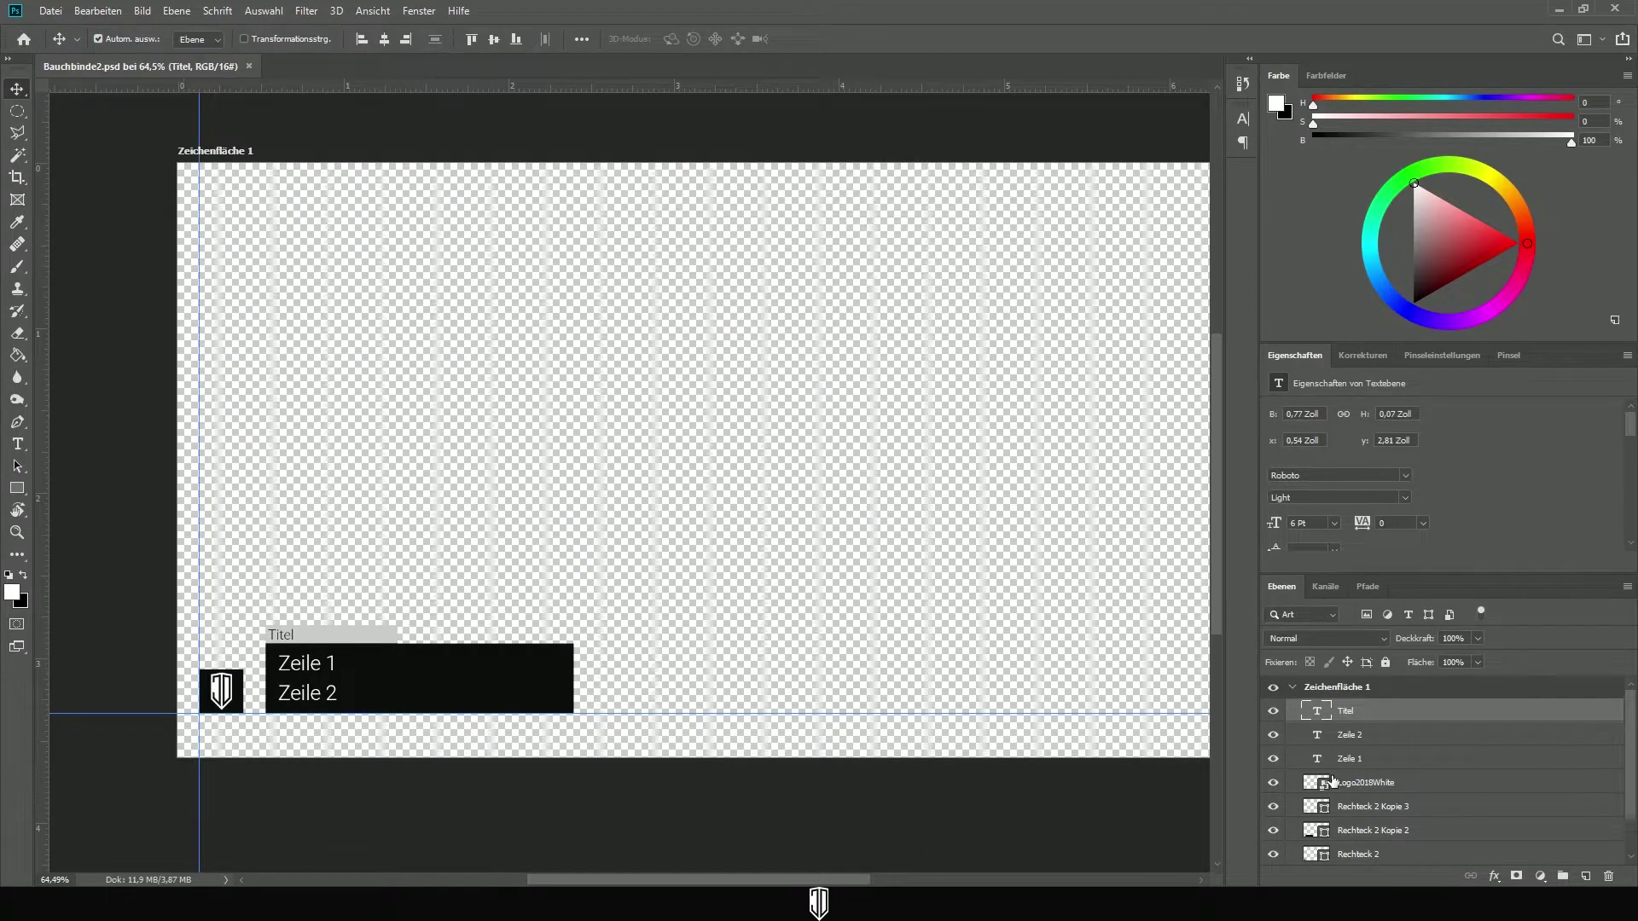
pyautogui.click(1388, 737)
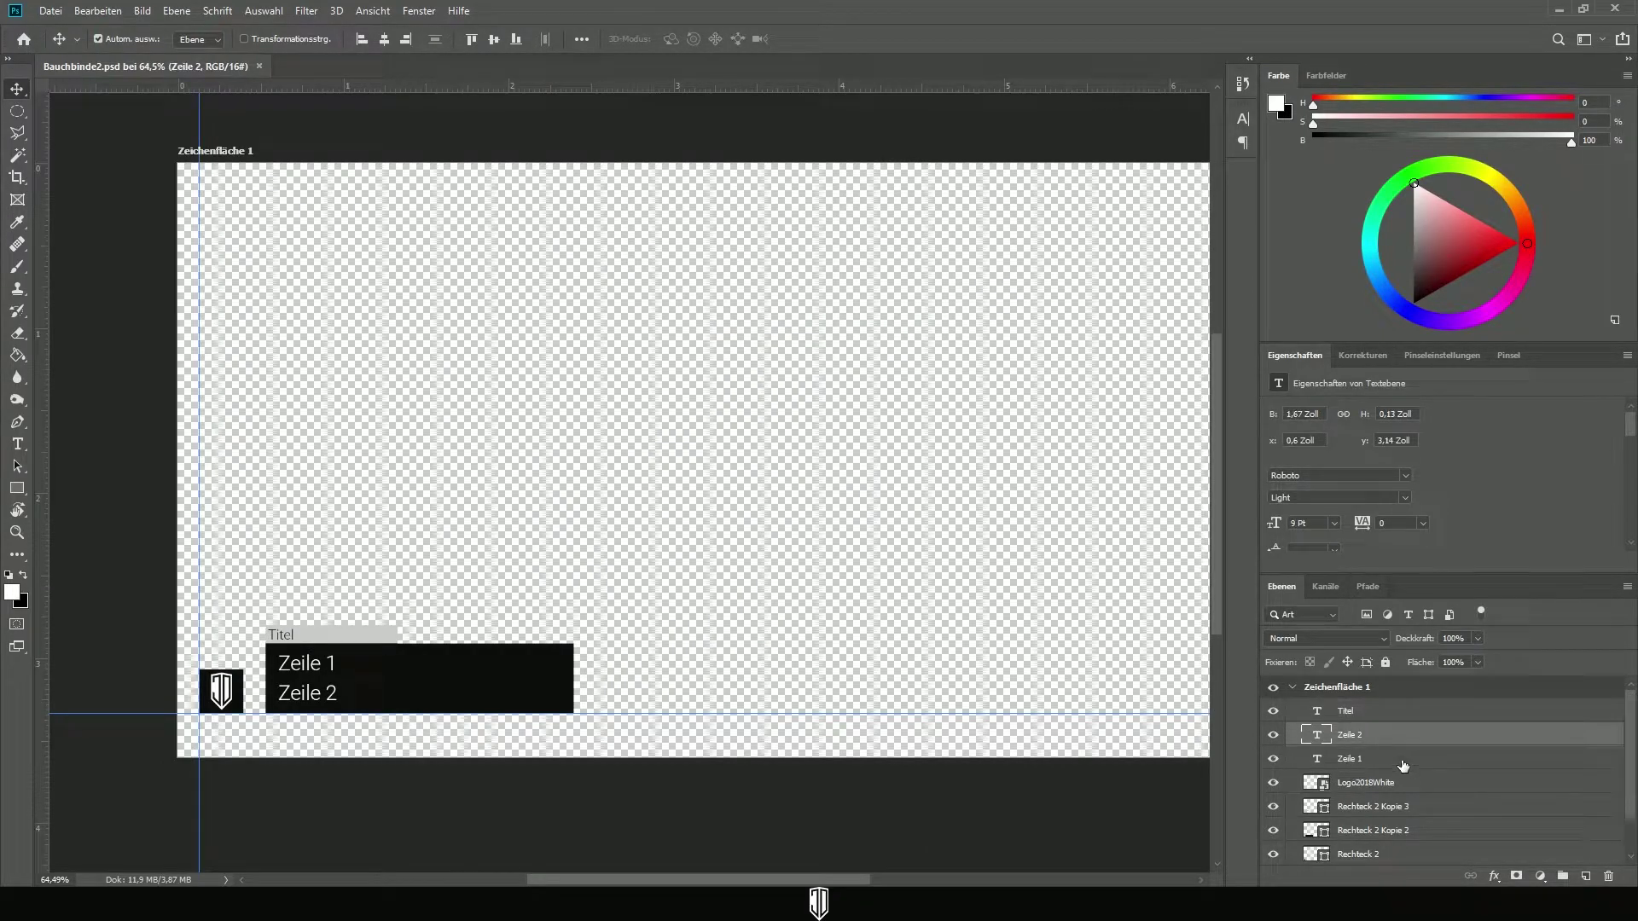
pyautogui.click(1419, 715)
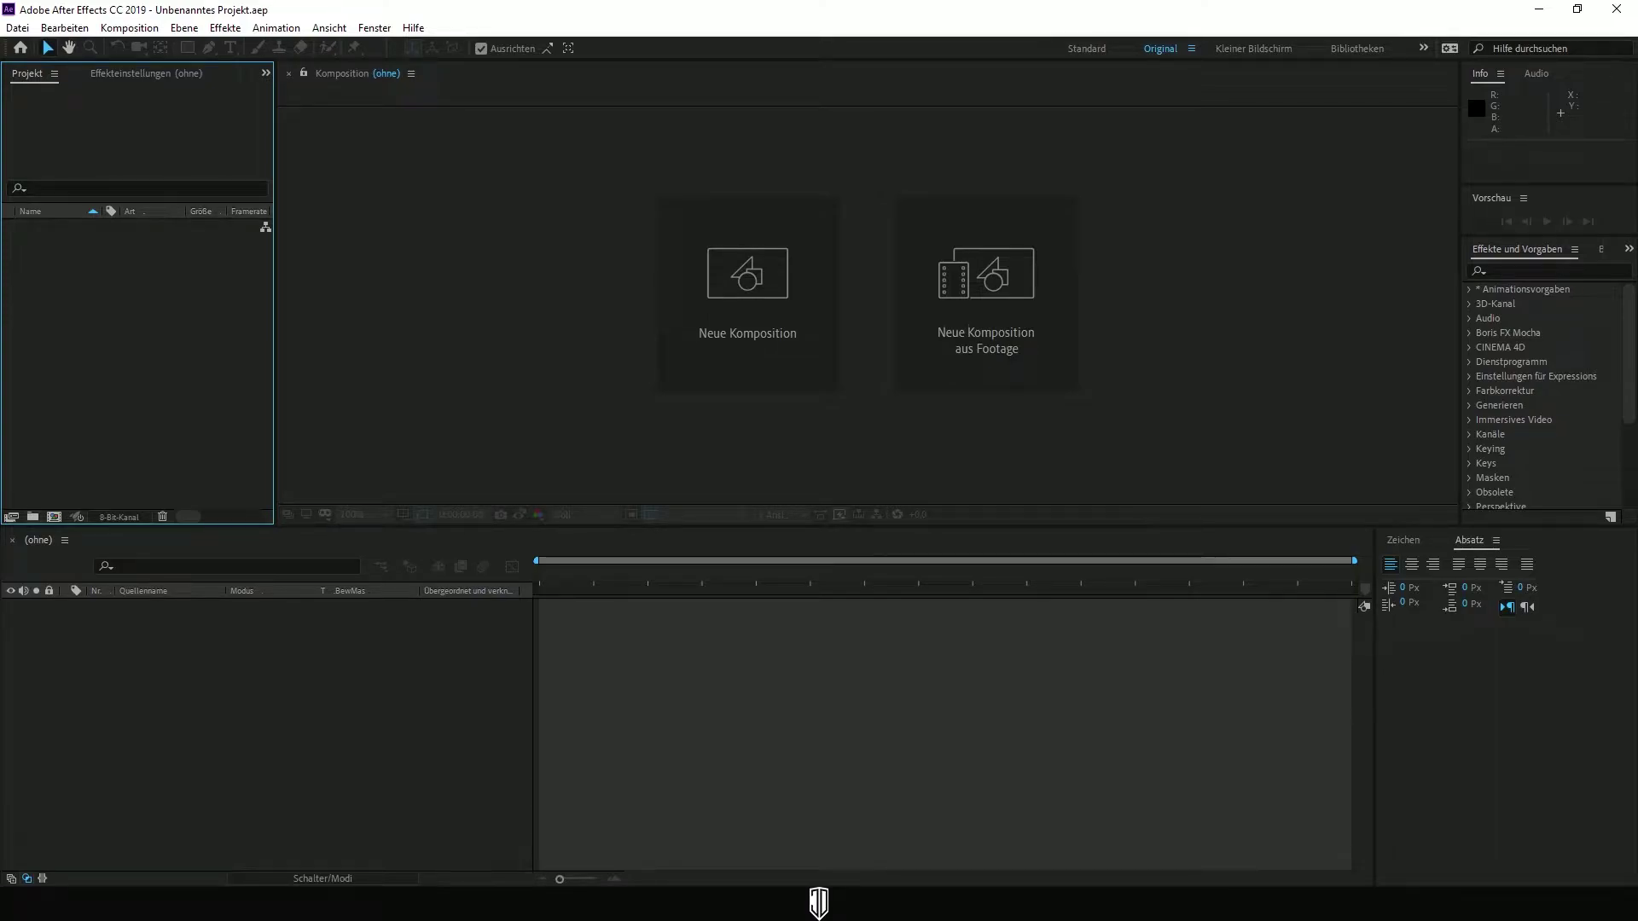
# Import Bauchbinde2.psd as Komposition – Ebenengrößen beibehalten
pyautogui.moveTo(288, 350)
pyautogui.mouseDown()
pyautogui.moveTo(455, 416)
pyautogui.moveTo(188, 365)
pyautogui.mouseUp()
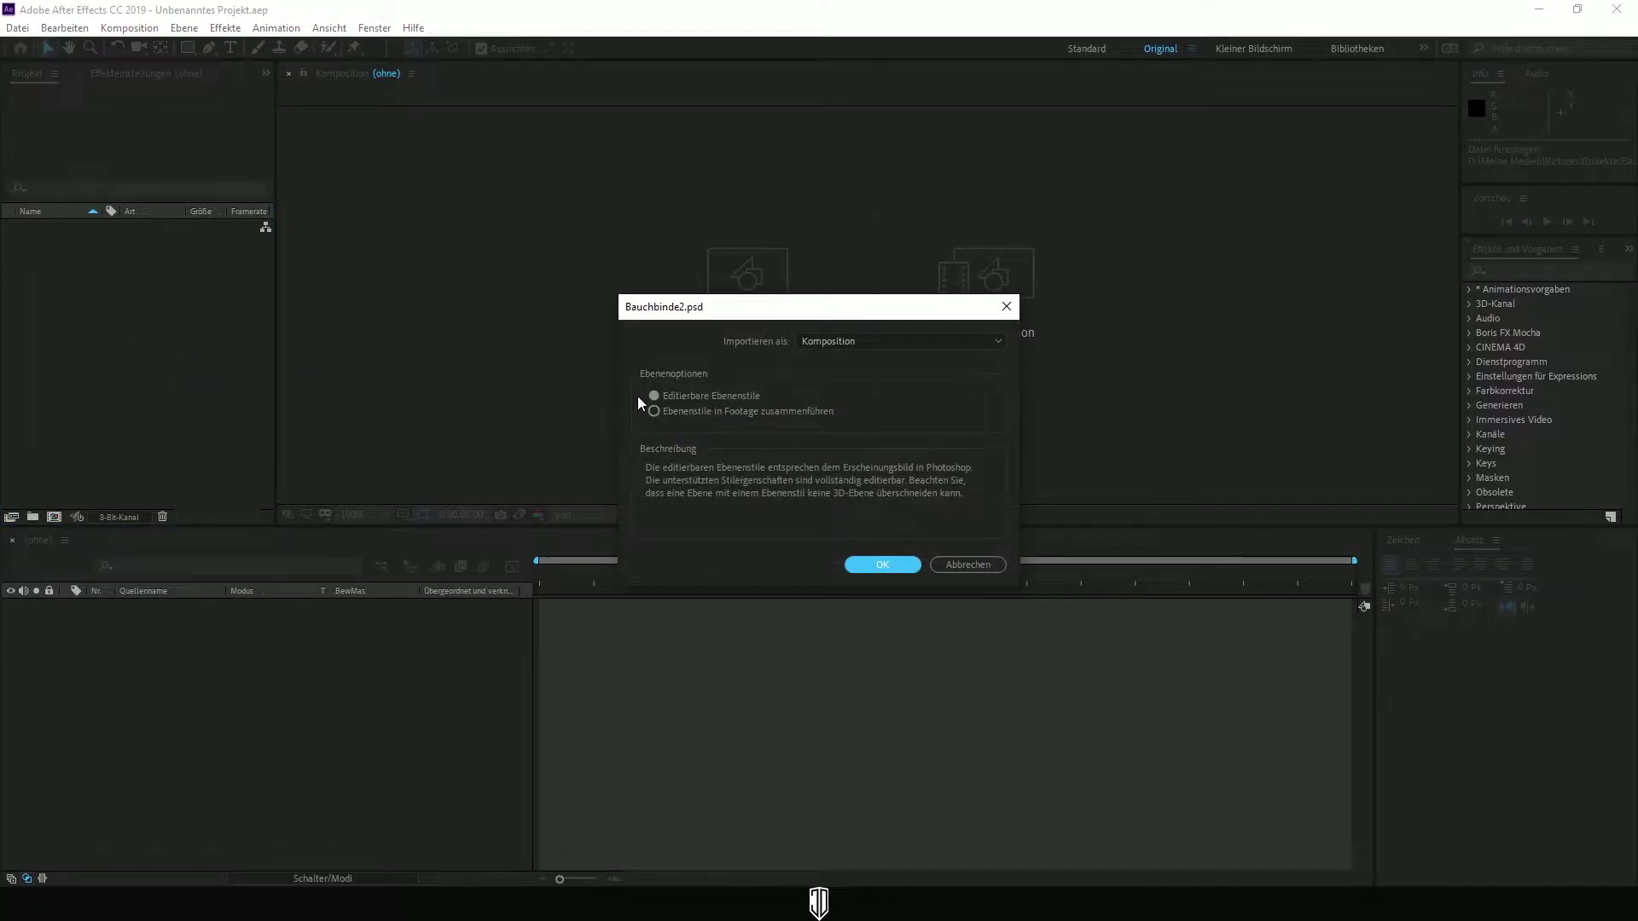
pyautogui.click(1005, 341)
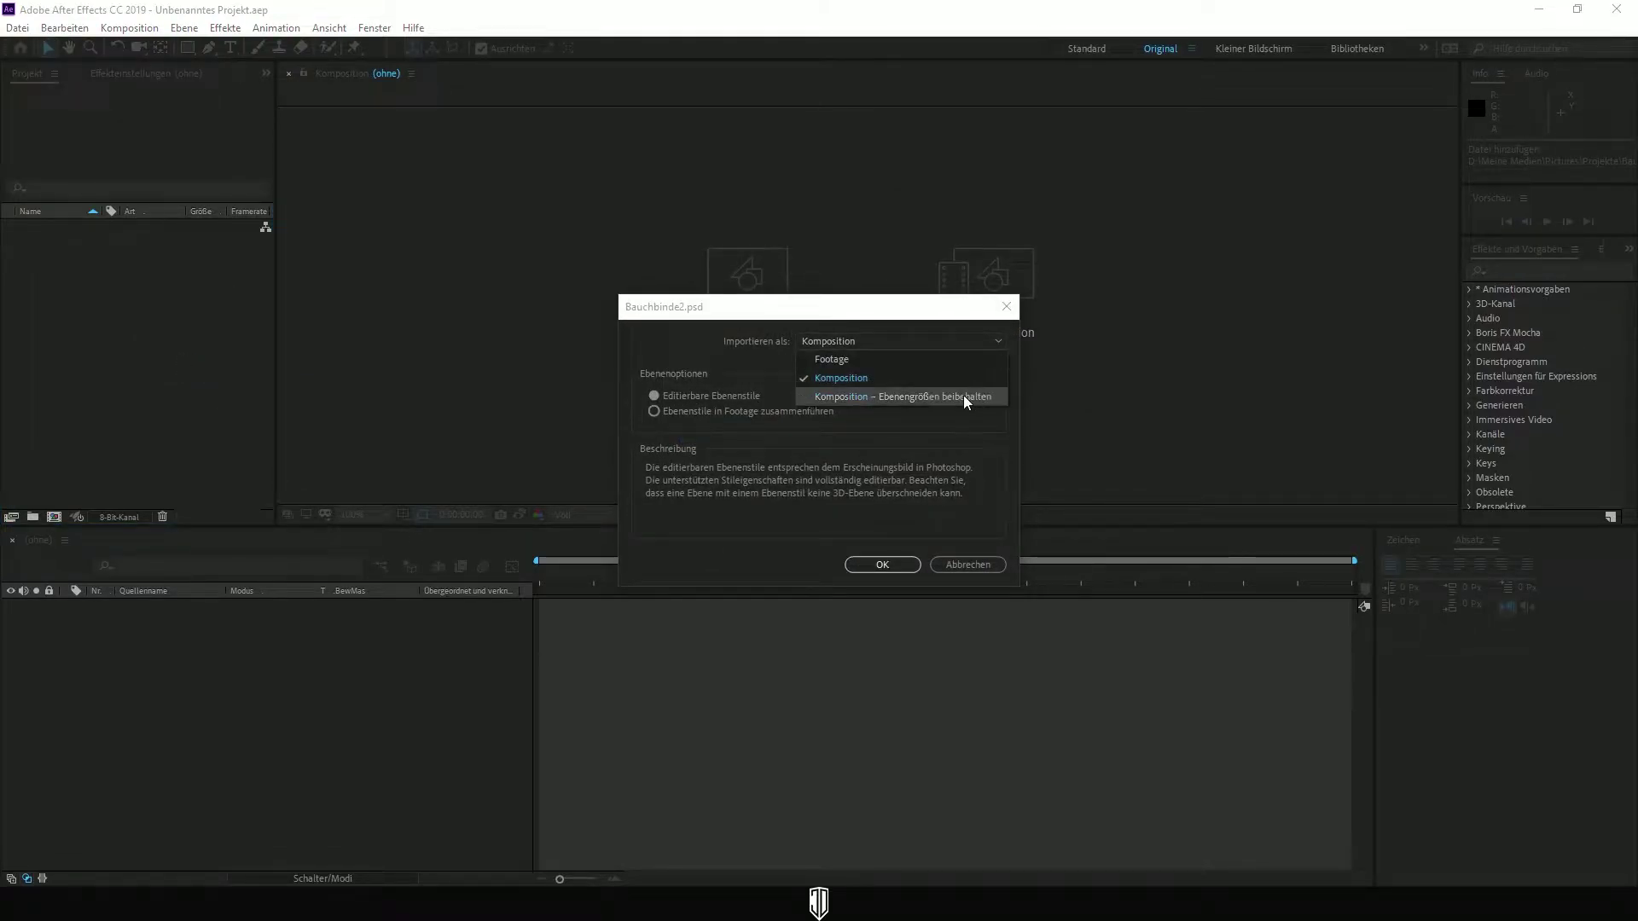
pyautogui.click(958, 399)
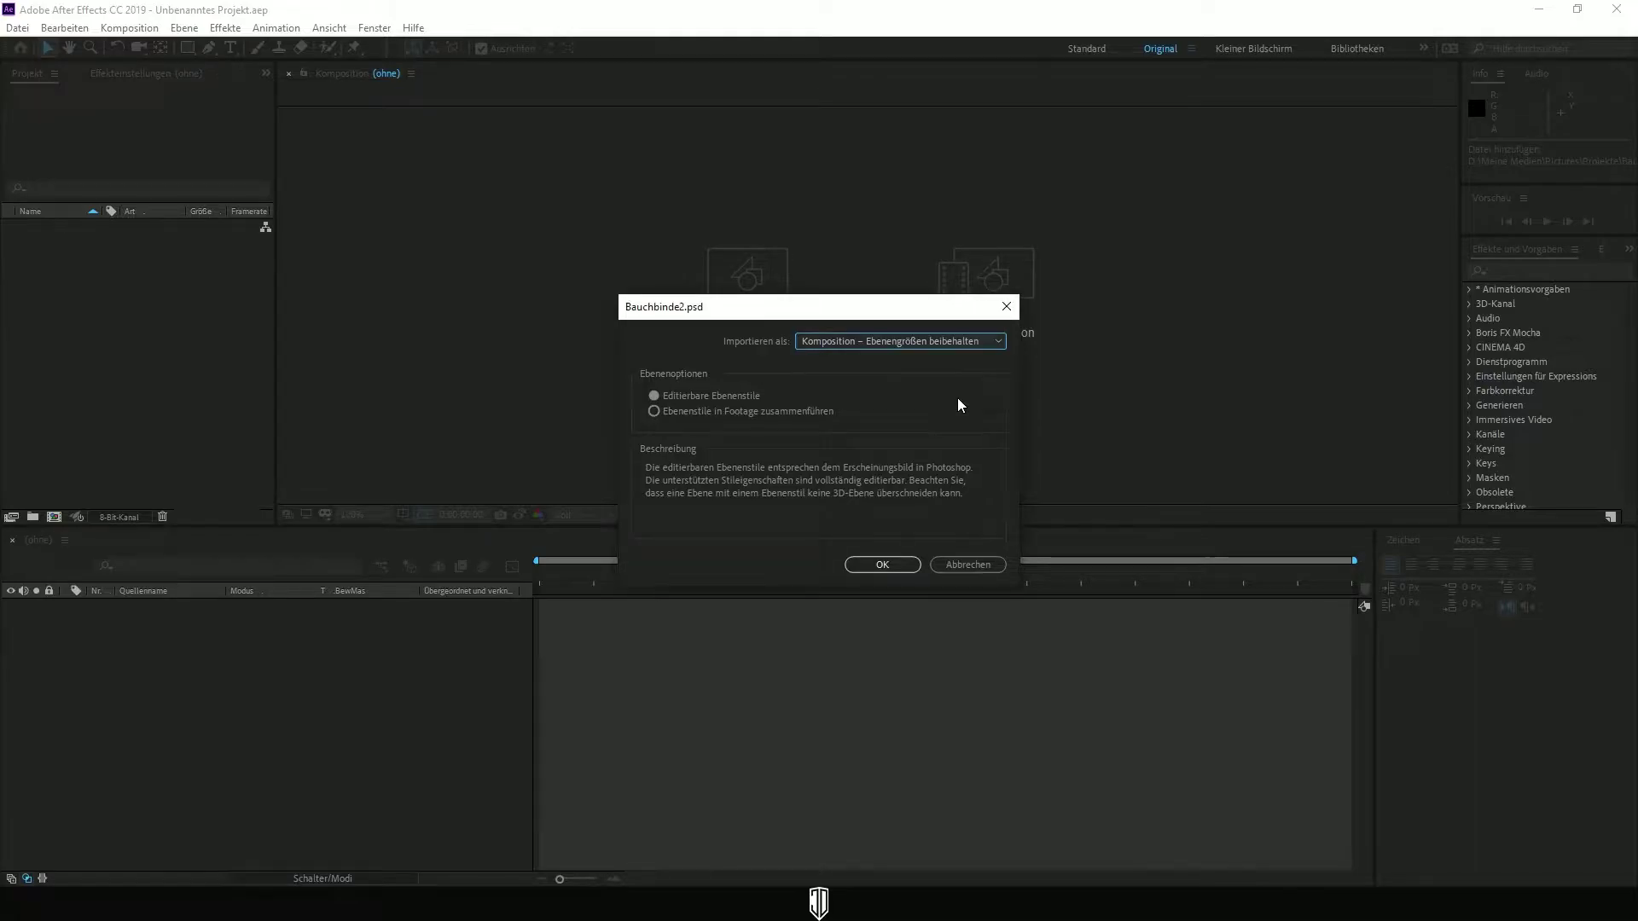
pyautogui.click(866, 563)
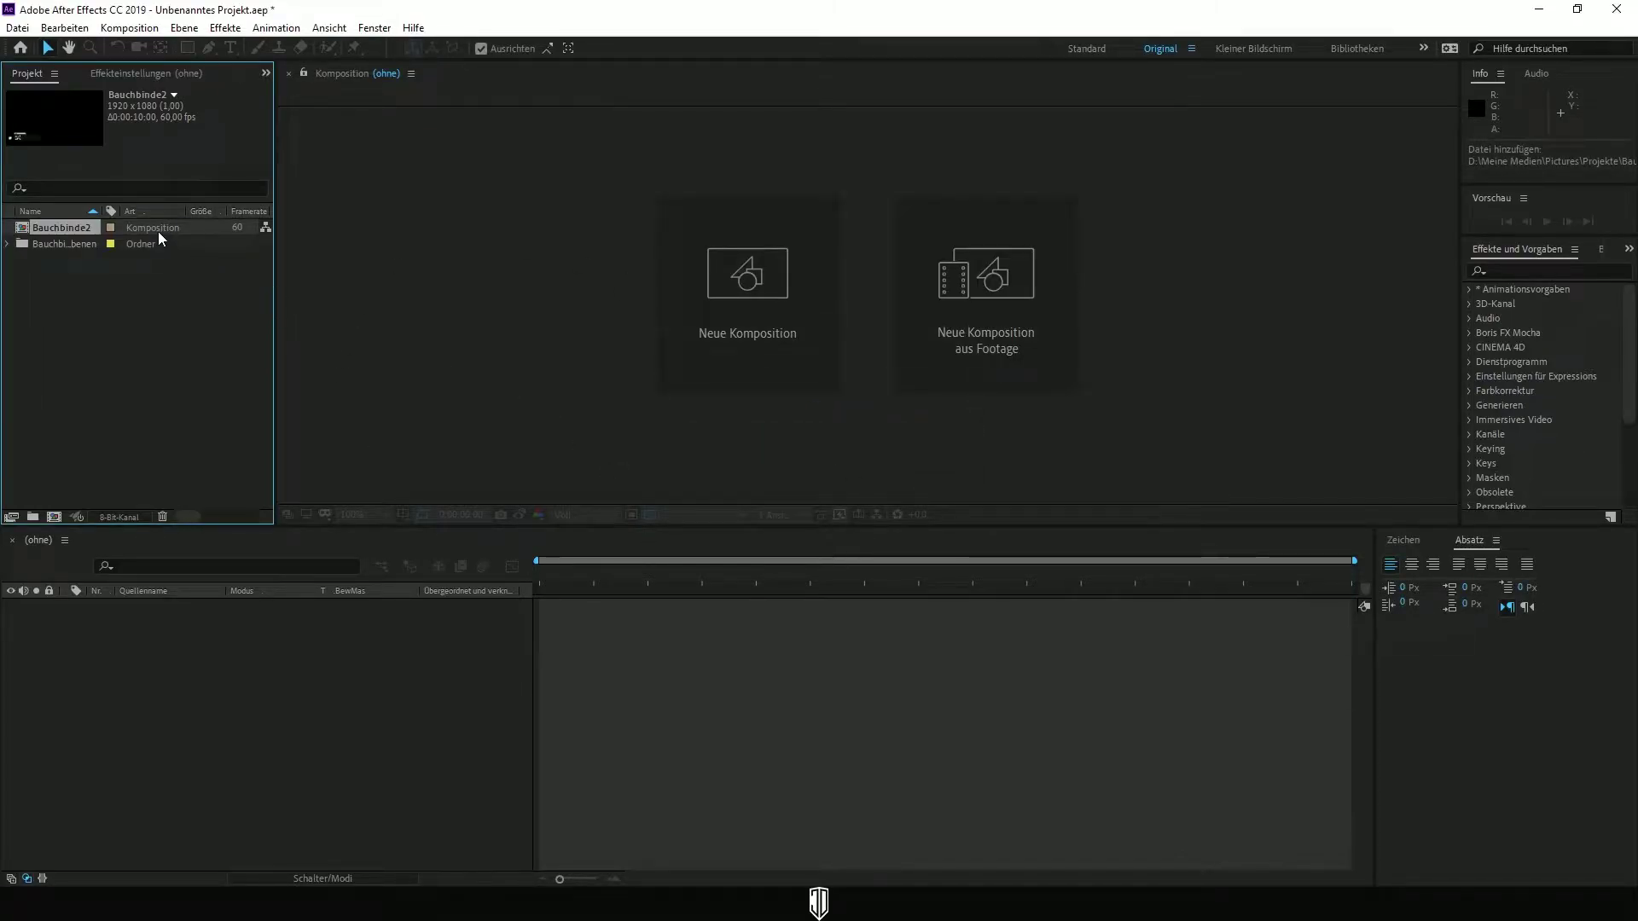
# Open Bauchbinde2, confirm its 1920×1080 60 fps settings, then open the Zeichenfläche 1 pre-comp
pyautogui.doubleClick(150, 230)
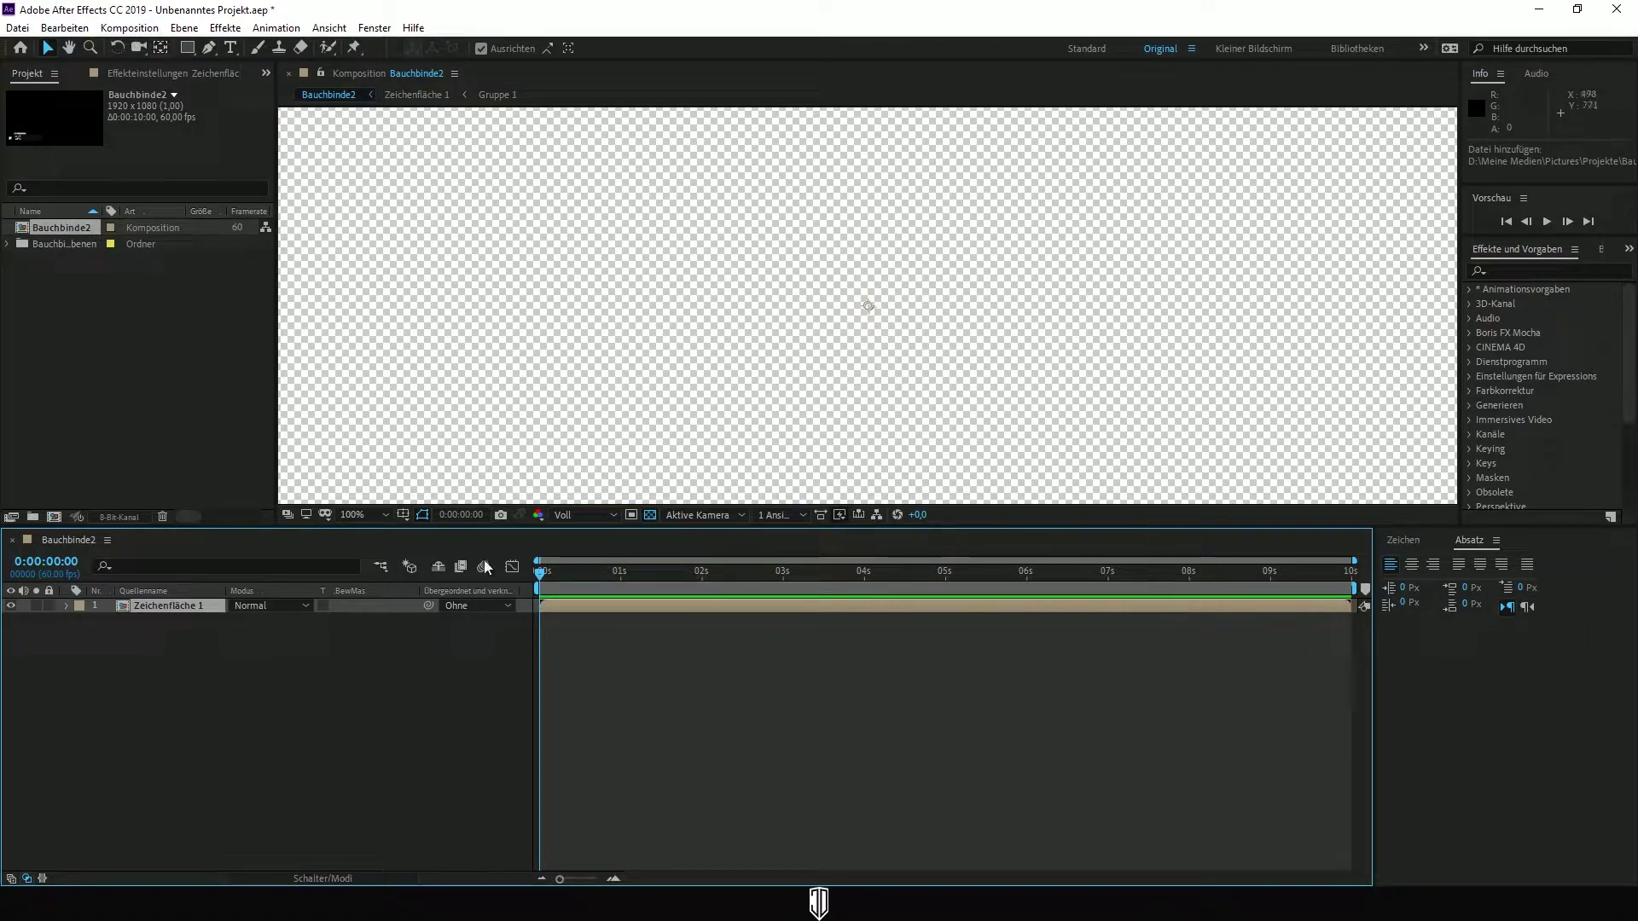
pyautogui.scroll(-10, 580, 448)
pyautogui.scroll(6, 589, 409)
pyautogui.scroll(2, 598, 342)
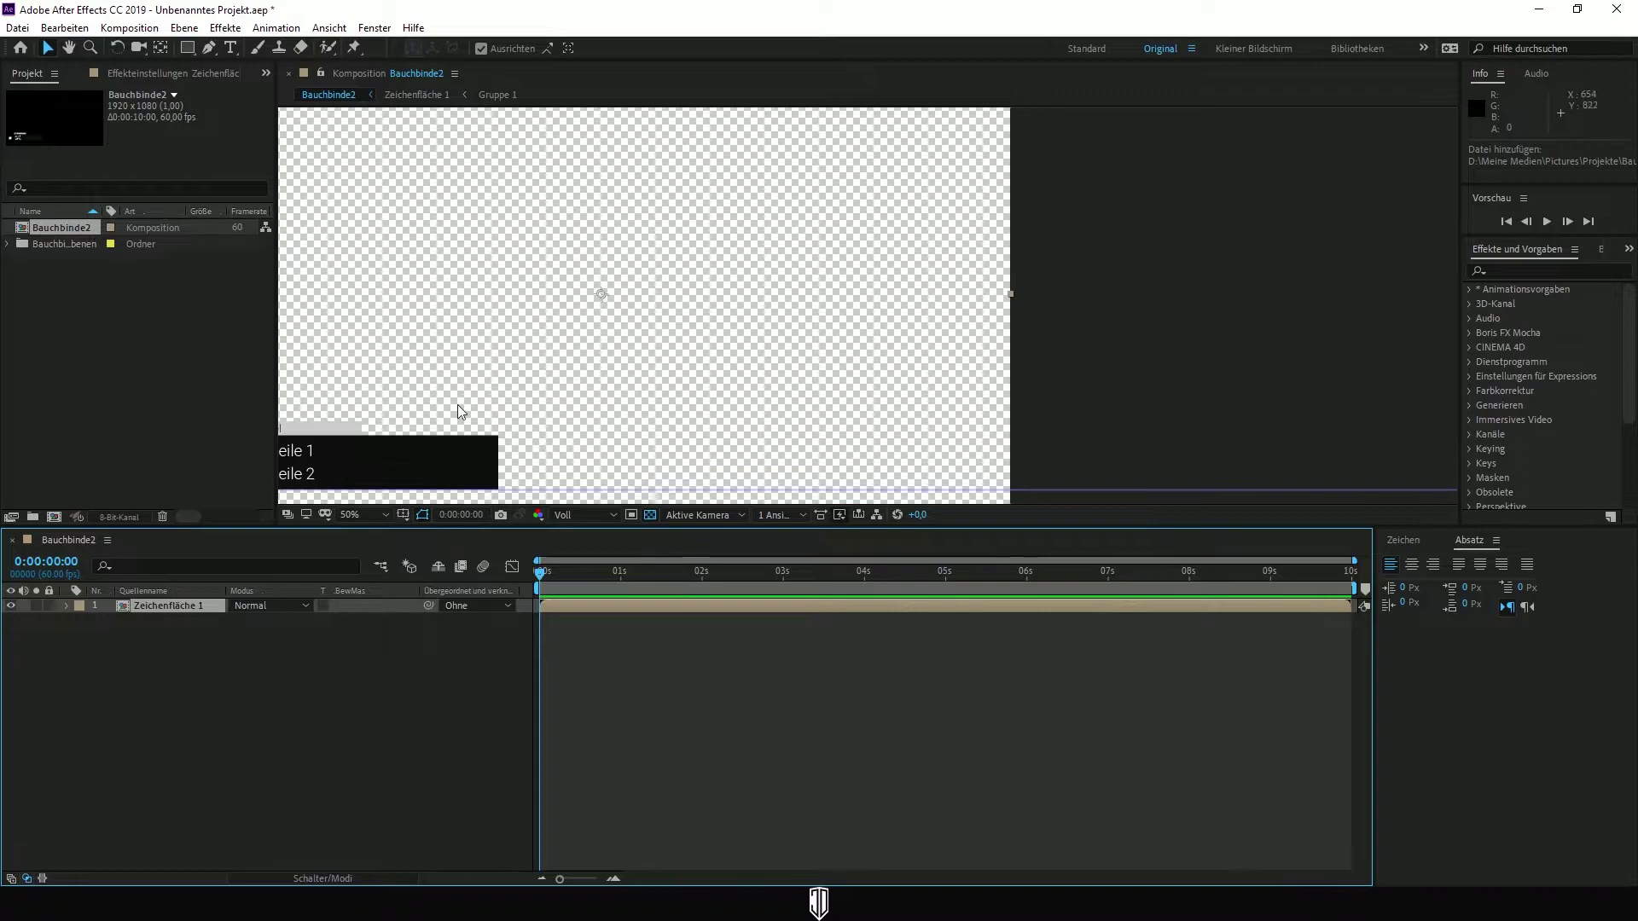
pyautogui.moveTo(485, 299); pyautogui.dragTo(625, 332)
pyautogui.click(129, 27)
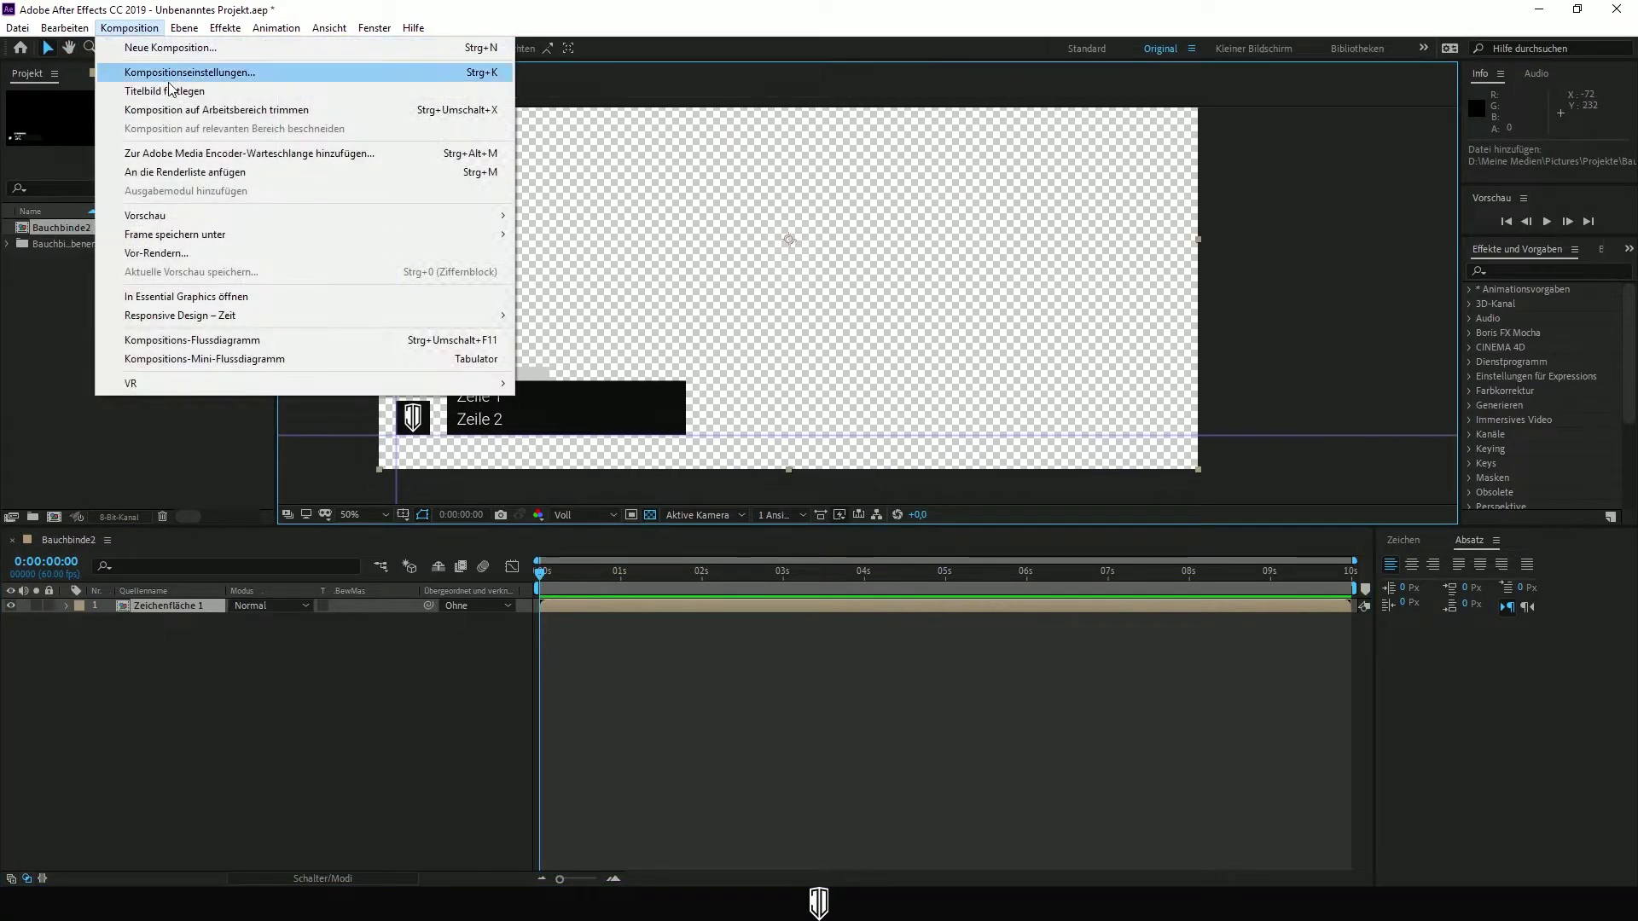
pyautogui.click(248, 76)
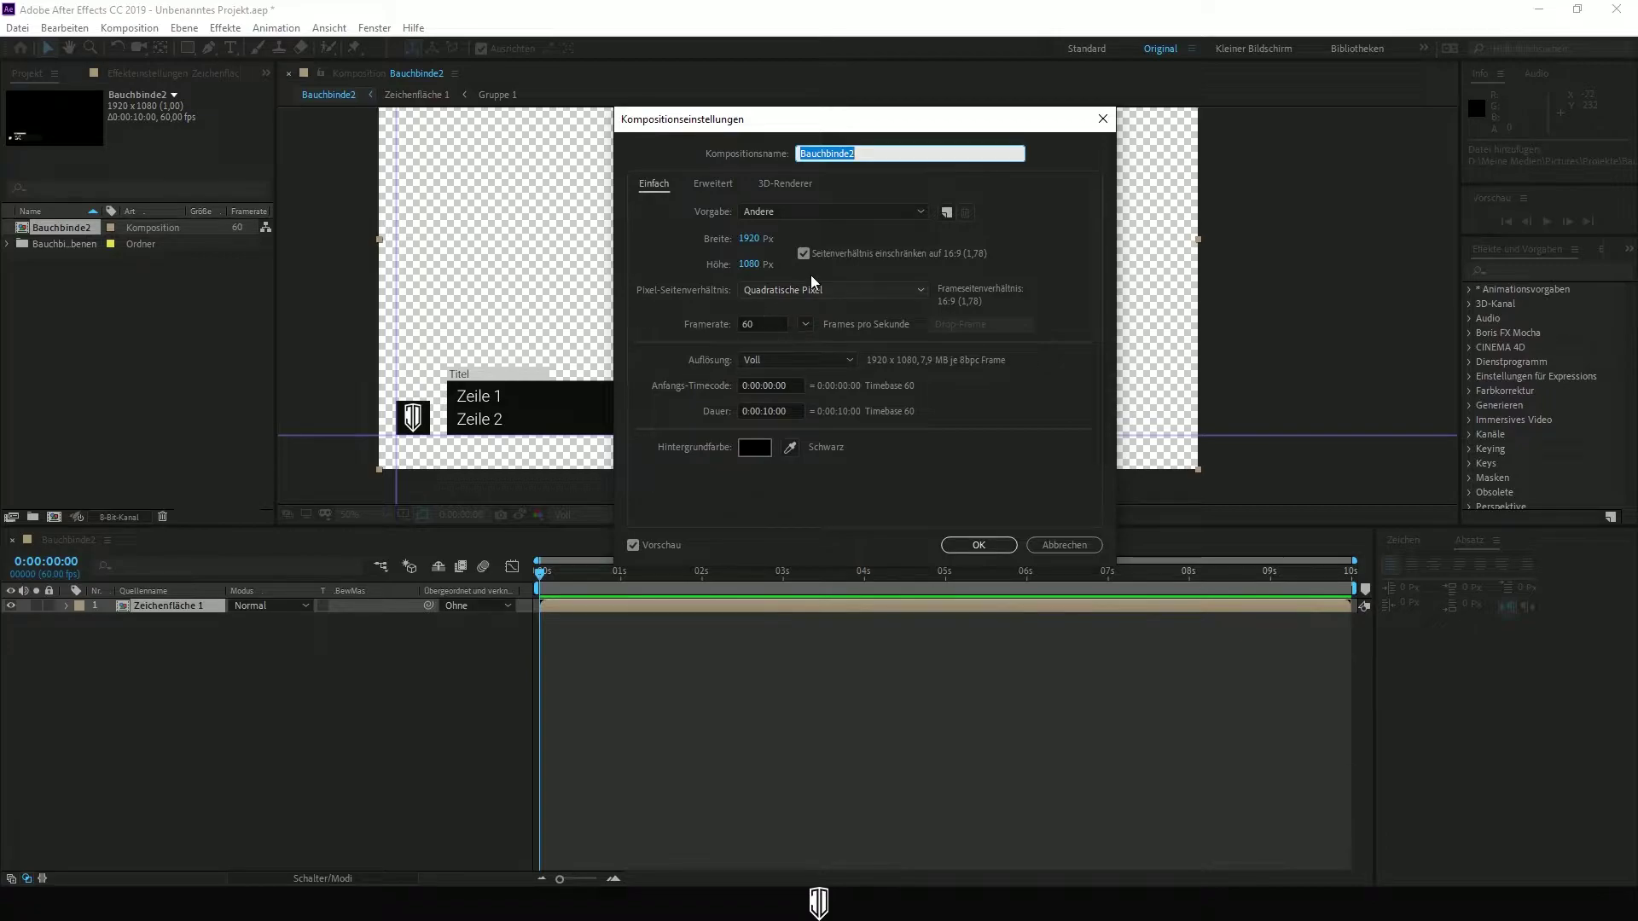
pyautogui.click(979, 548)
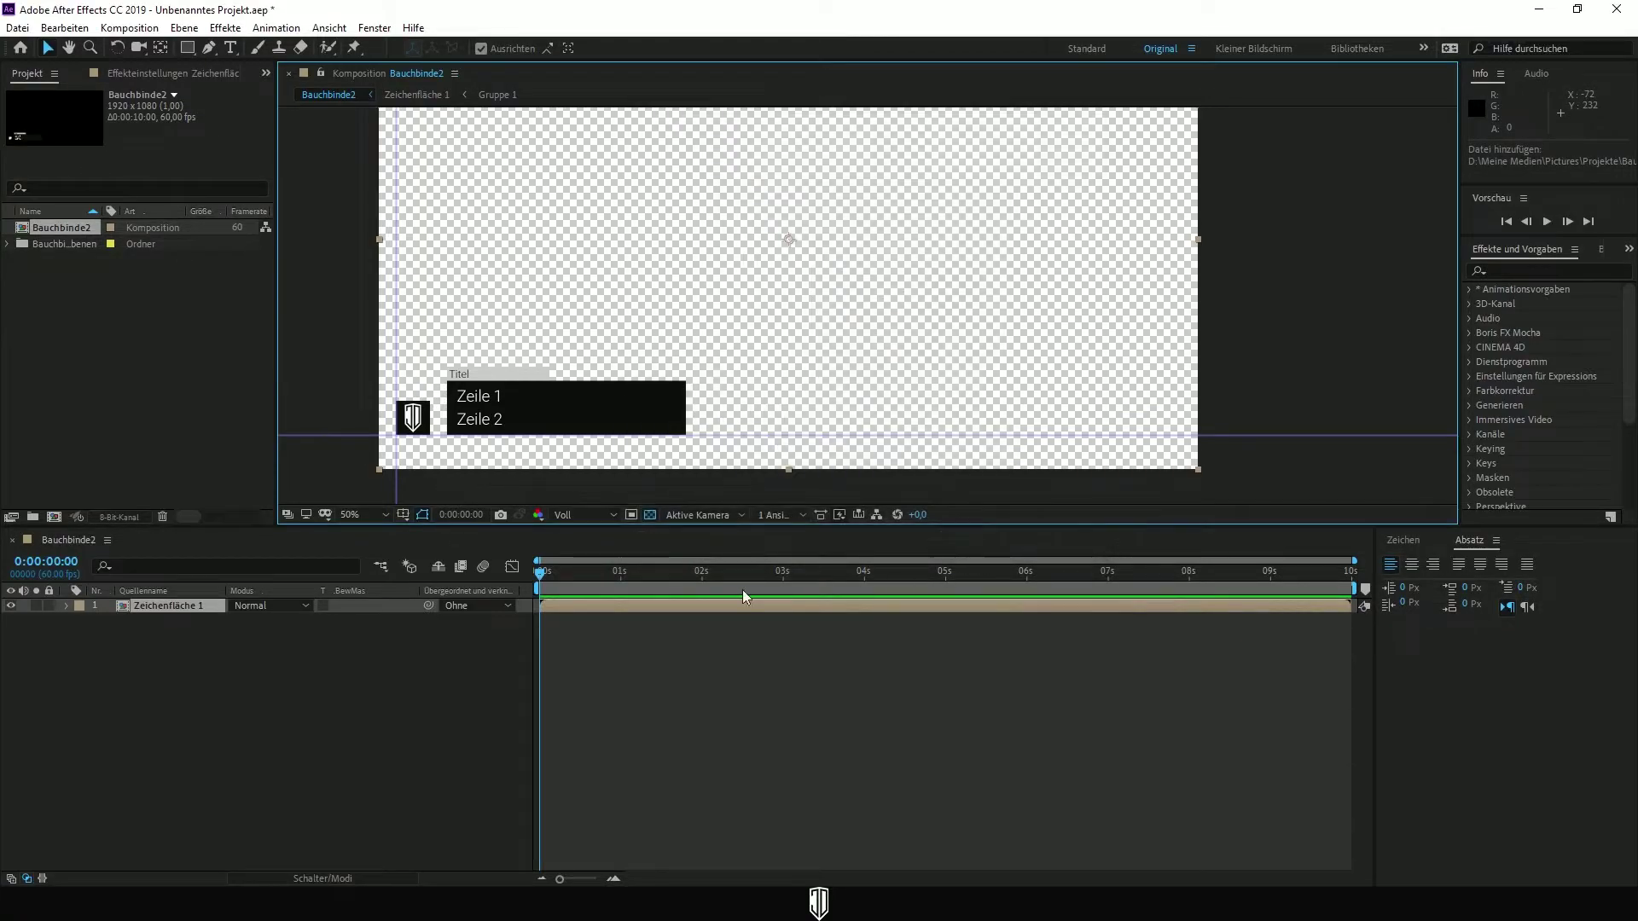
pyautogui.doubleClick(607, 607)
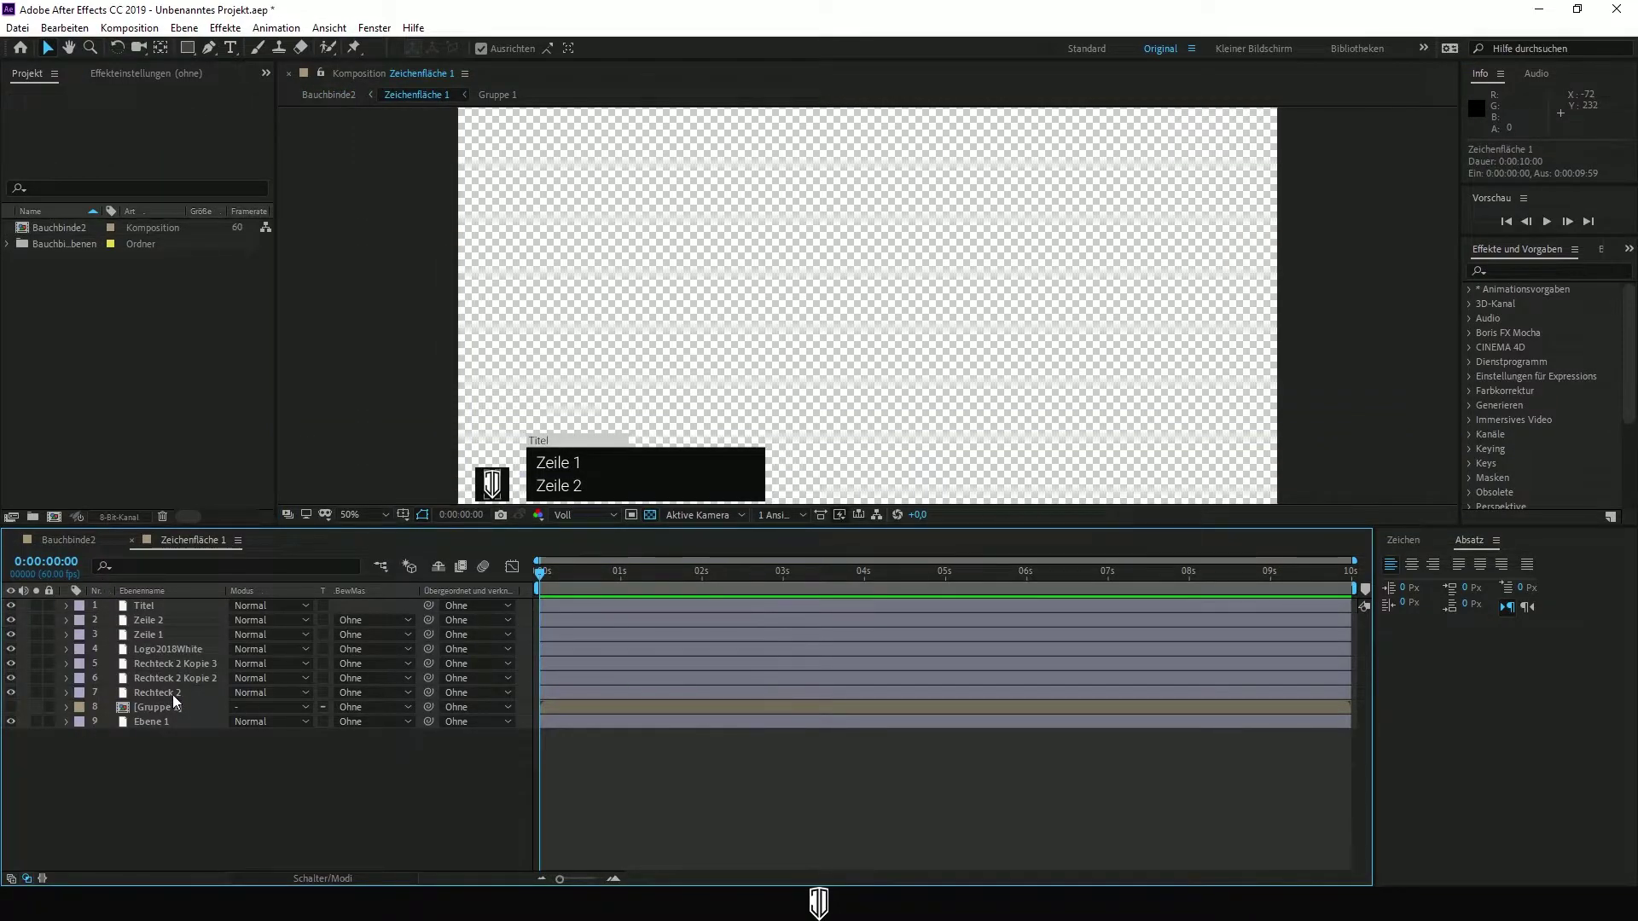
# Delete the Gruppe 1 and Ebene 1 layers from Zeichenfläche 1
pyautogui.click(67, 708)
pyautogui.click(68, 709)
pyautogui.click(651, 709)
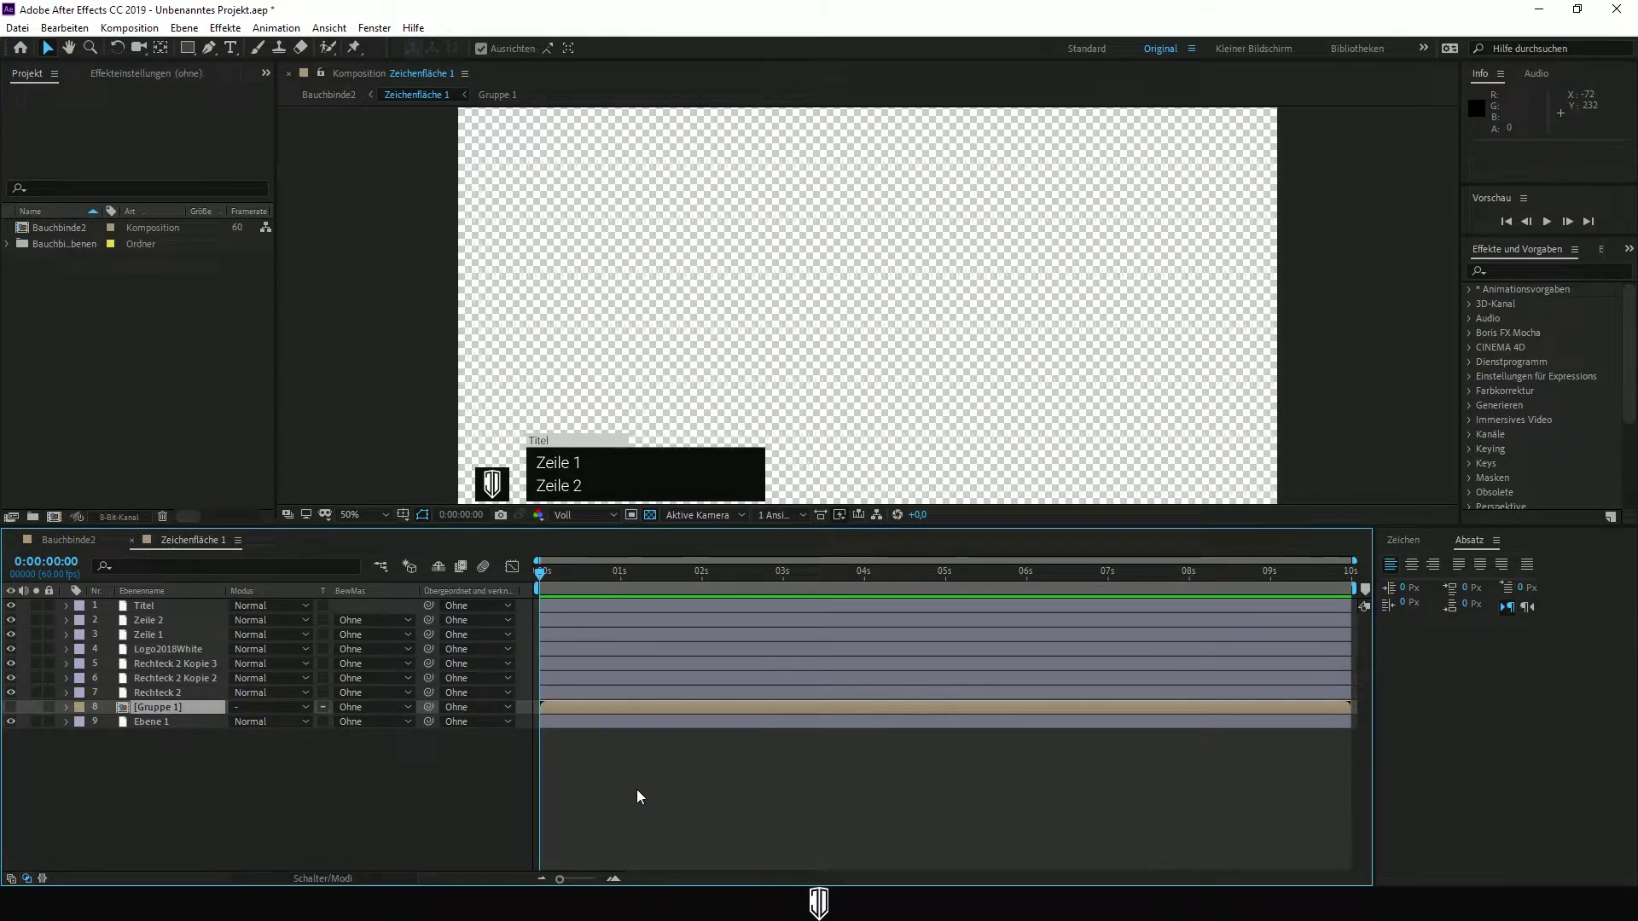
pyautogui.press('Delete')
pyautogui.click(135, 713)
pyautogui.press('Delete')
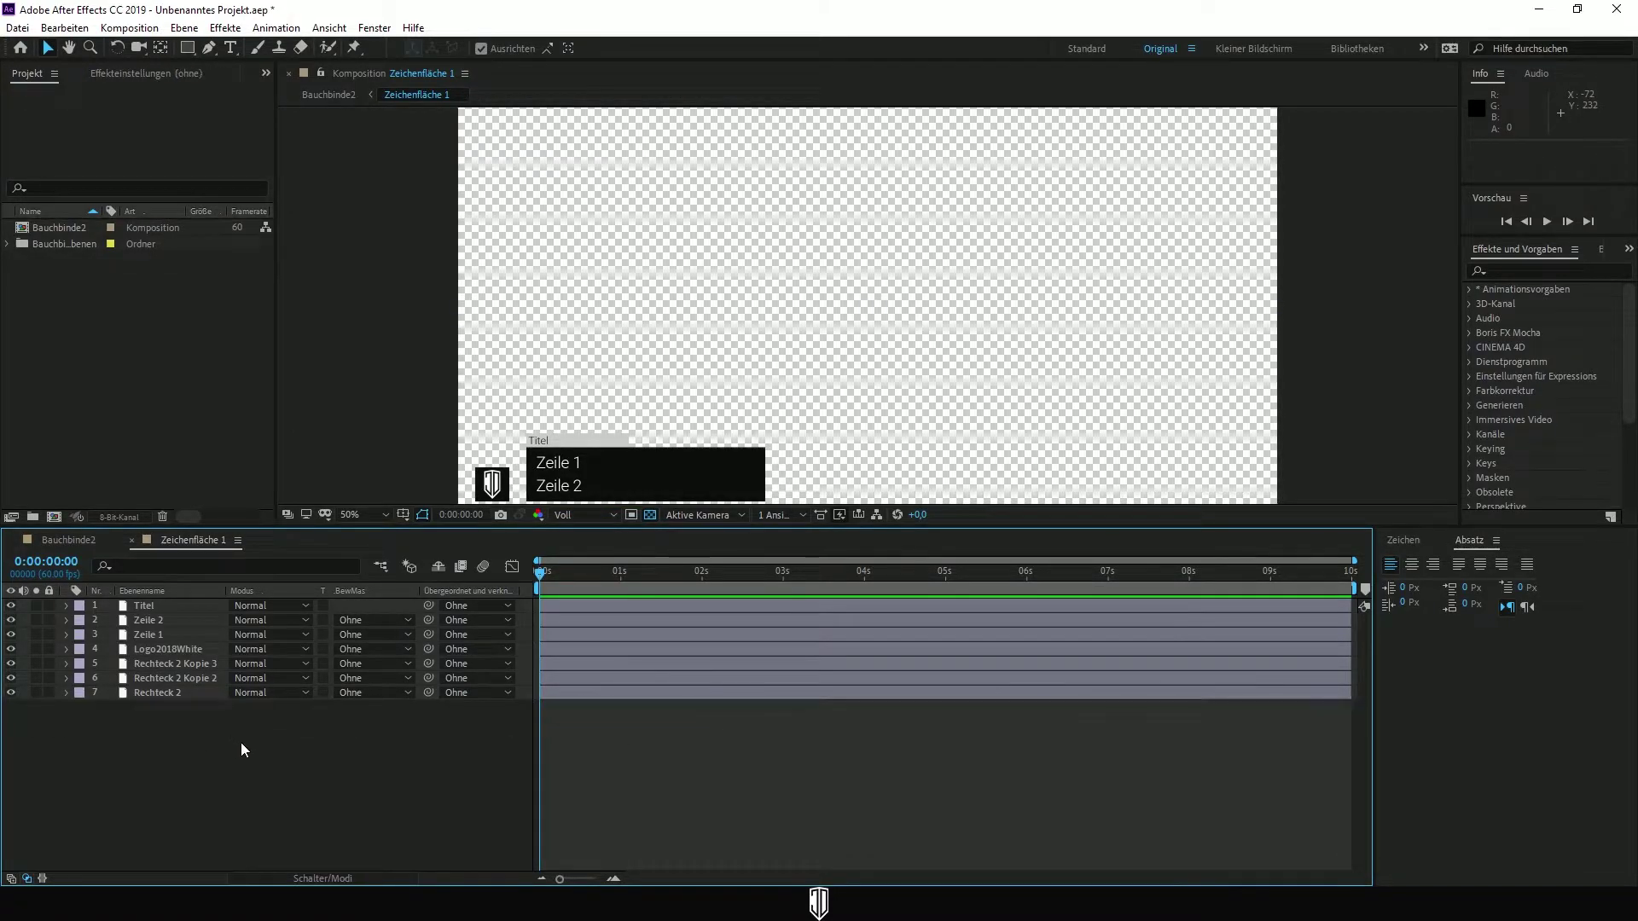
# Toggle the black box layers' visibility to find the box behind the text lines
pyautogui.click(11, 693)
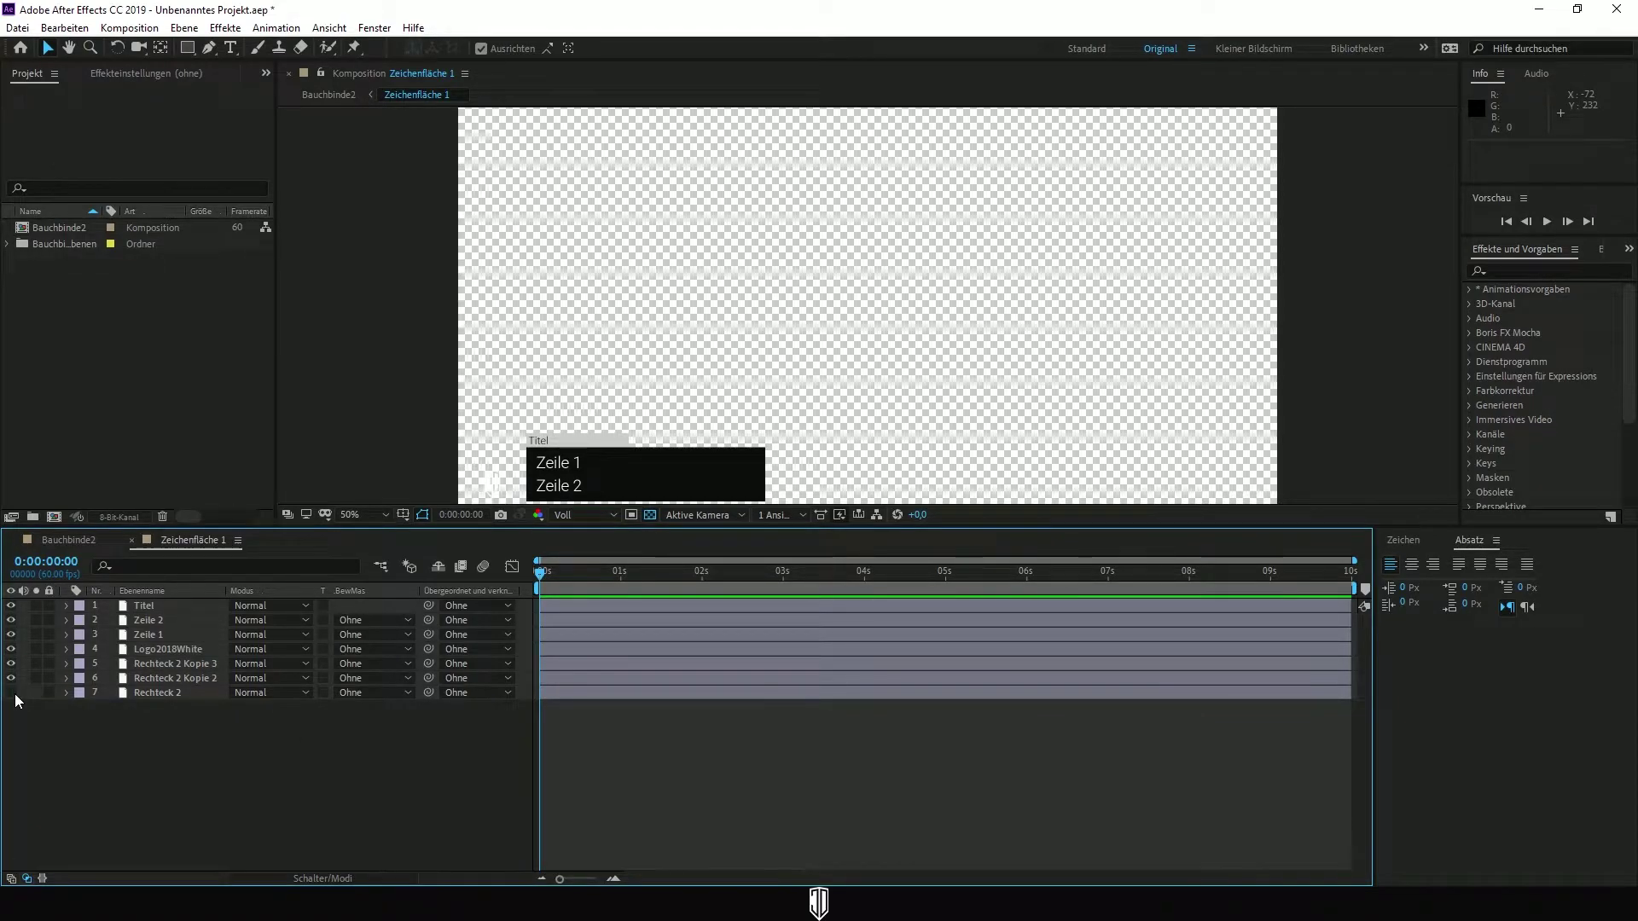
pyautogui.click(11, 692)
pyautogui.click(11, 678)
pyautogui.click(12, 678)
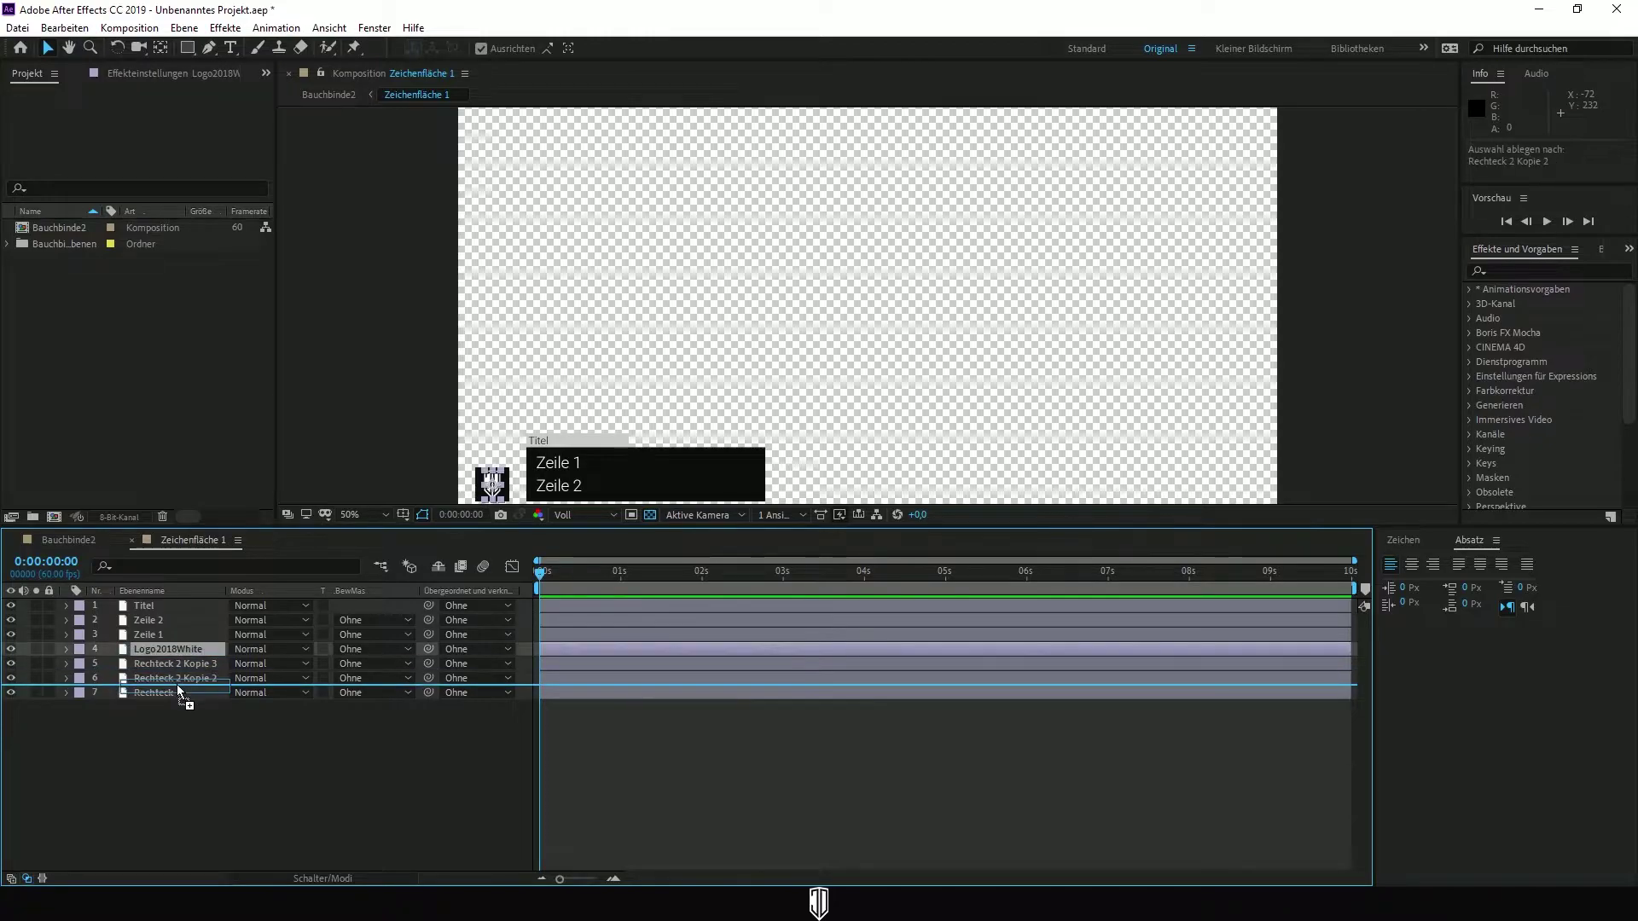
# Move Logo2018White below Rechteck 2 Kopie 2, just above Rechteck 2
pyautogui.moveTo(175, 654); pyautogui.dragTo(182, 686)
pyautogui.click(355, 796)
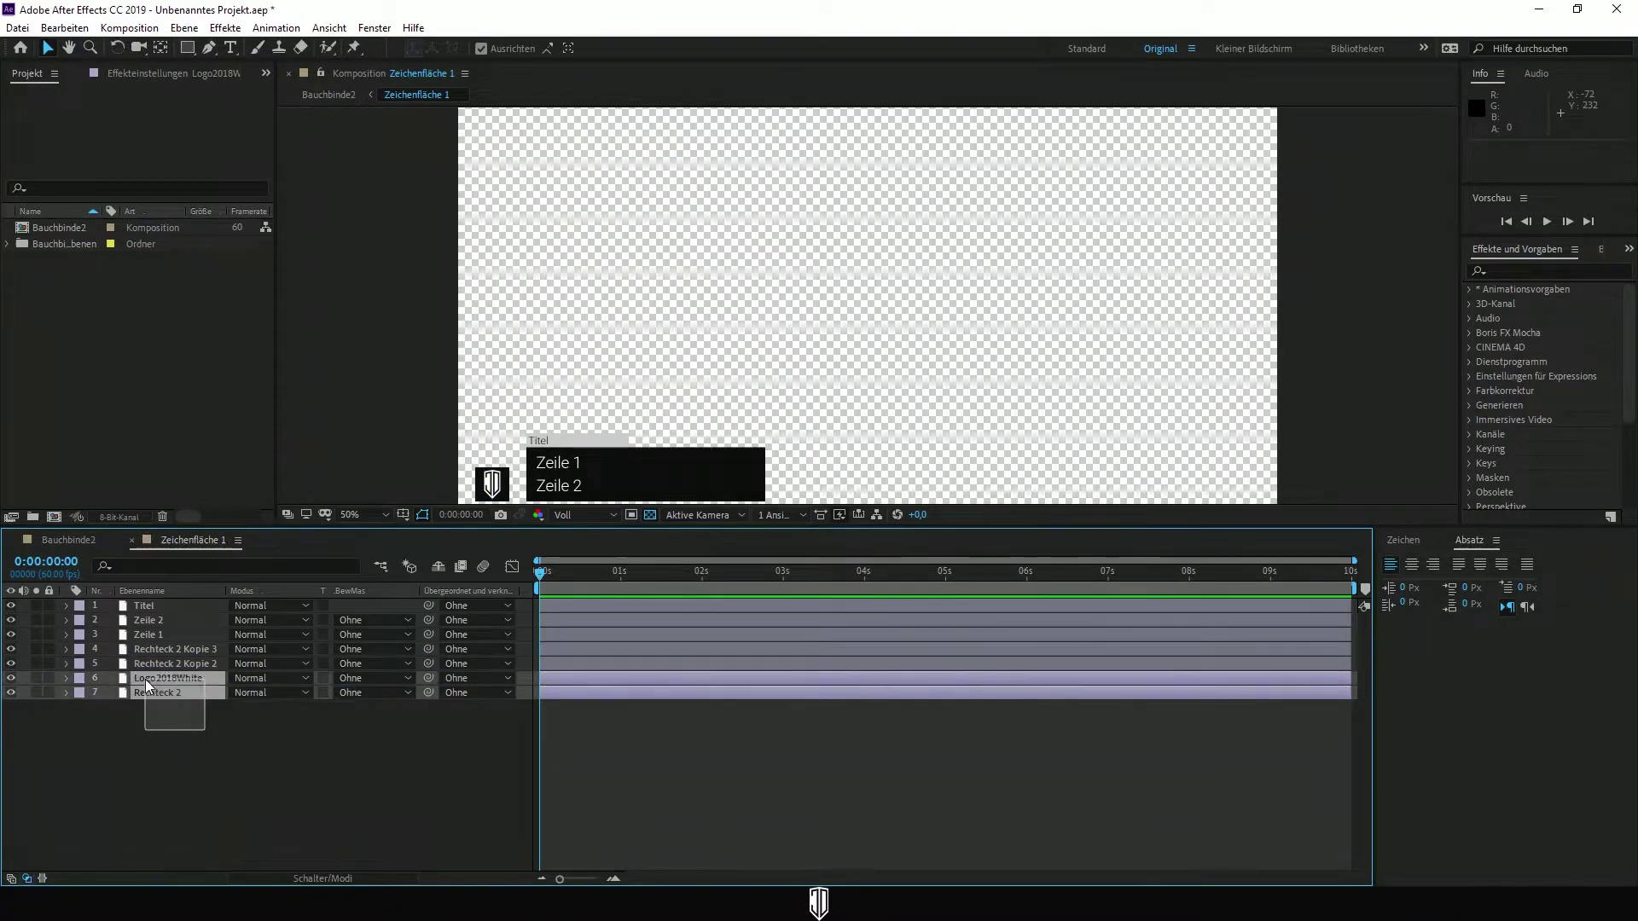
pyautogui.moveTo(205, 732); pyautogui.dragTo(147, 682)
pyautogui.rightClick(147, 682)
pyautogui.click(324, 768)
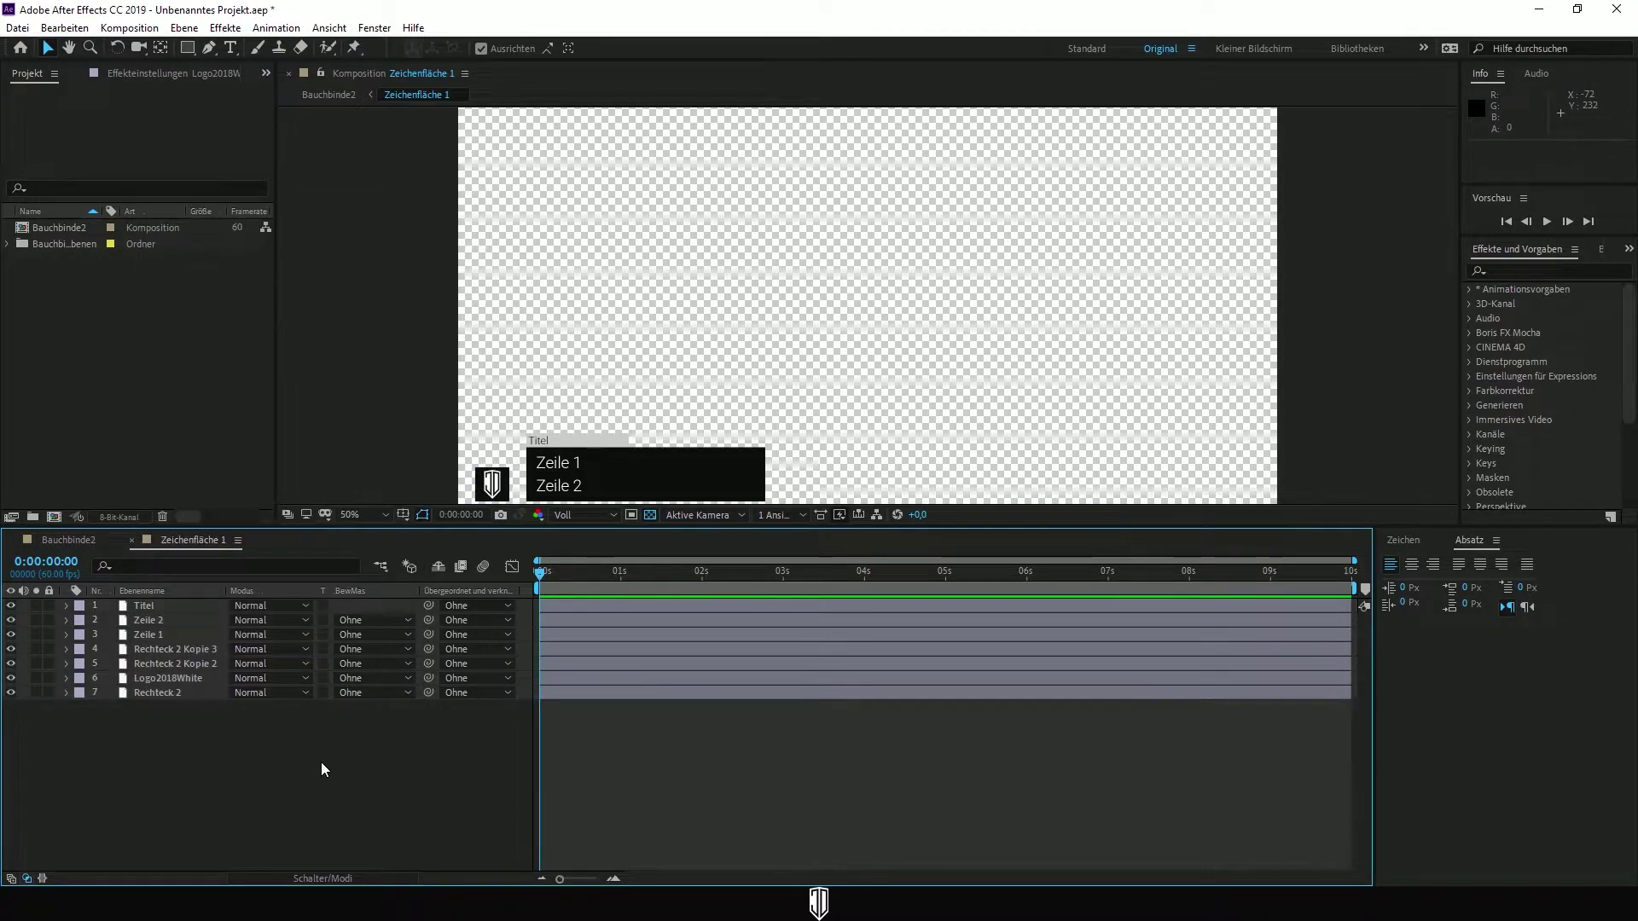
pyautogui.click(167, 636)
# Convert Zeile 1, Zeile 2 and Titel via Erstellen > In editierbaren Text umwandeln
pyautogui.rightClick(171, 638)
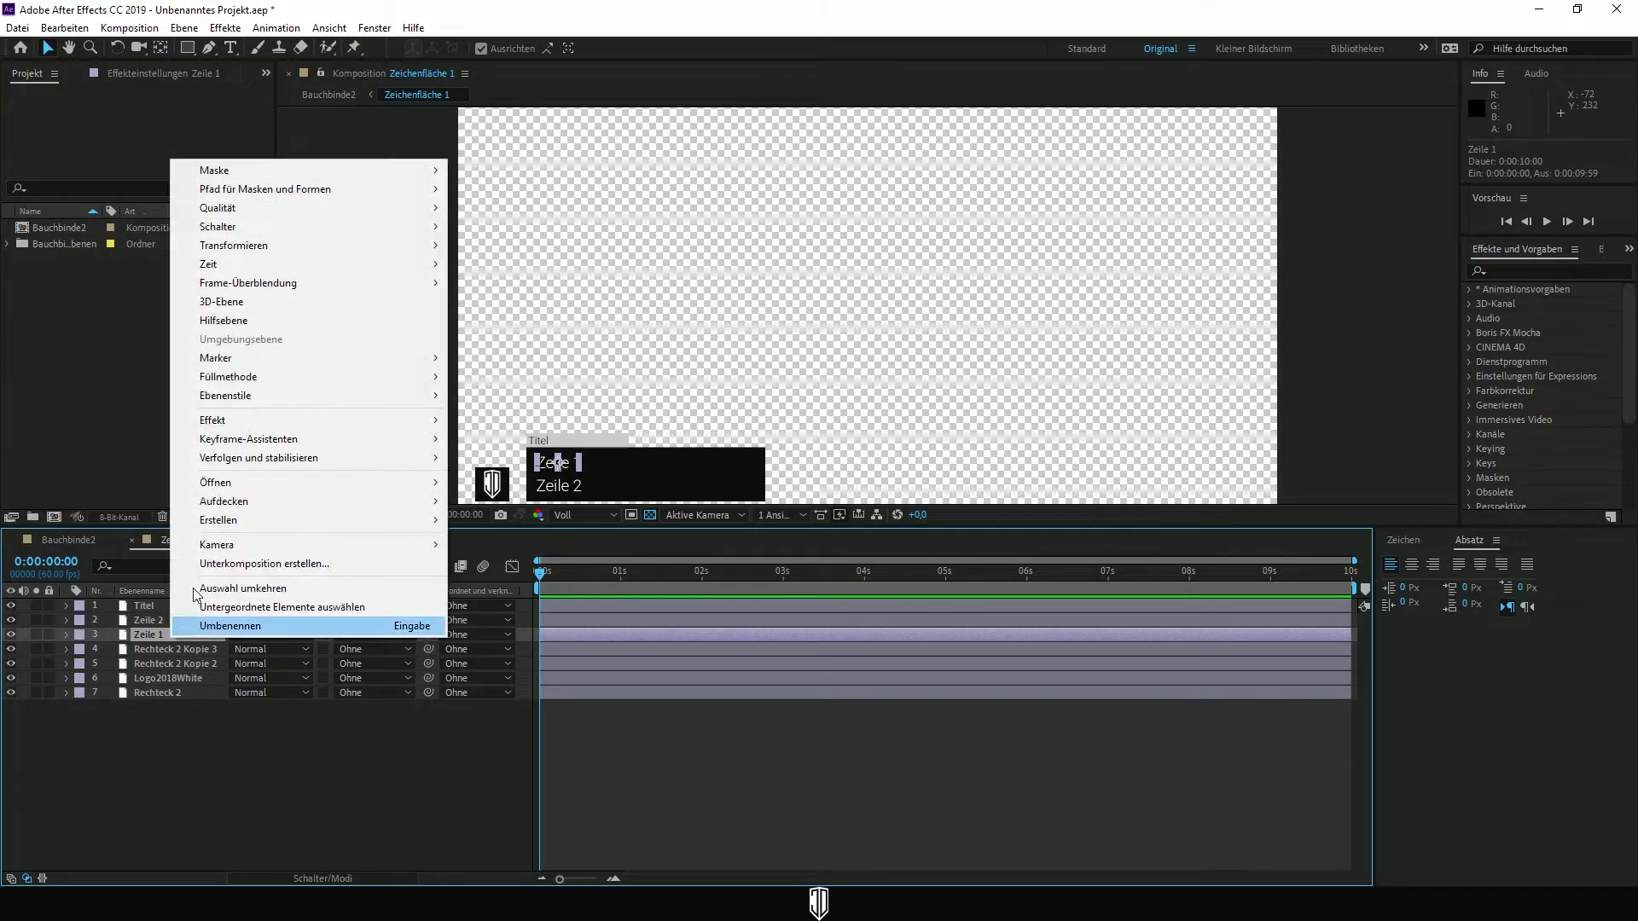
pyautogui.moveTo(357, 520)
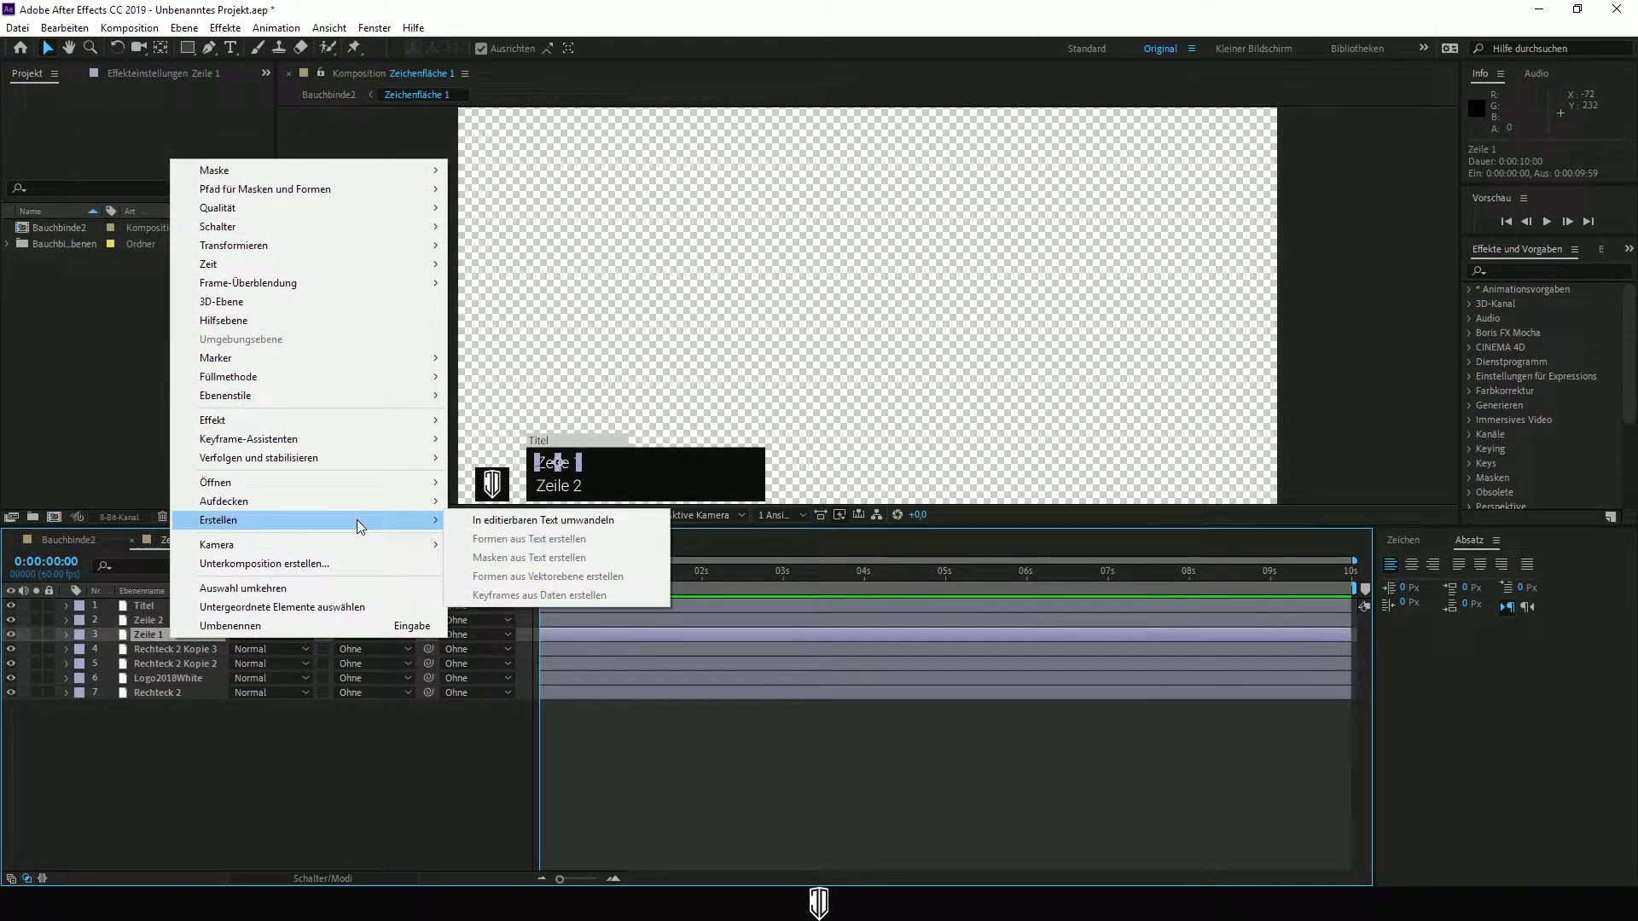
pyautogui.click(555, 521)
pyautogui.click(155, 624)
pyautogui.rightClick(155, 627)
pyautogui.click(556, 515)
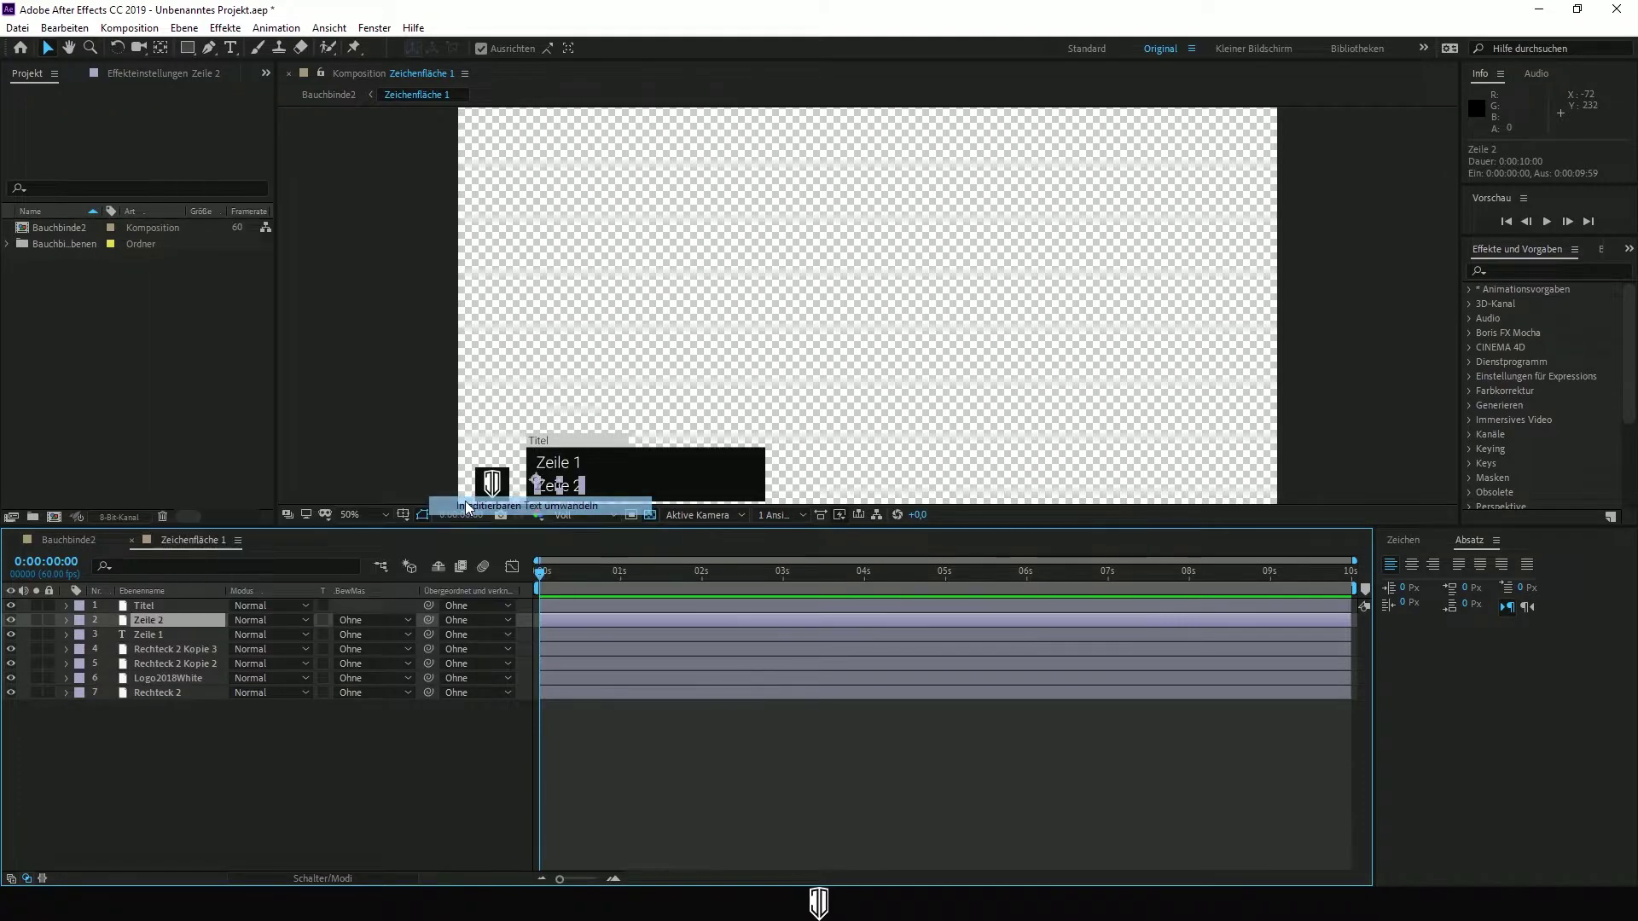
pyautogui.click(164, 608)
pyautogui.rightClick(164, 612)
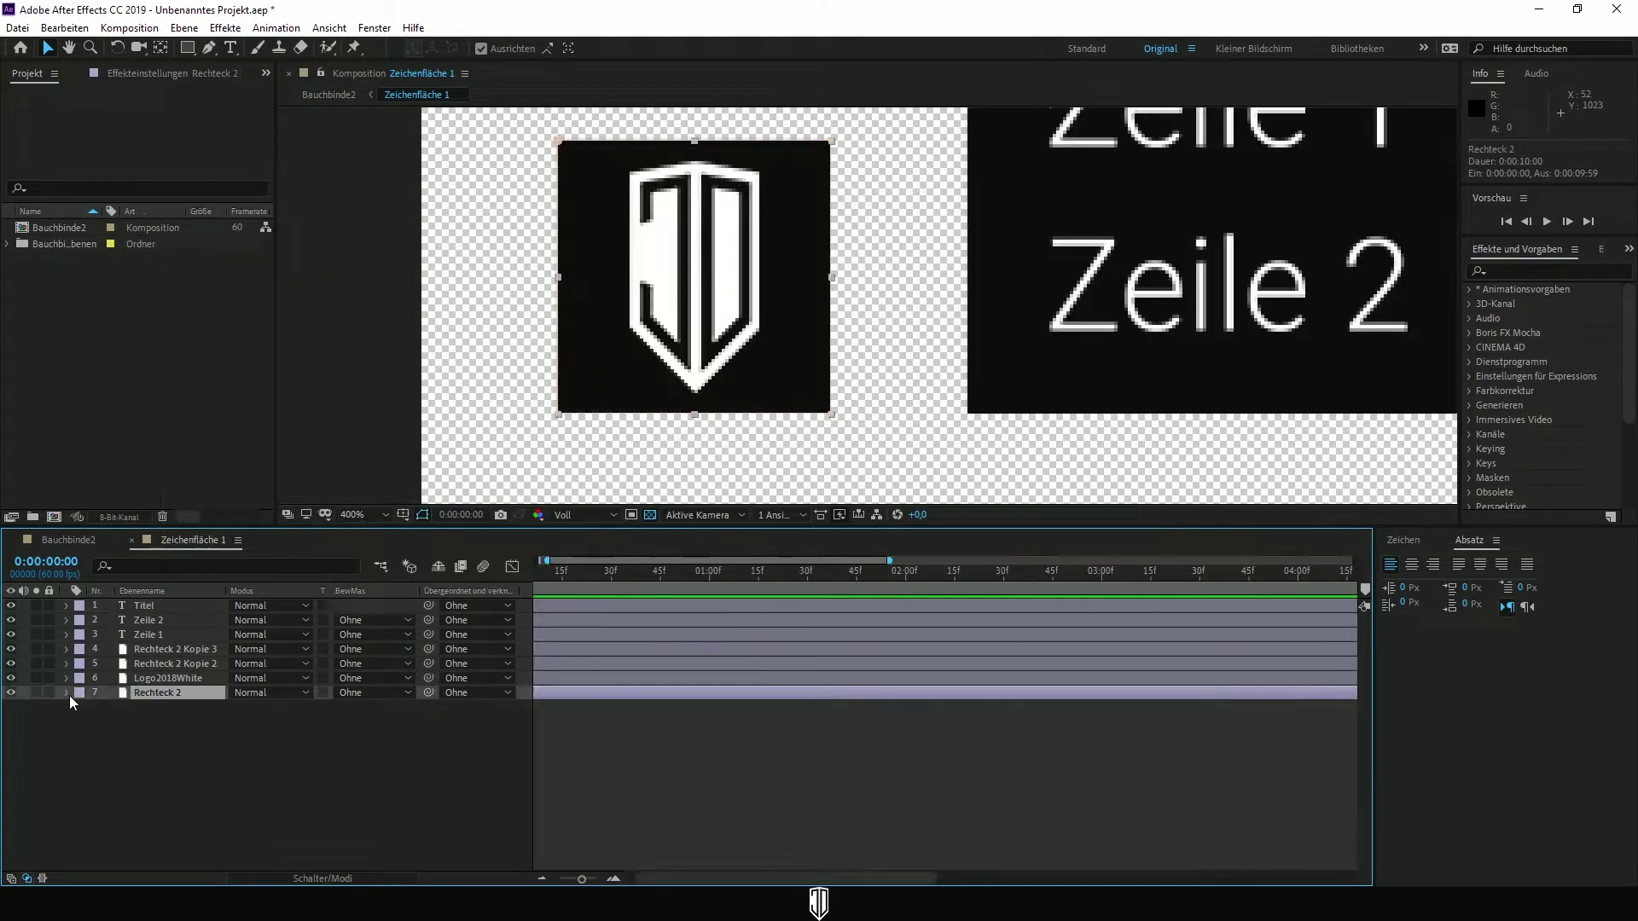
# Add a new mask to the Rechteck 2 layer via Maske > Neue Maske
pyautogui.click(11, 692)
pyautogui.click(12, 693)
pyautogui.scroll(-2, 879, 482)
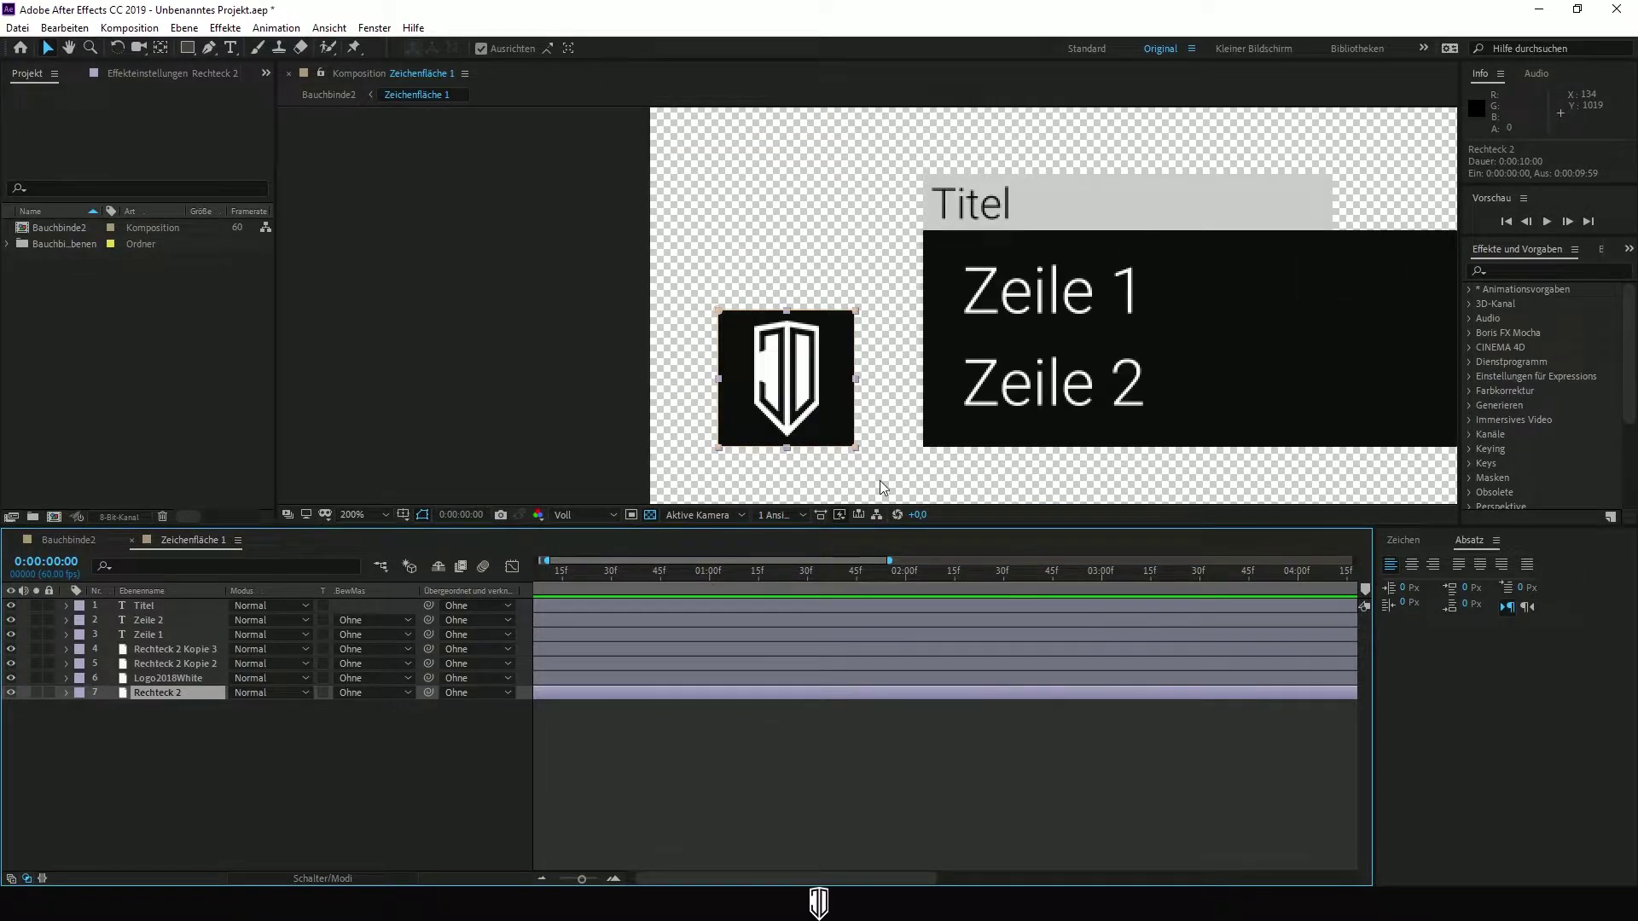
pyautogui.rightClick(214, 692)
pyautogui.moveTo(426, 224)
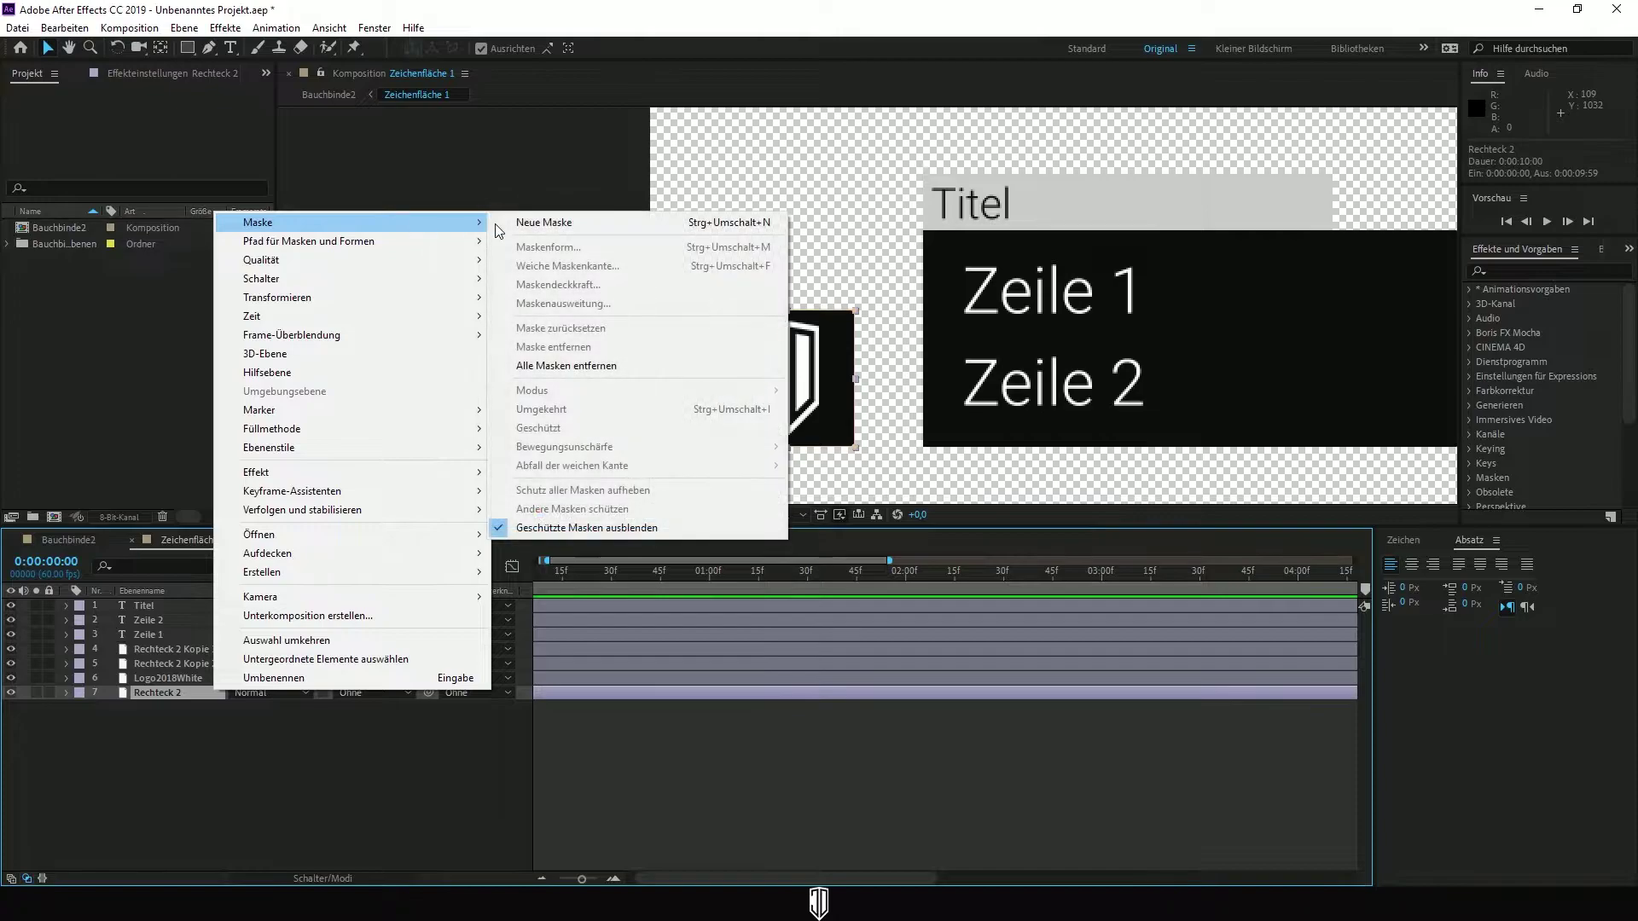
pyautogui.click(520, 223)
# Frame the composition in the viewer and undo an accidental move of the Rechteck 2 mask
pyautogui.scroll(-8, 563, 431)
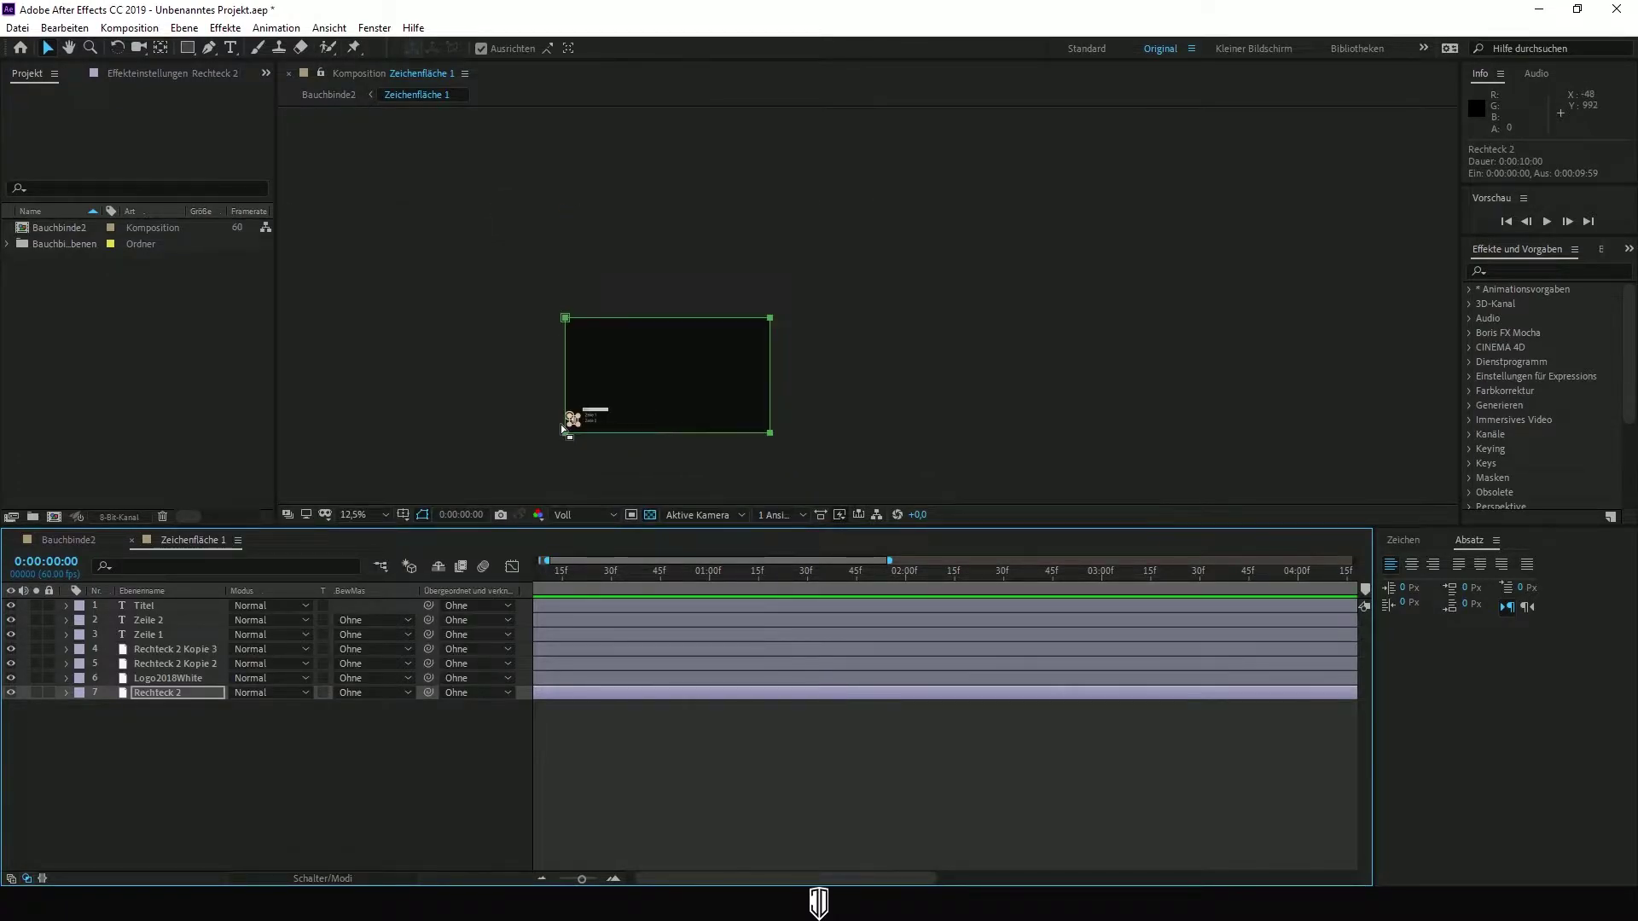
pyautogui.scroll(2, 554, 443)
pyautogui.scroll(2, 723, 426)
pyautogui.scroll(-1, 808, 402)
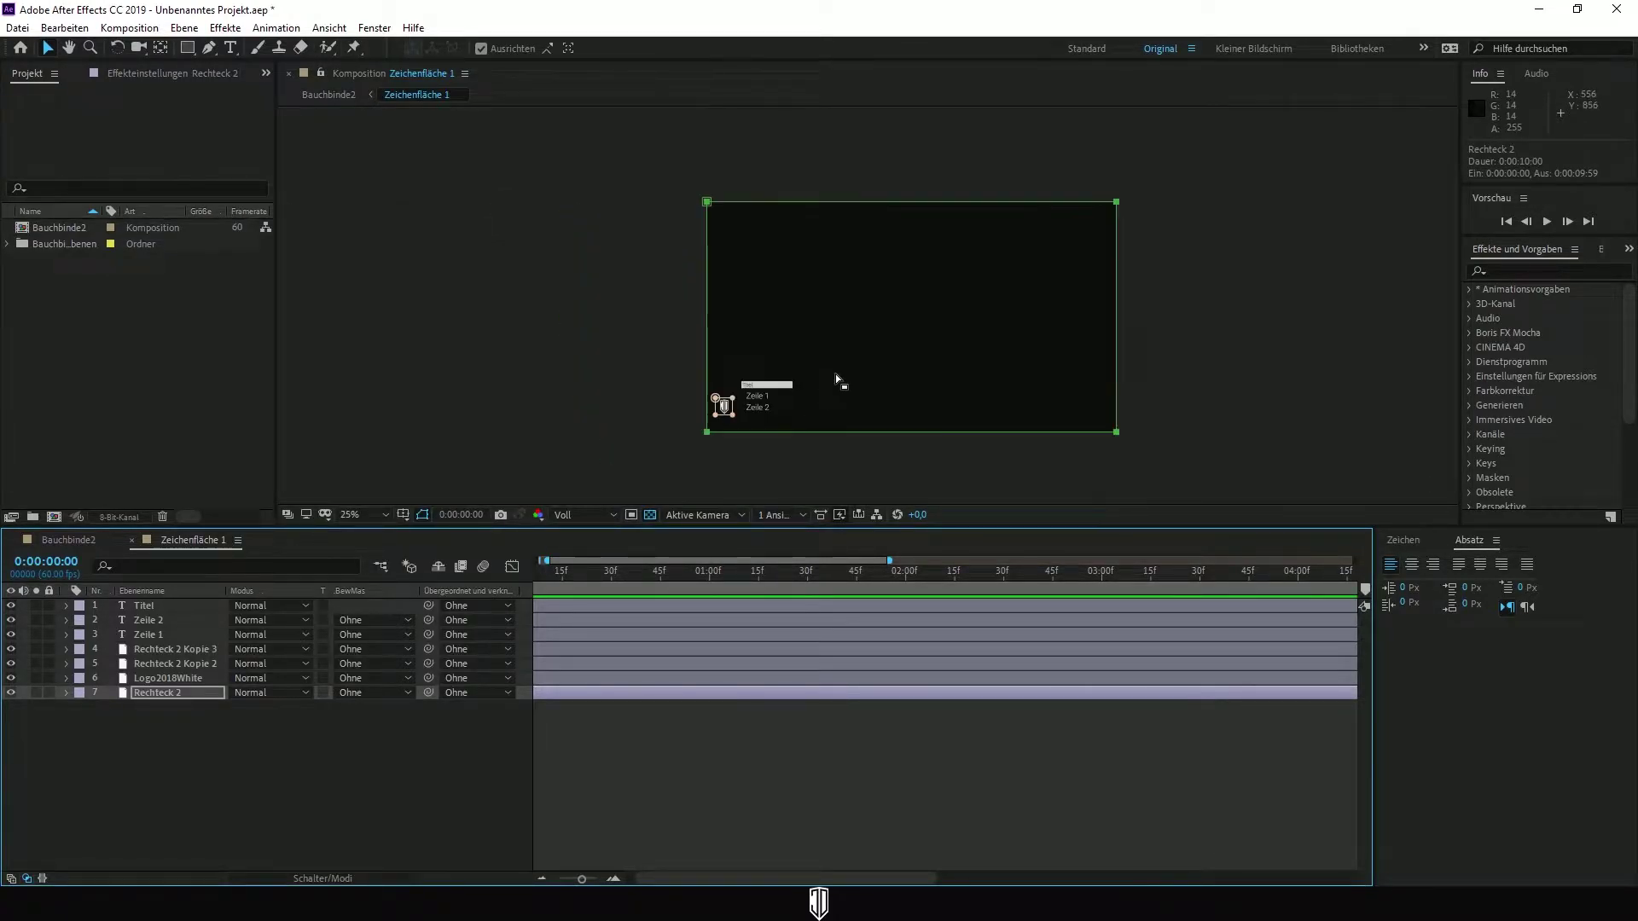
pyautogui.moveTo(867, 336); pyautogui.dragTo(826, 337)
pyautogui.press('v')
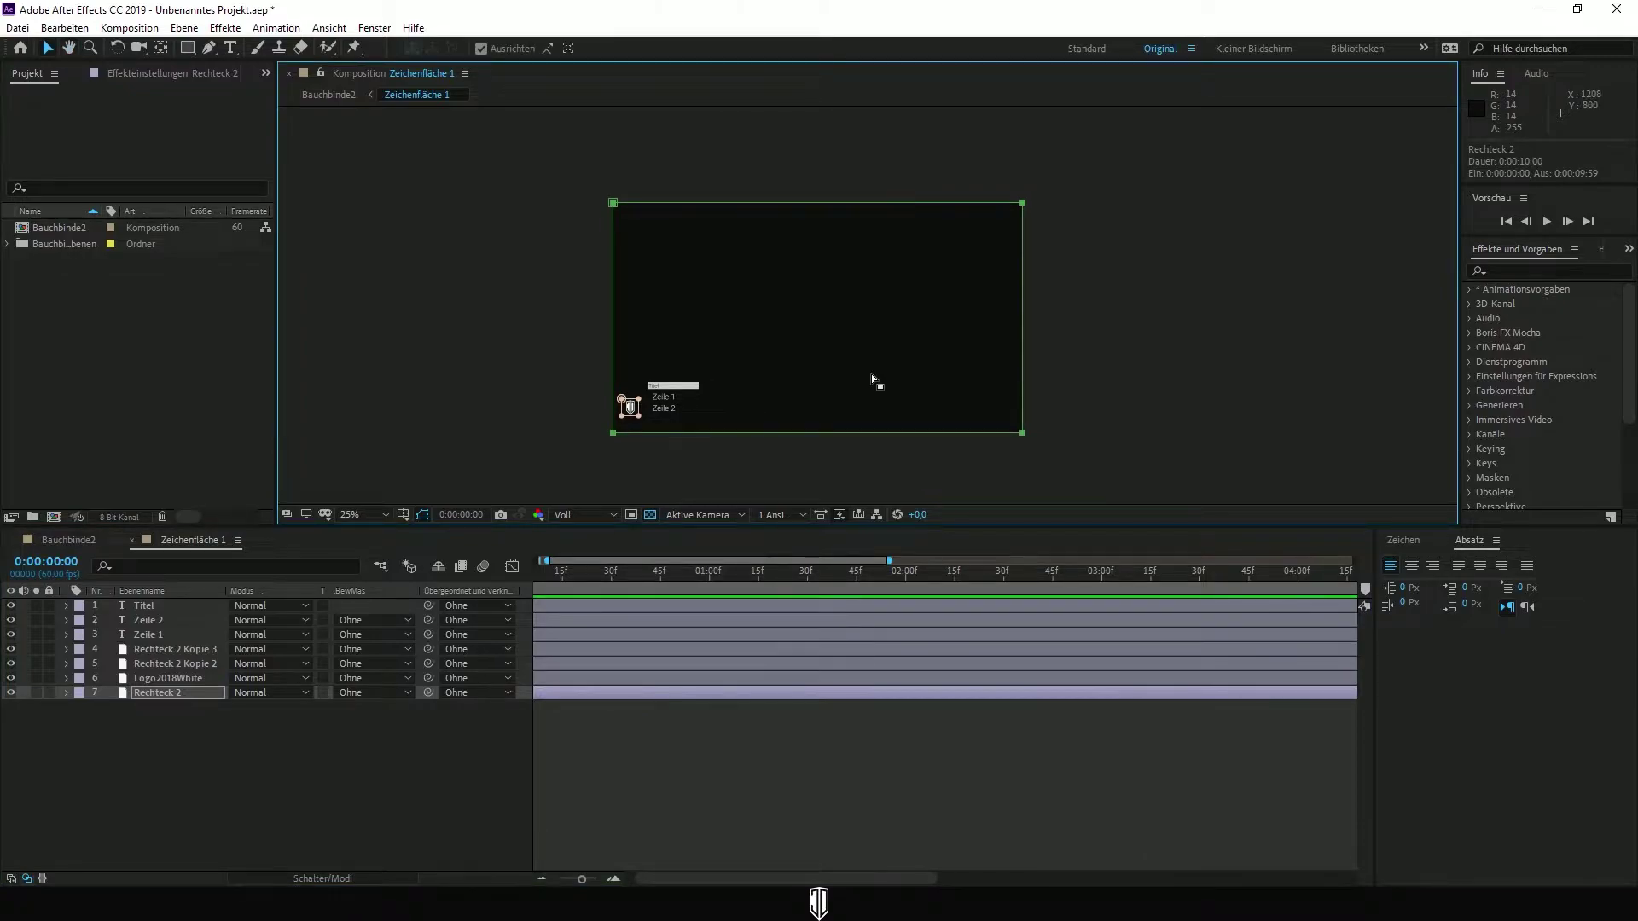
pyautogui.scroll(1, 980, 310)
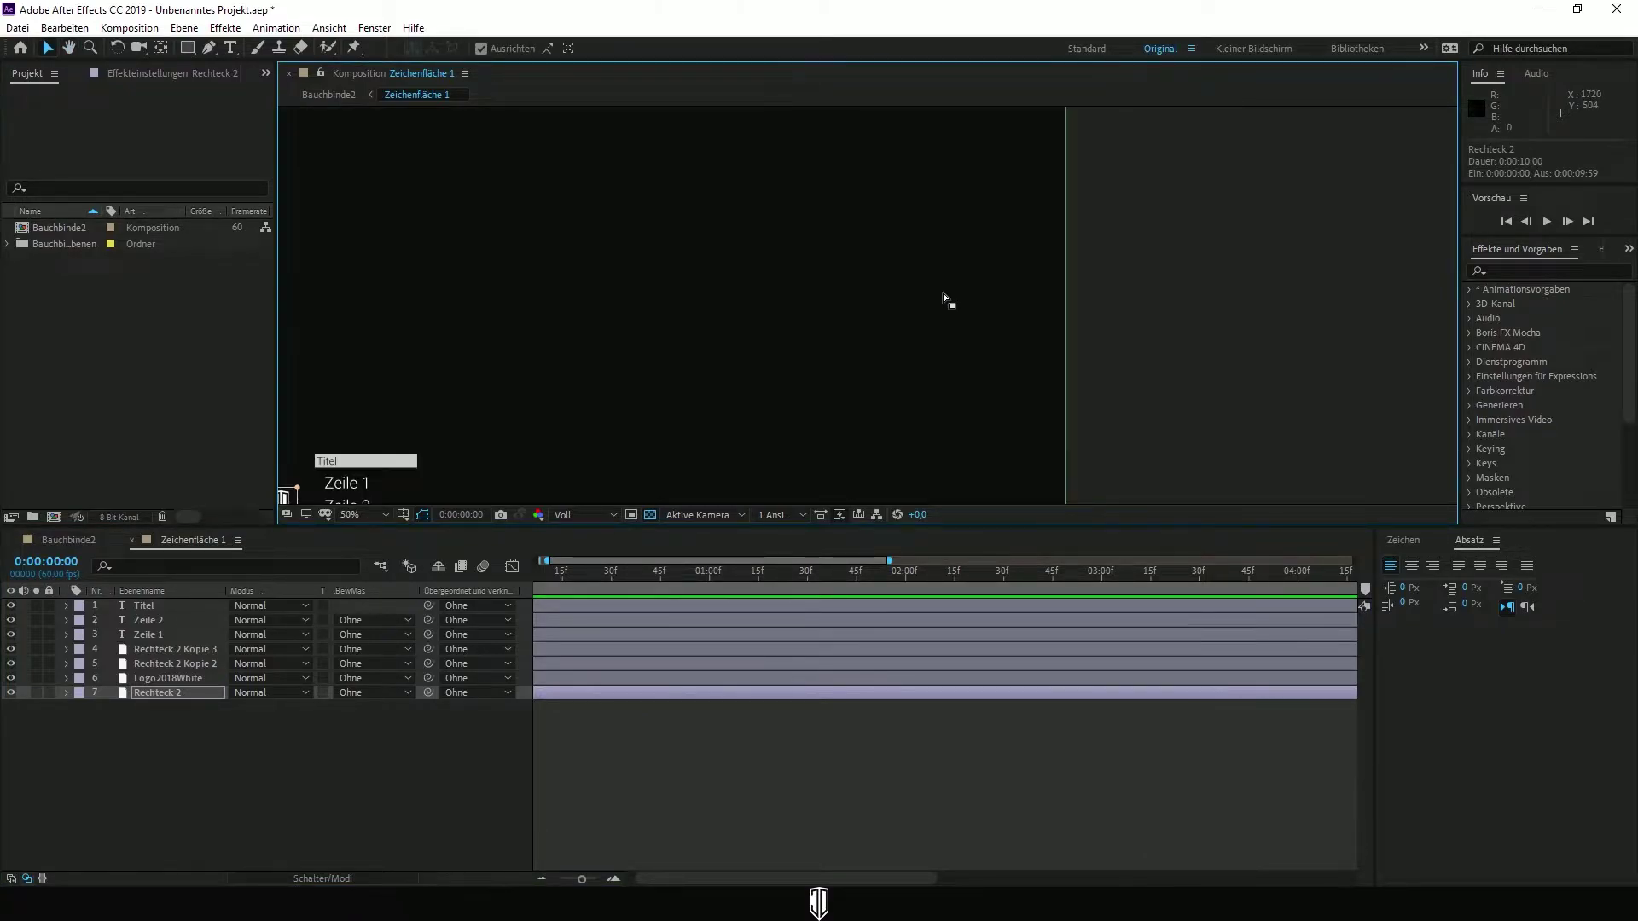
pyautogui.moveTo(541, 328); pyautogui.dragTo(767, 208)
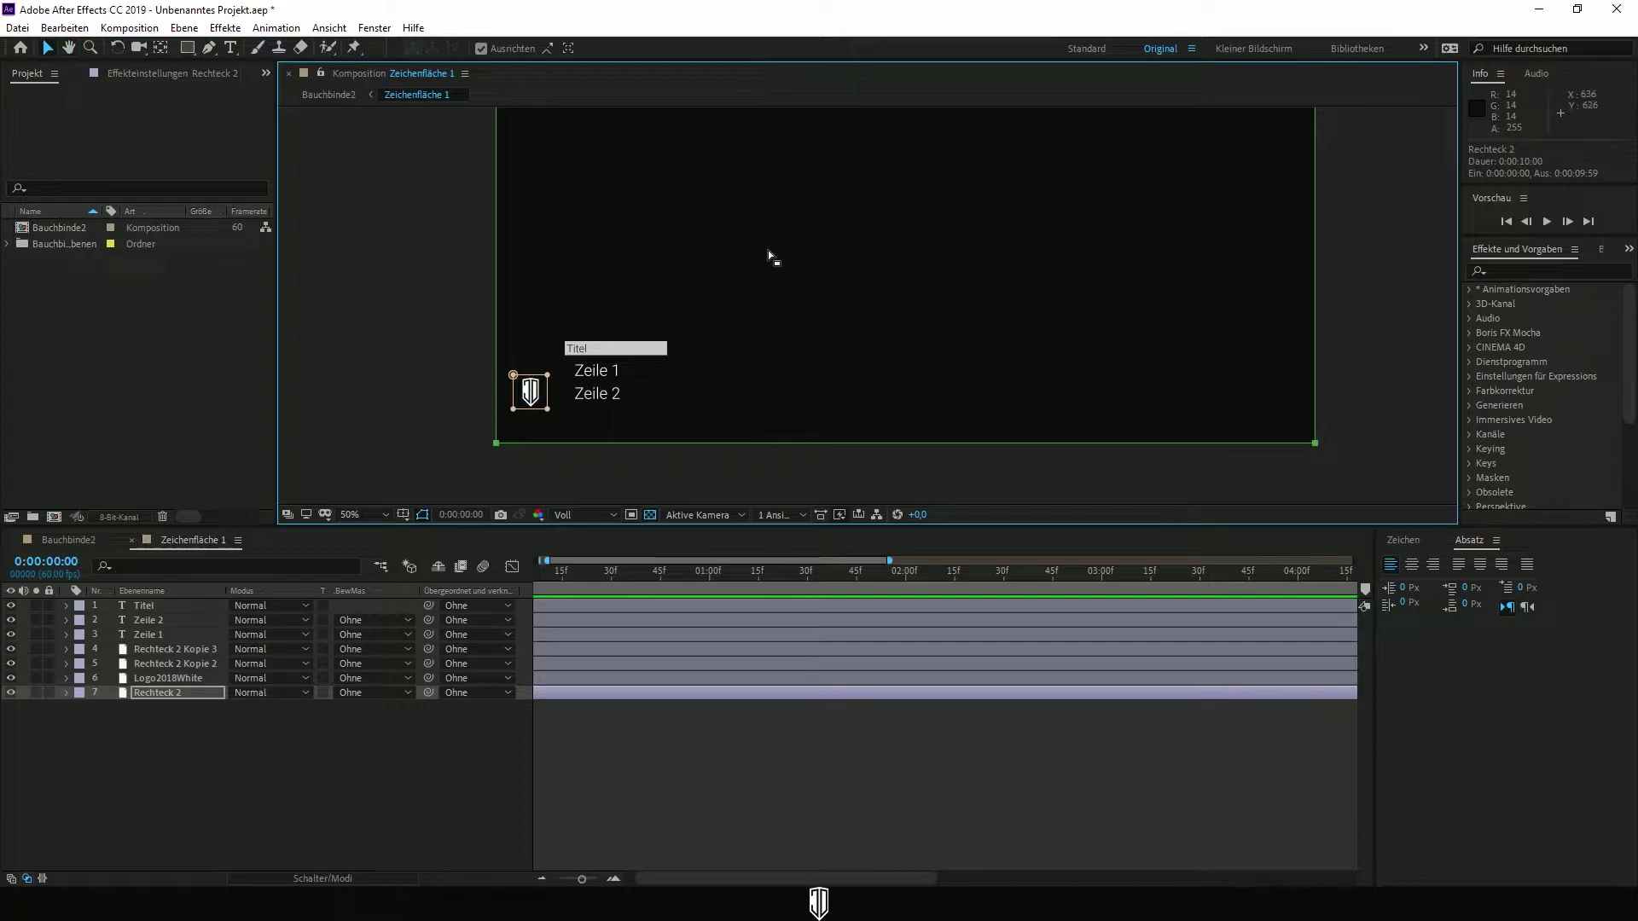
pyautogui.scroll(-1, 776, 260)
pyautogui.moveTo(896, 274); pyautogui.dragTo(820, 334)
pyautogui.press('v')
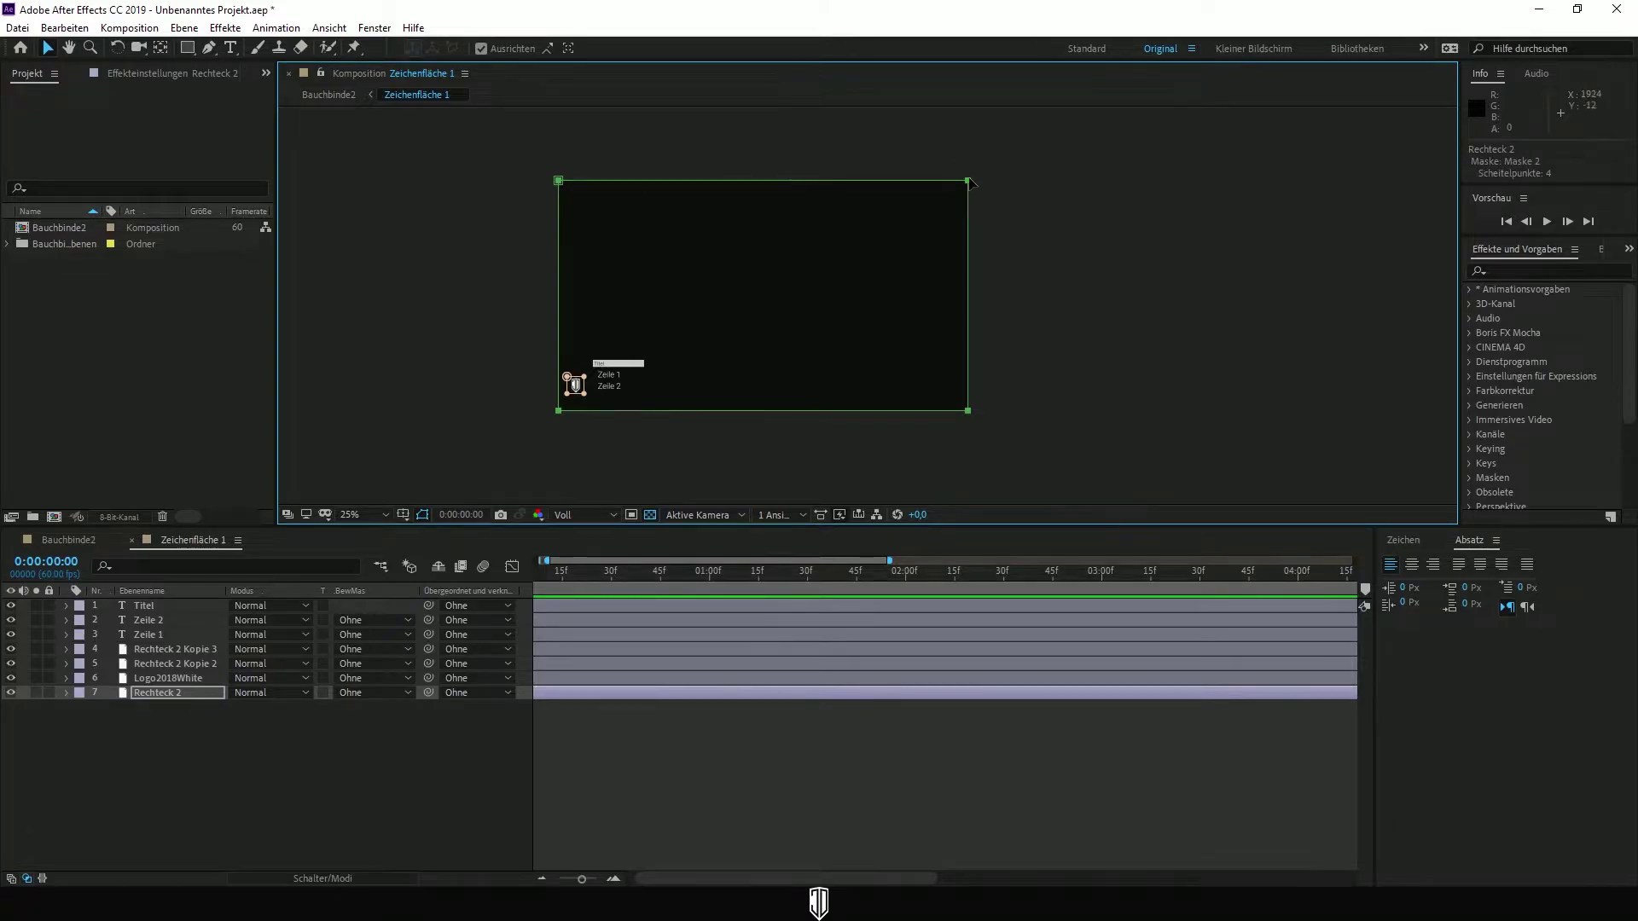
pyautogui.moveTo(967, 180); pyautogui.dragTo(922, 203)
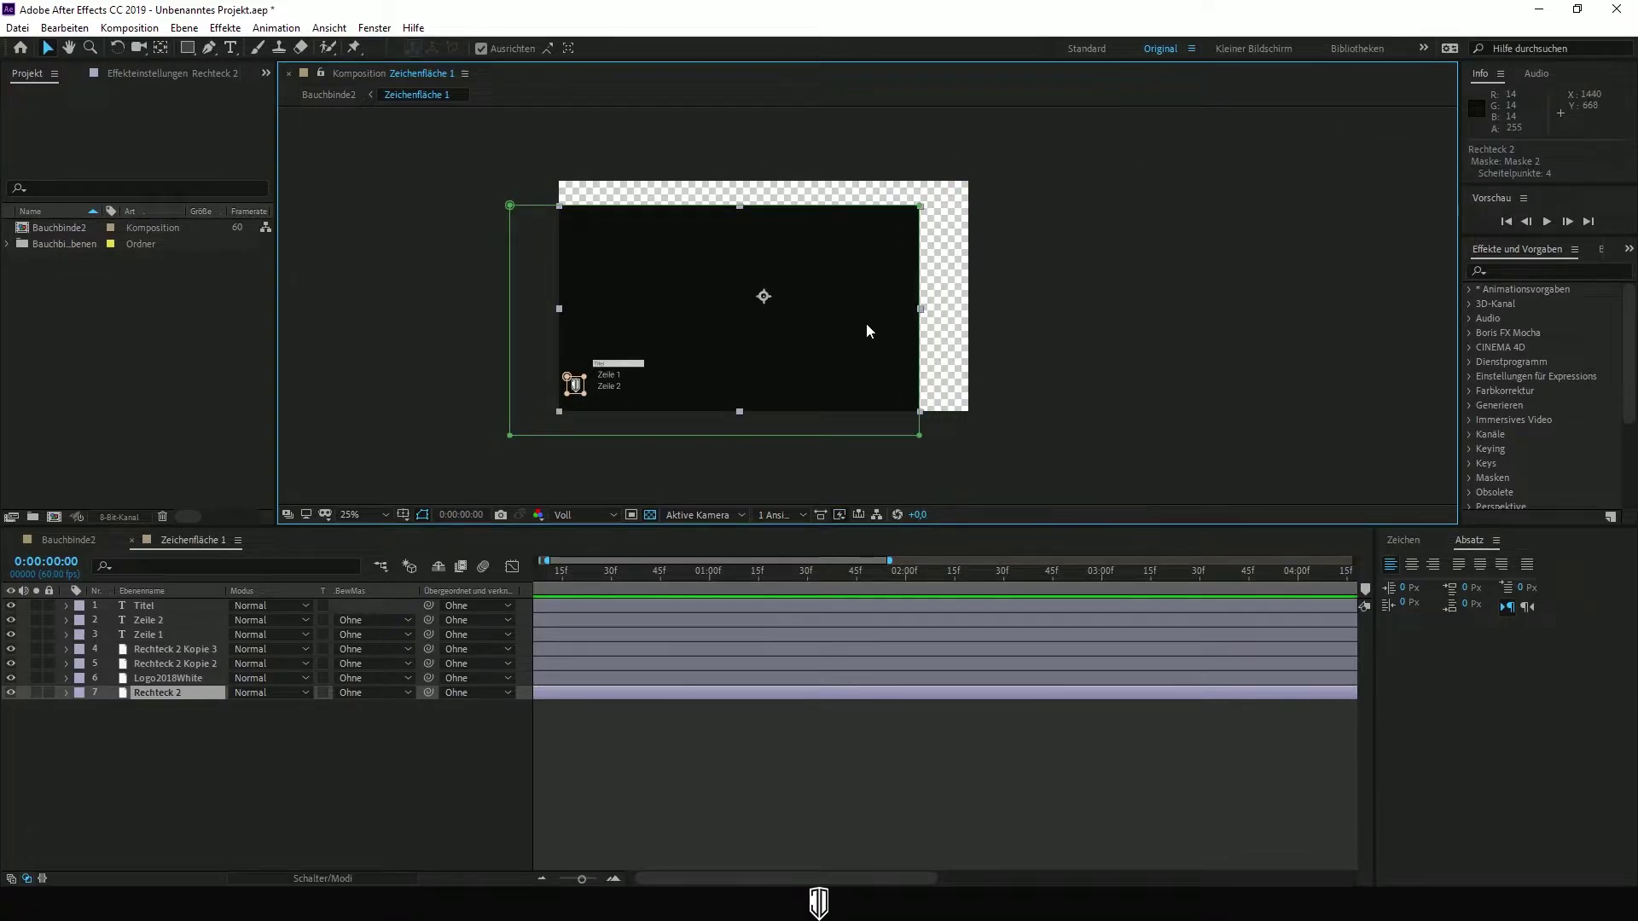
pyautogui.hotkey('ctrl', 'z')
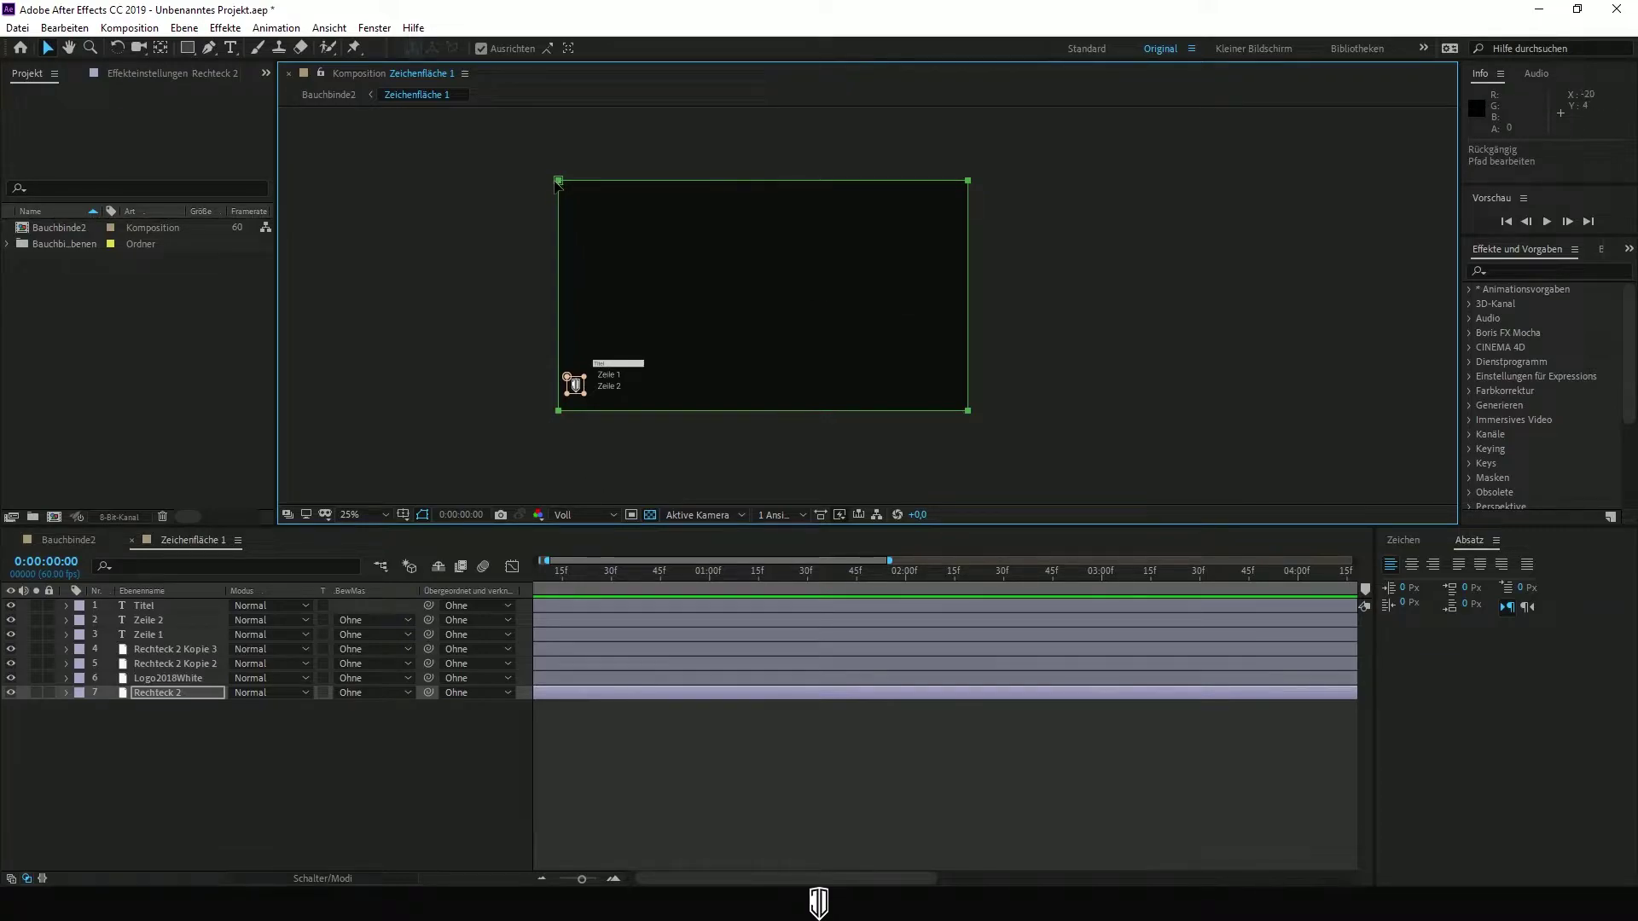
# Set Rechteck 2's Maske 2 to intersect and resize it to frame the logo
pyautogui.click(66, 693)
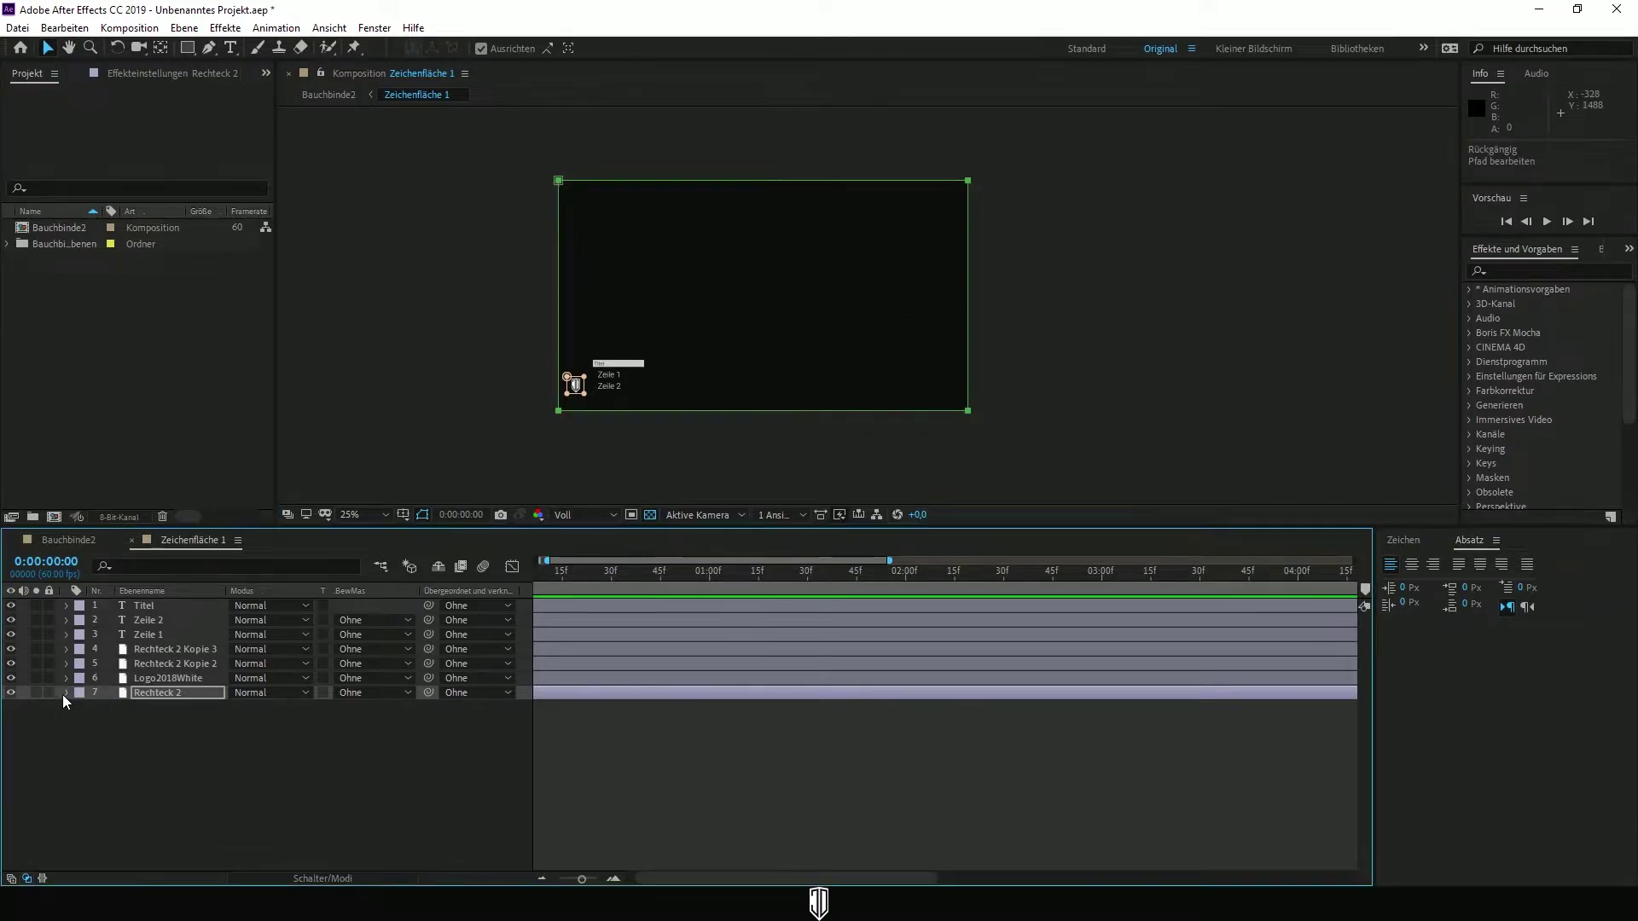
pyautogui.click(82, 708)
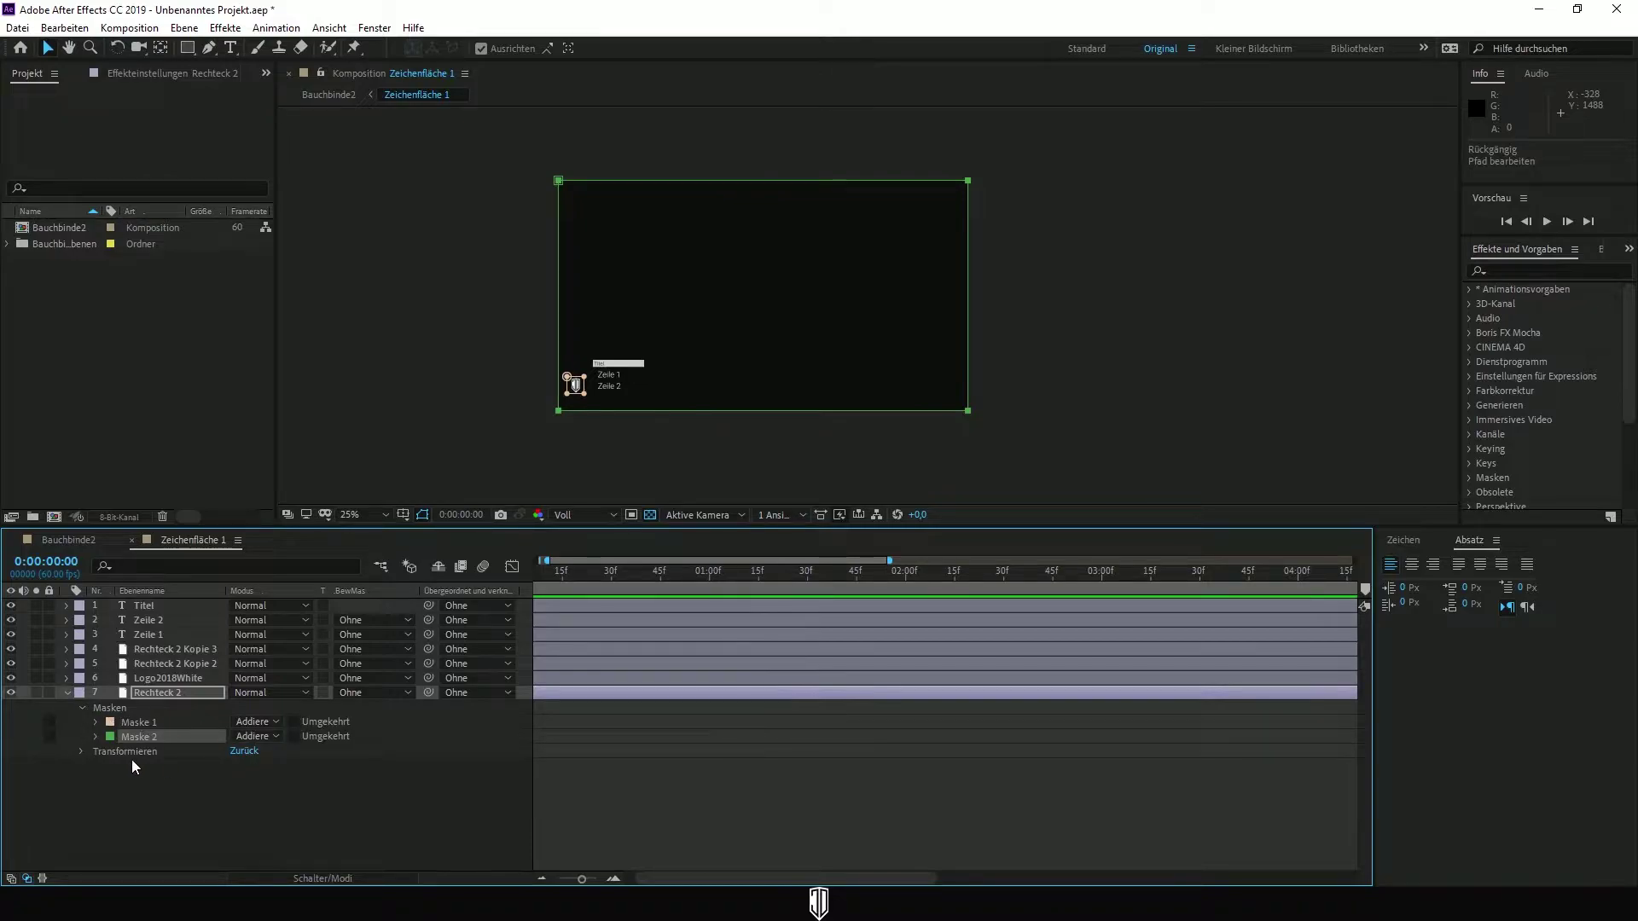
pyautogui.click(275, 738)
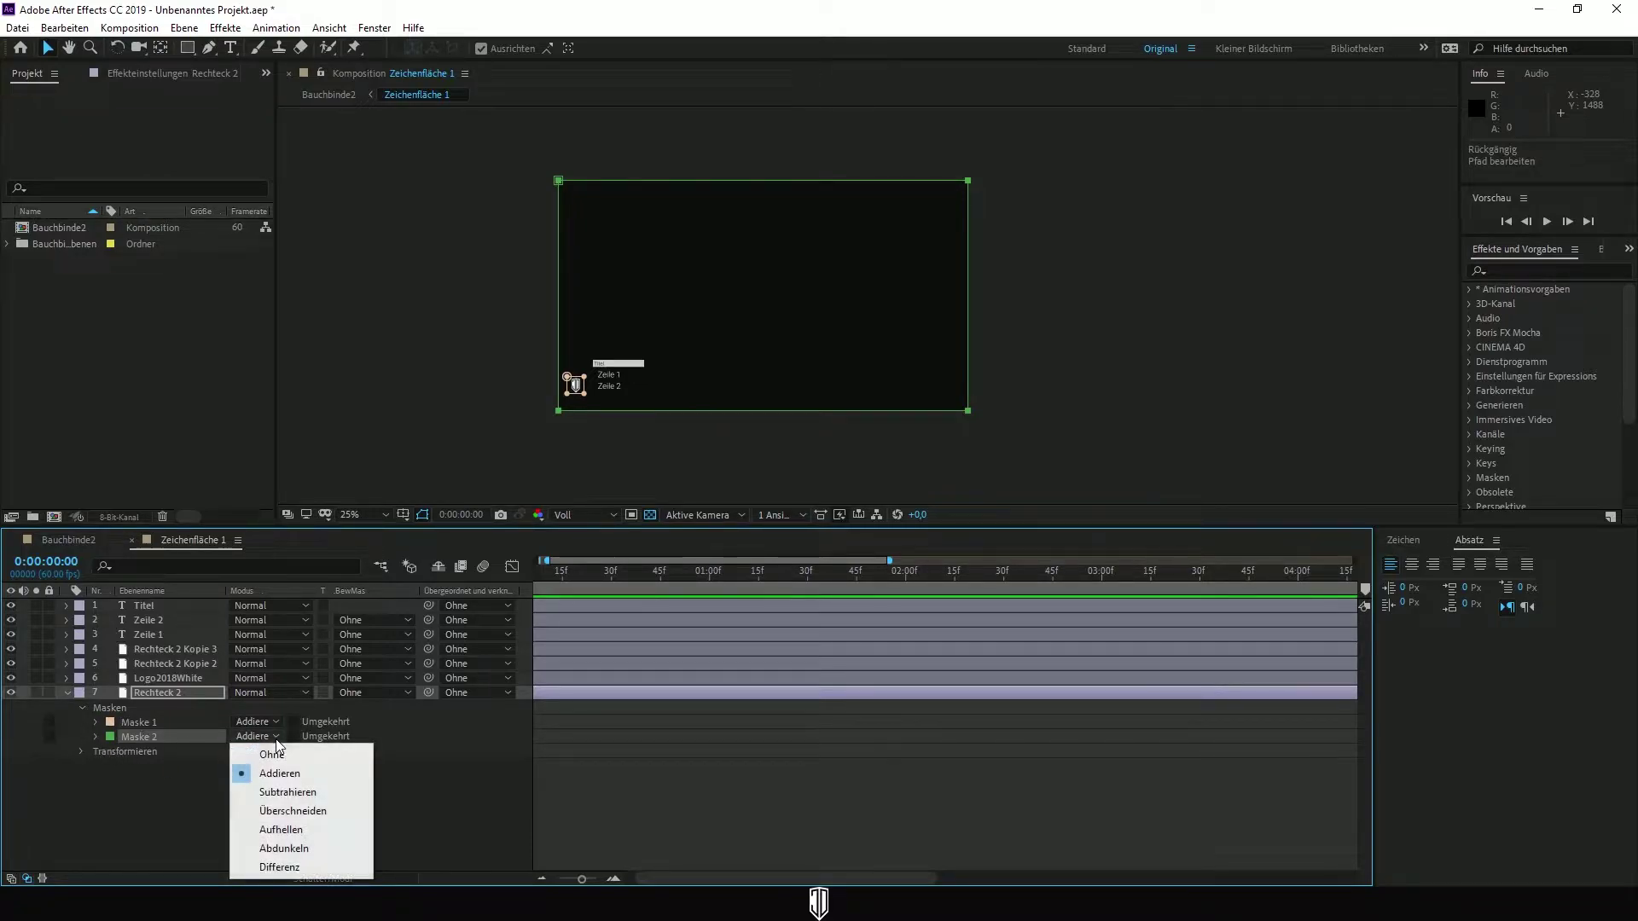
pyautogui.click(311, 811)
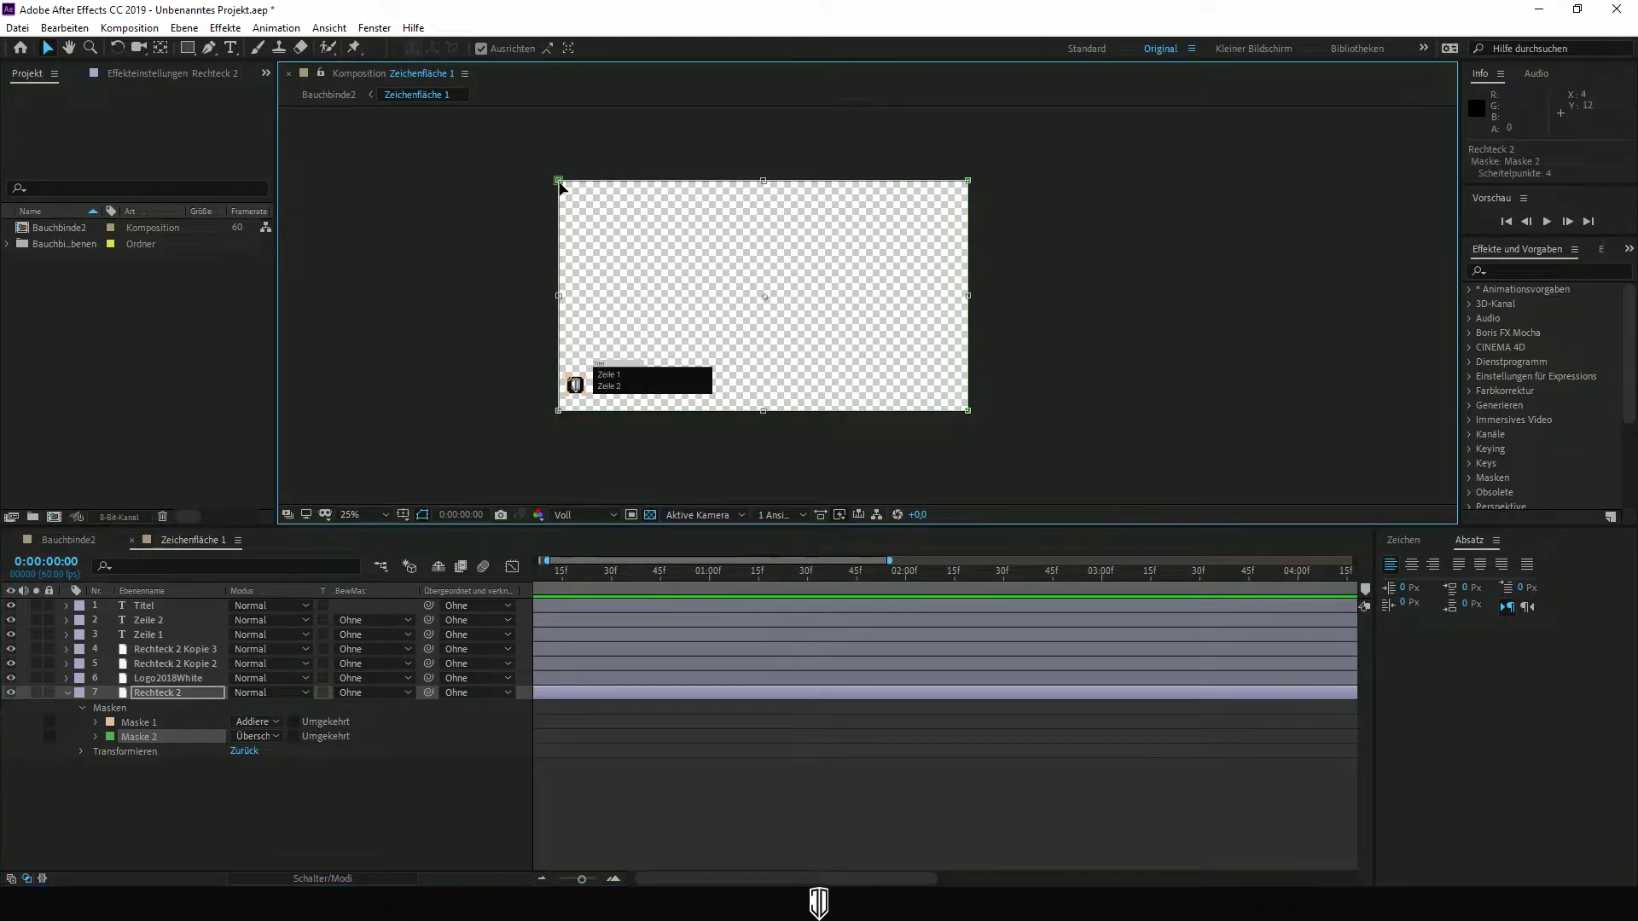
pyautogui.doubleClick(558, 181)
pyautogui.moveTo(559, 181); pyautogui.dragTo(544, 363)
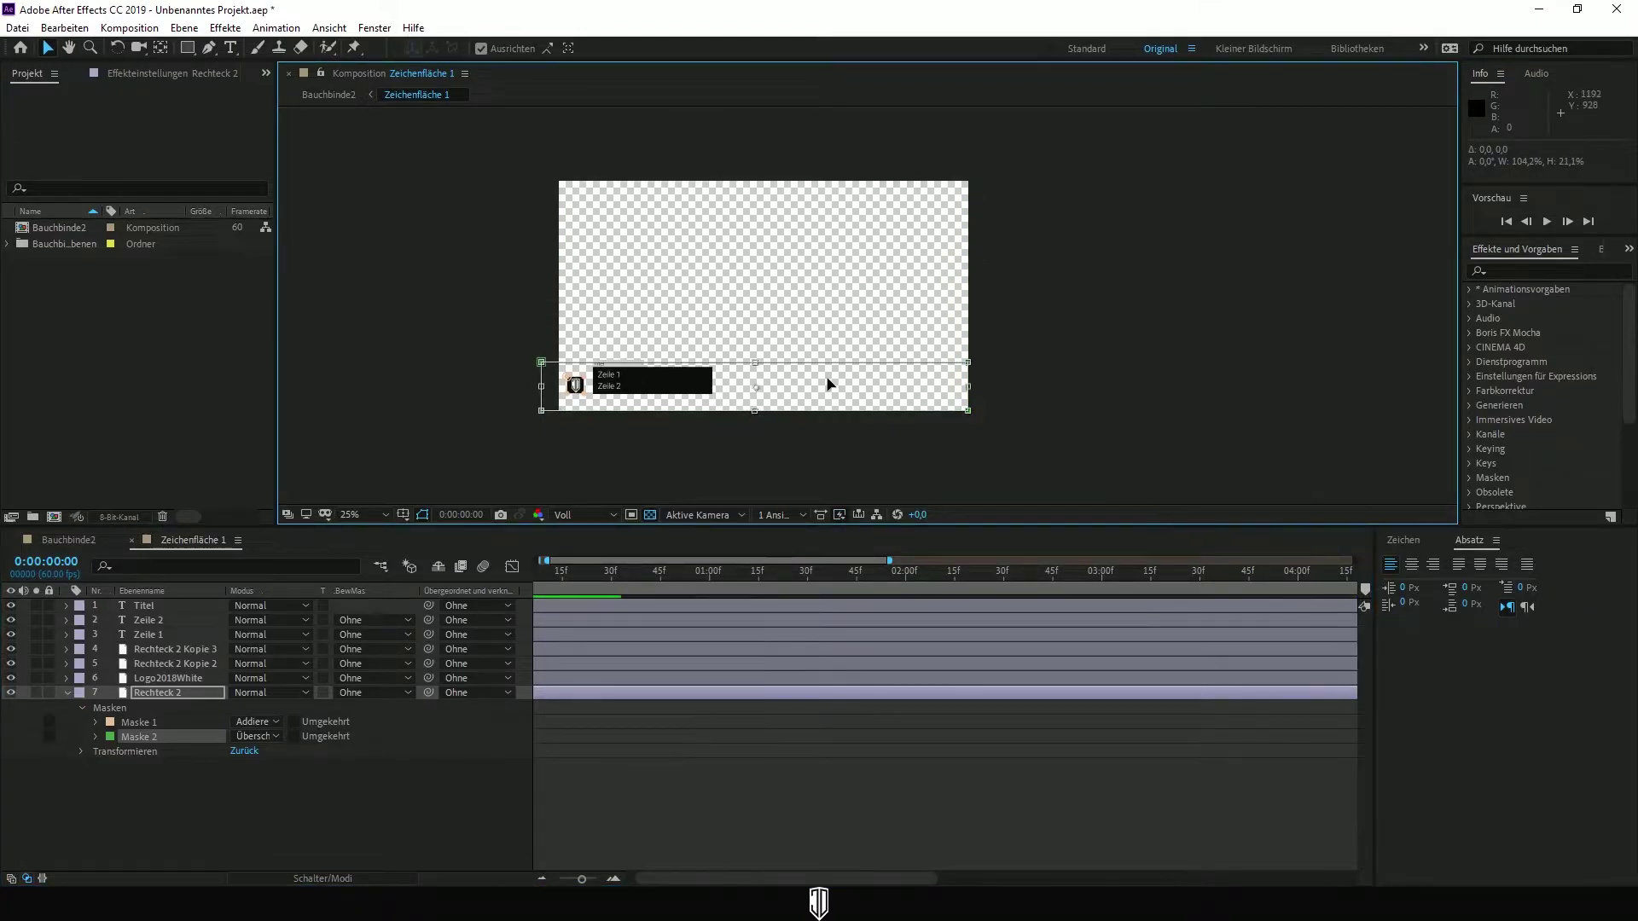
pyautogui.moveTo(967, 387)
pyautogui.mouseDown()
pyautogui.moveTo(755, 417)
pyautogui.moveTo(383, 775)
pyautogui.mouseUp()
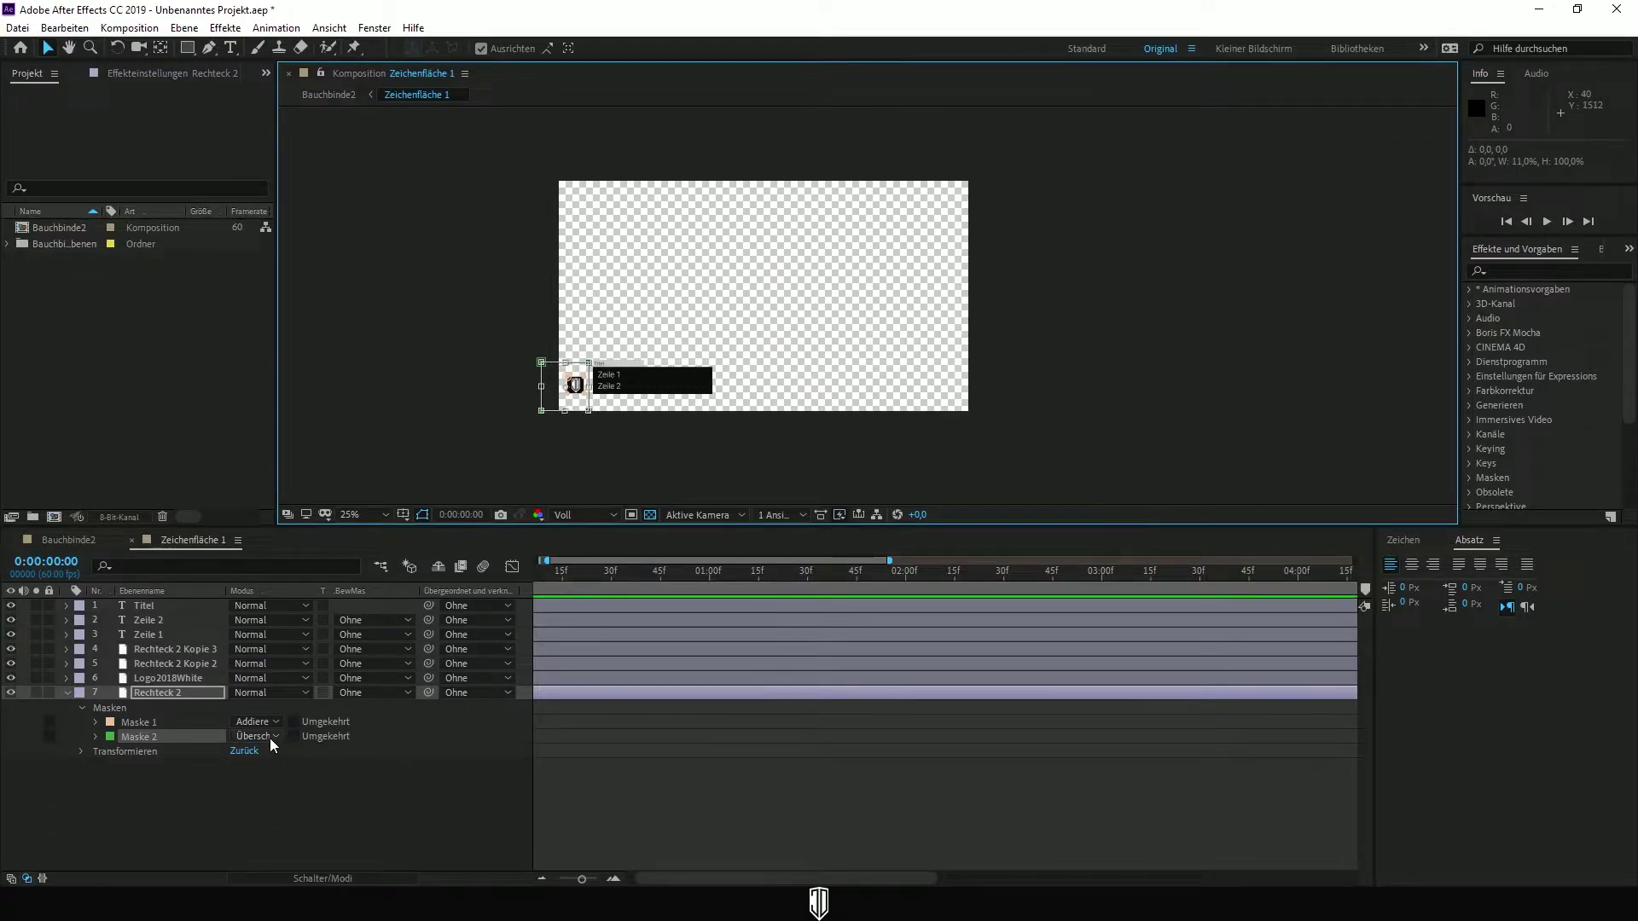
pyautogui.scroll(4, 558, 460)
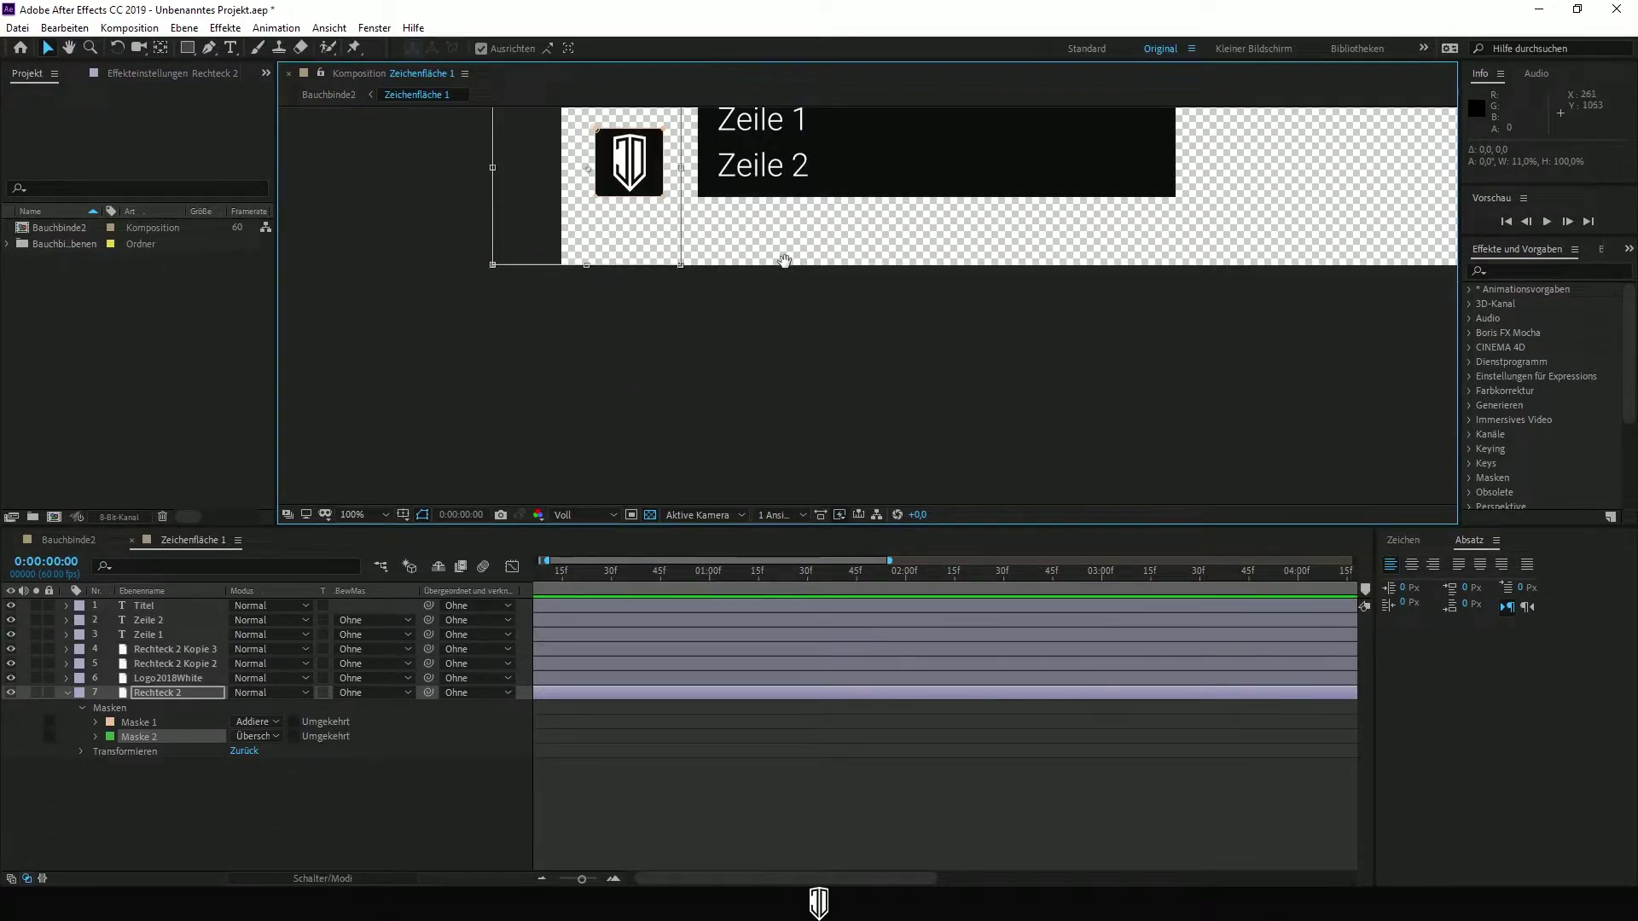
pyautogui.moveTo(783, 260); pyautogui.dragTo(790, 386)
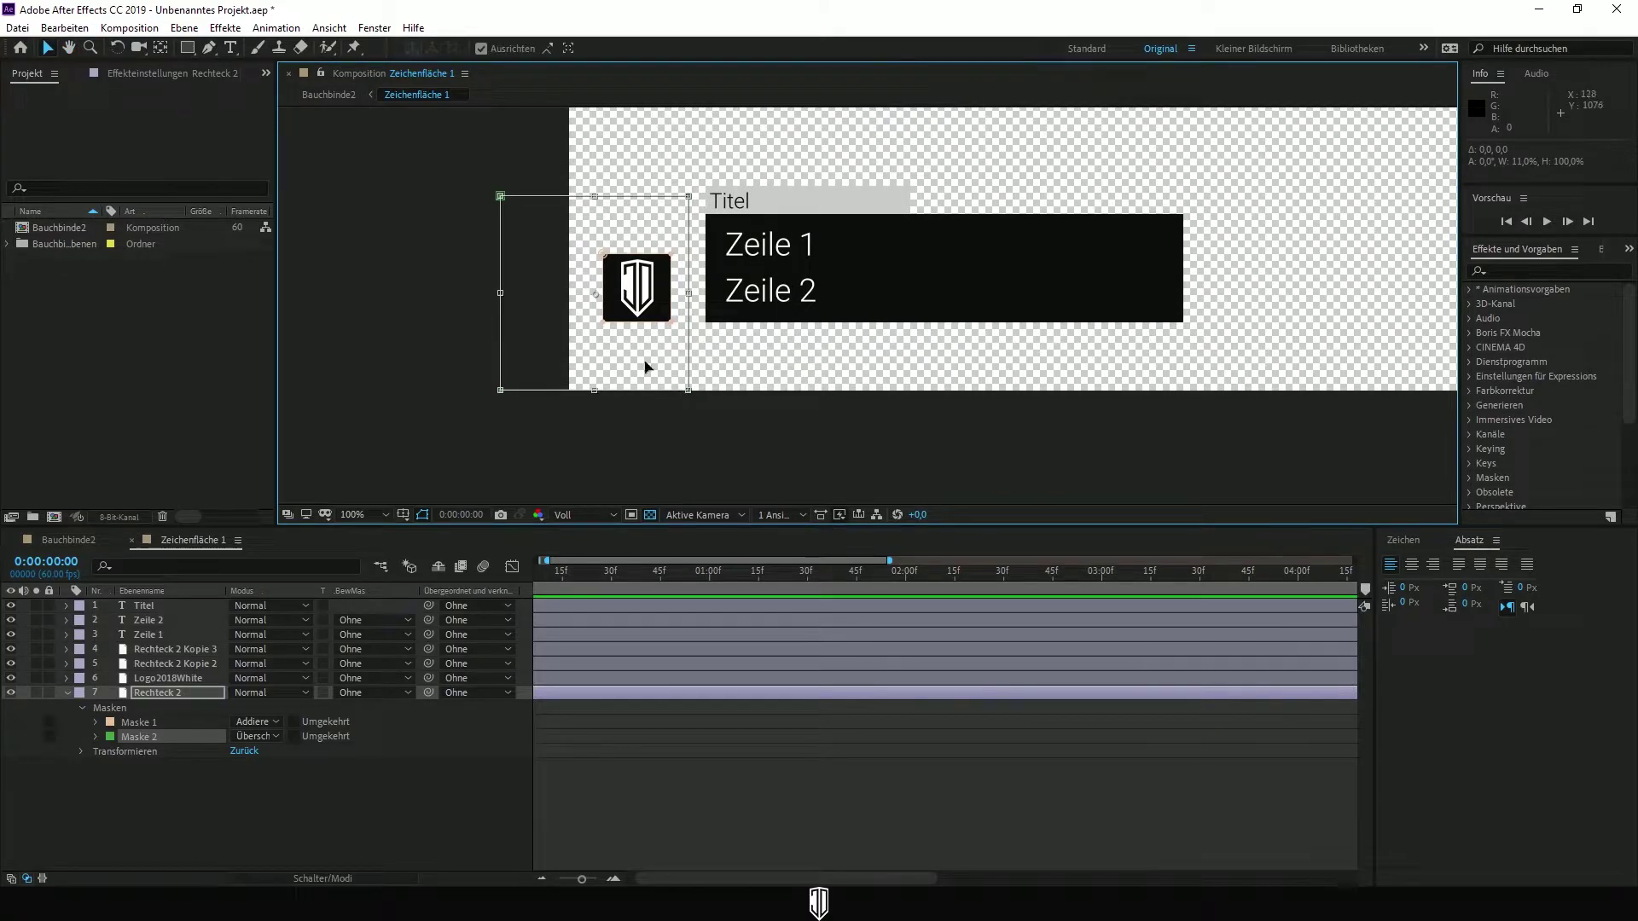
pyautogui.moveTo(500, 292); pyautogui.dragTo(592, 293)
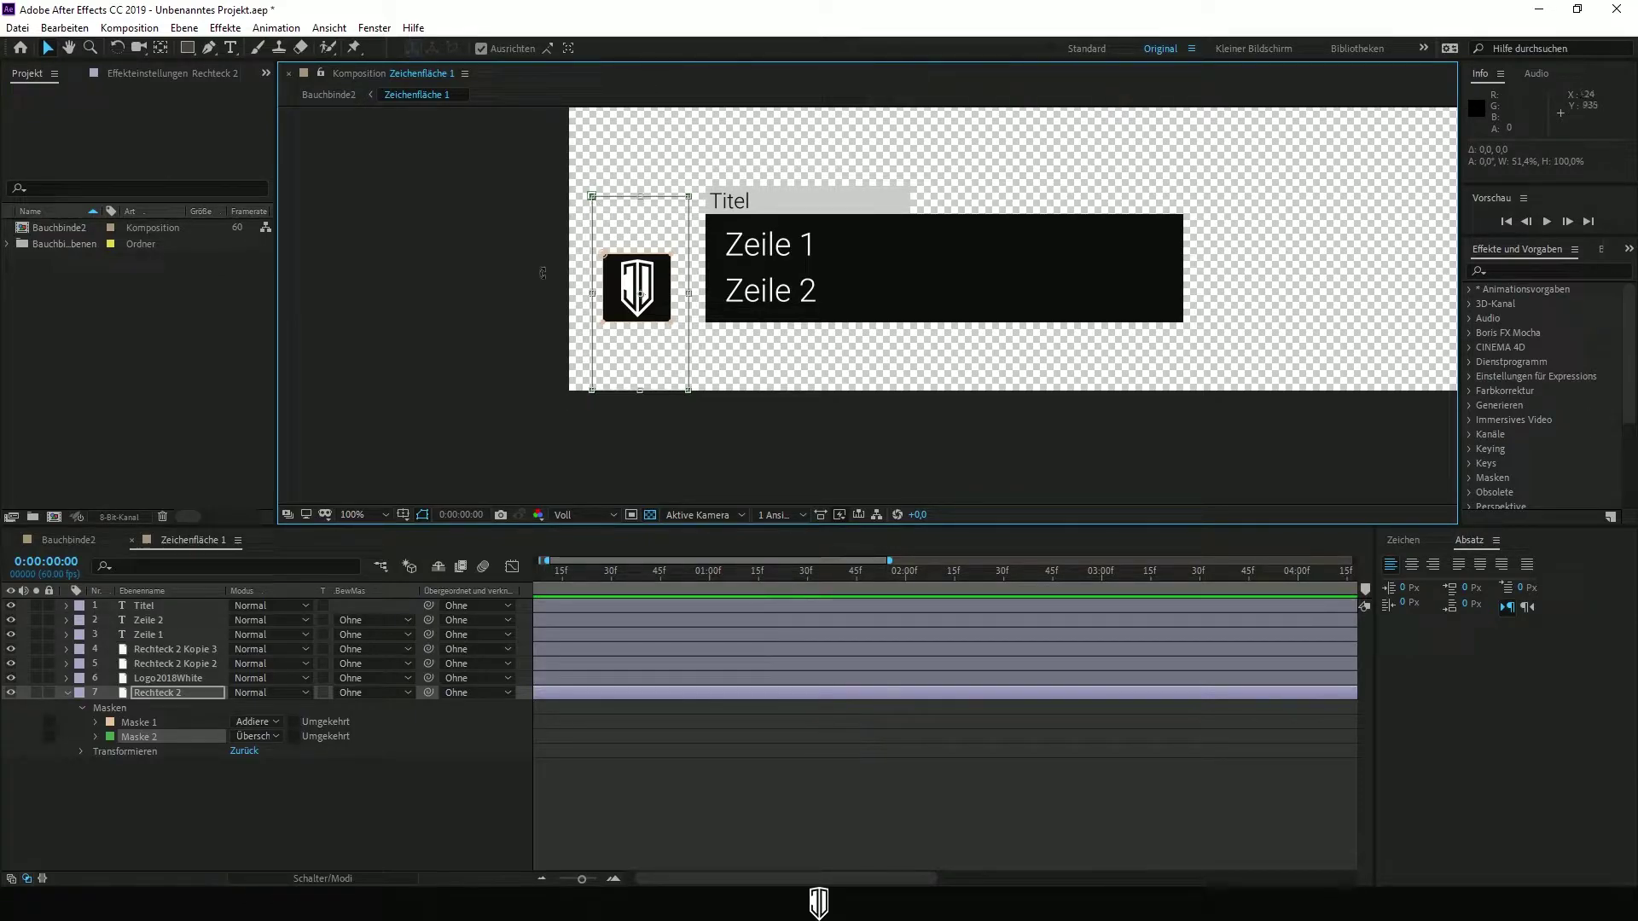
pyautogui.click(386, 723)
# Scale the rectangle's height down from top and bottom to fit the logo
pyautogui.click(136, 738)
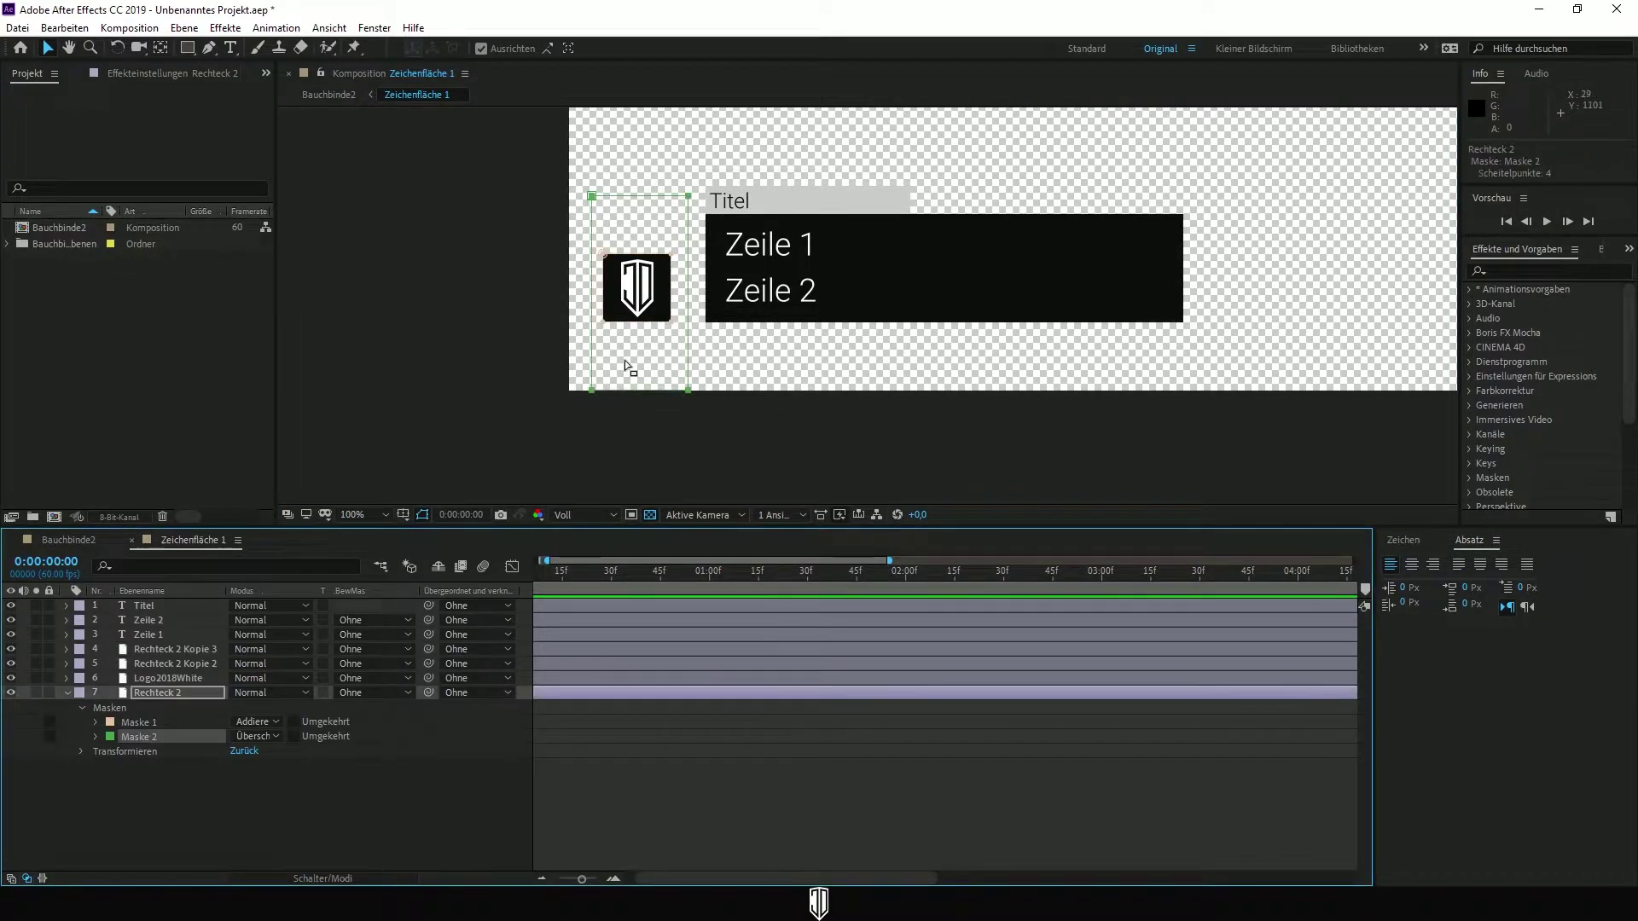
pyautogui.click(594, 199)
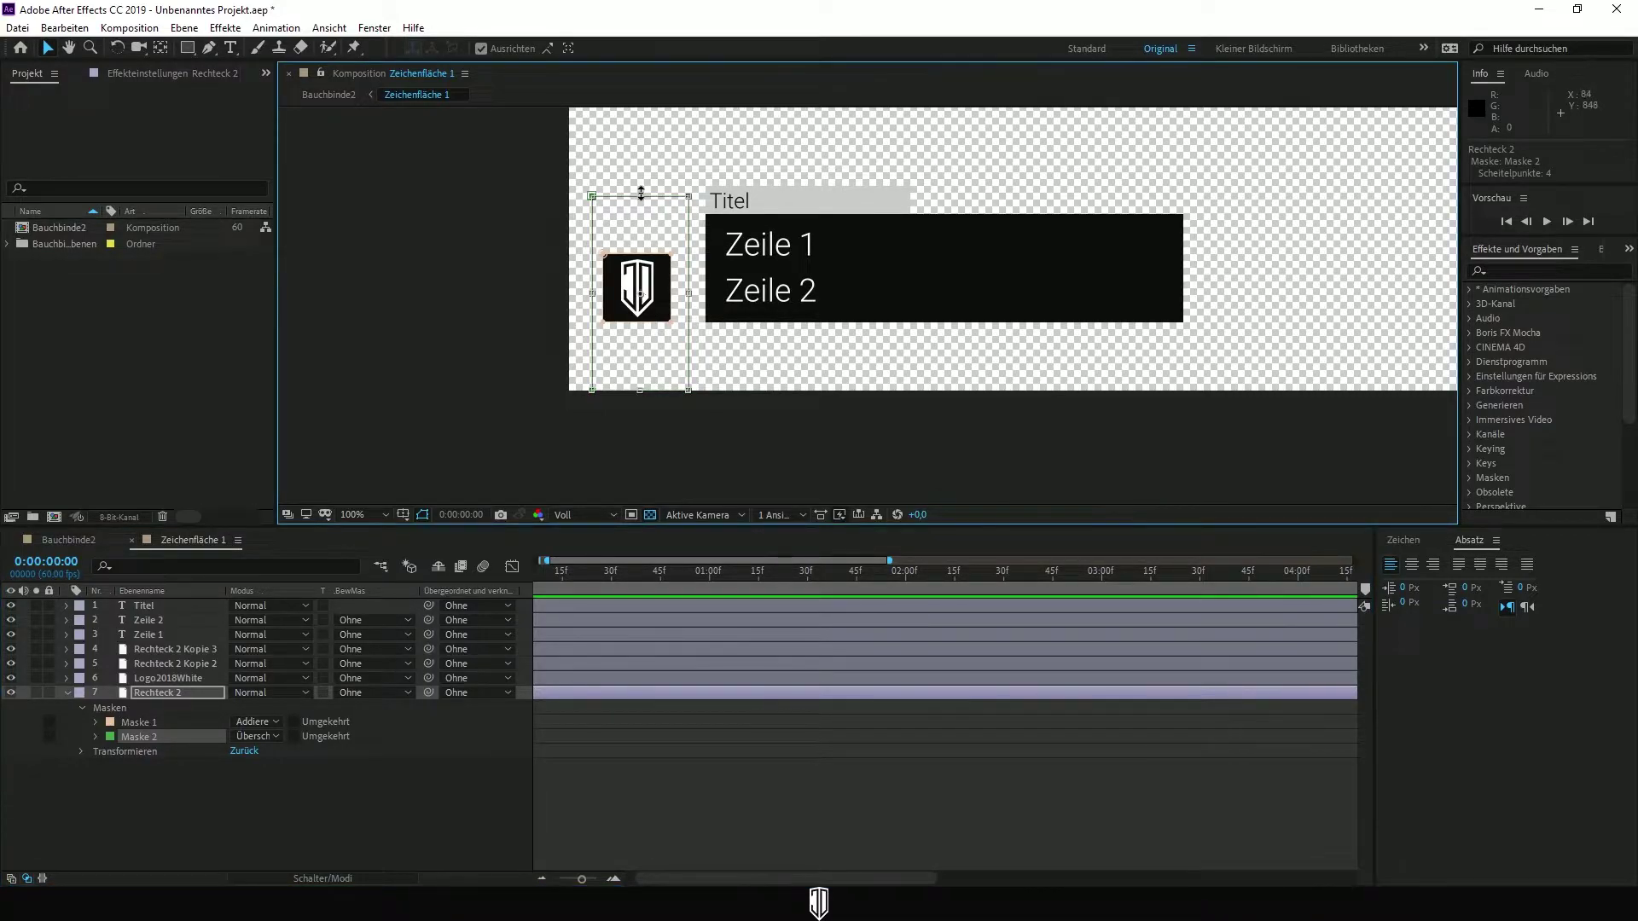
pyautogui.moveTo(640, 196); pyautogui.dragTo(646, 252)
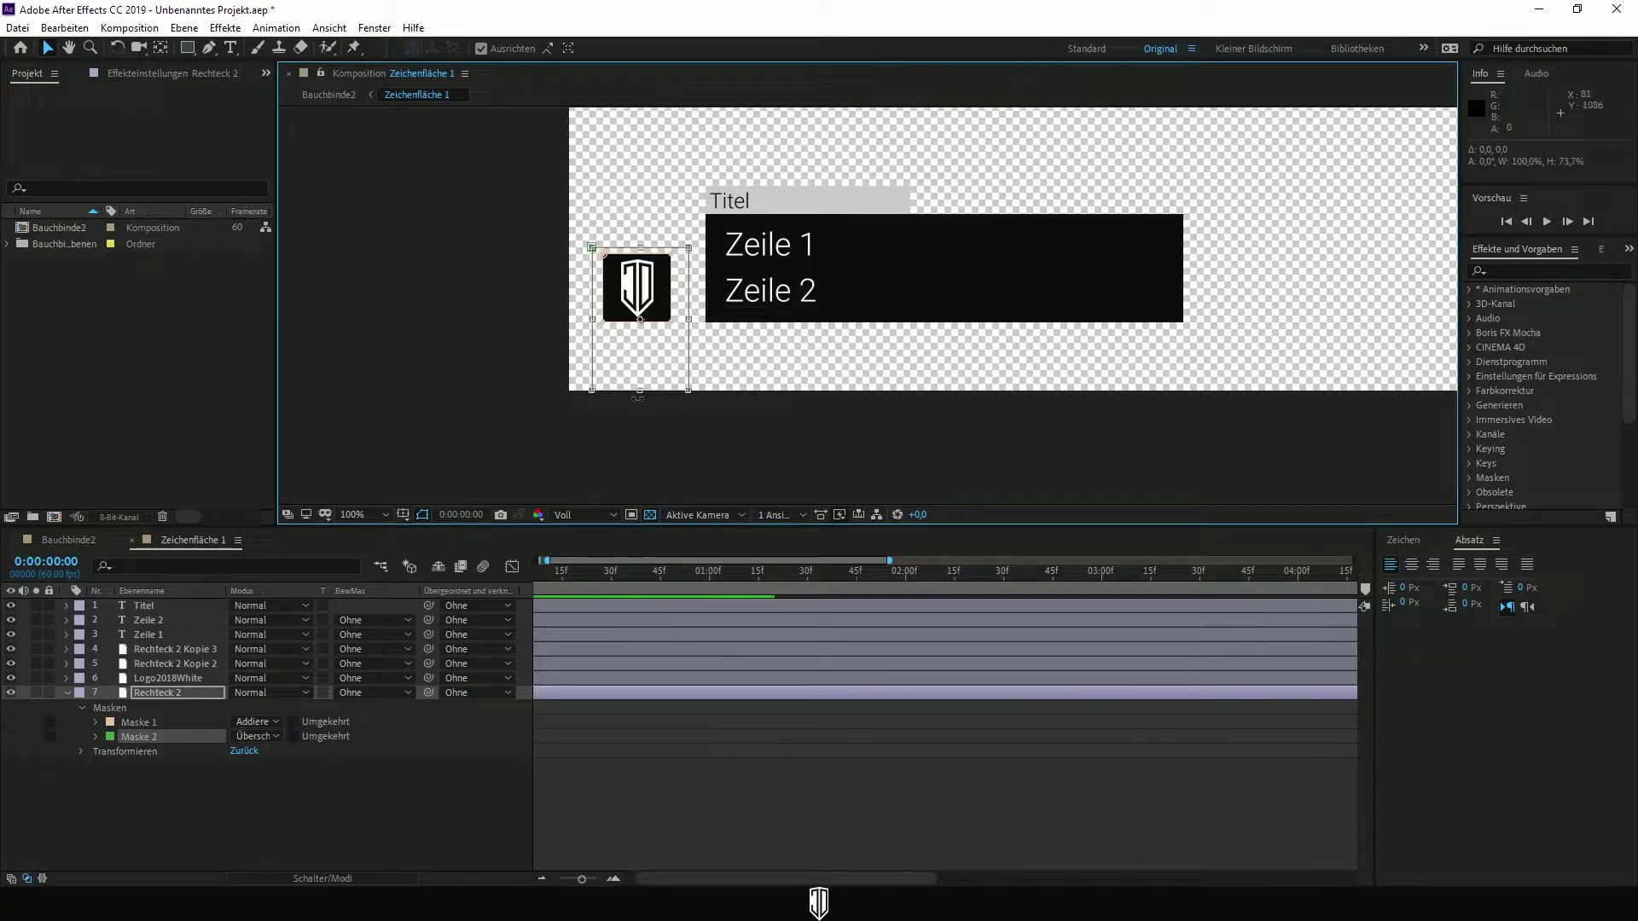
pyautogui.moveTo(639, 391)
pyautogui.mouseDown()
pyautogui.moveTo(675, 289)
pyautogui.moveTo(598, 290)
pyautogui.mouseUp()
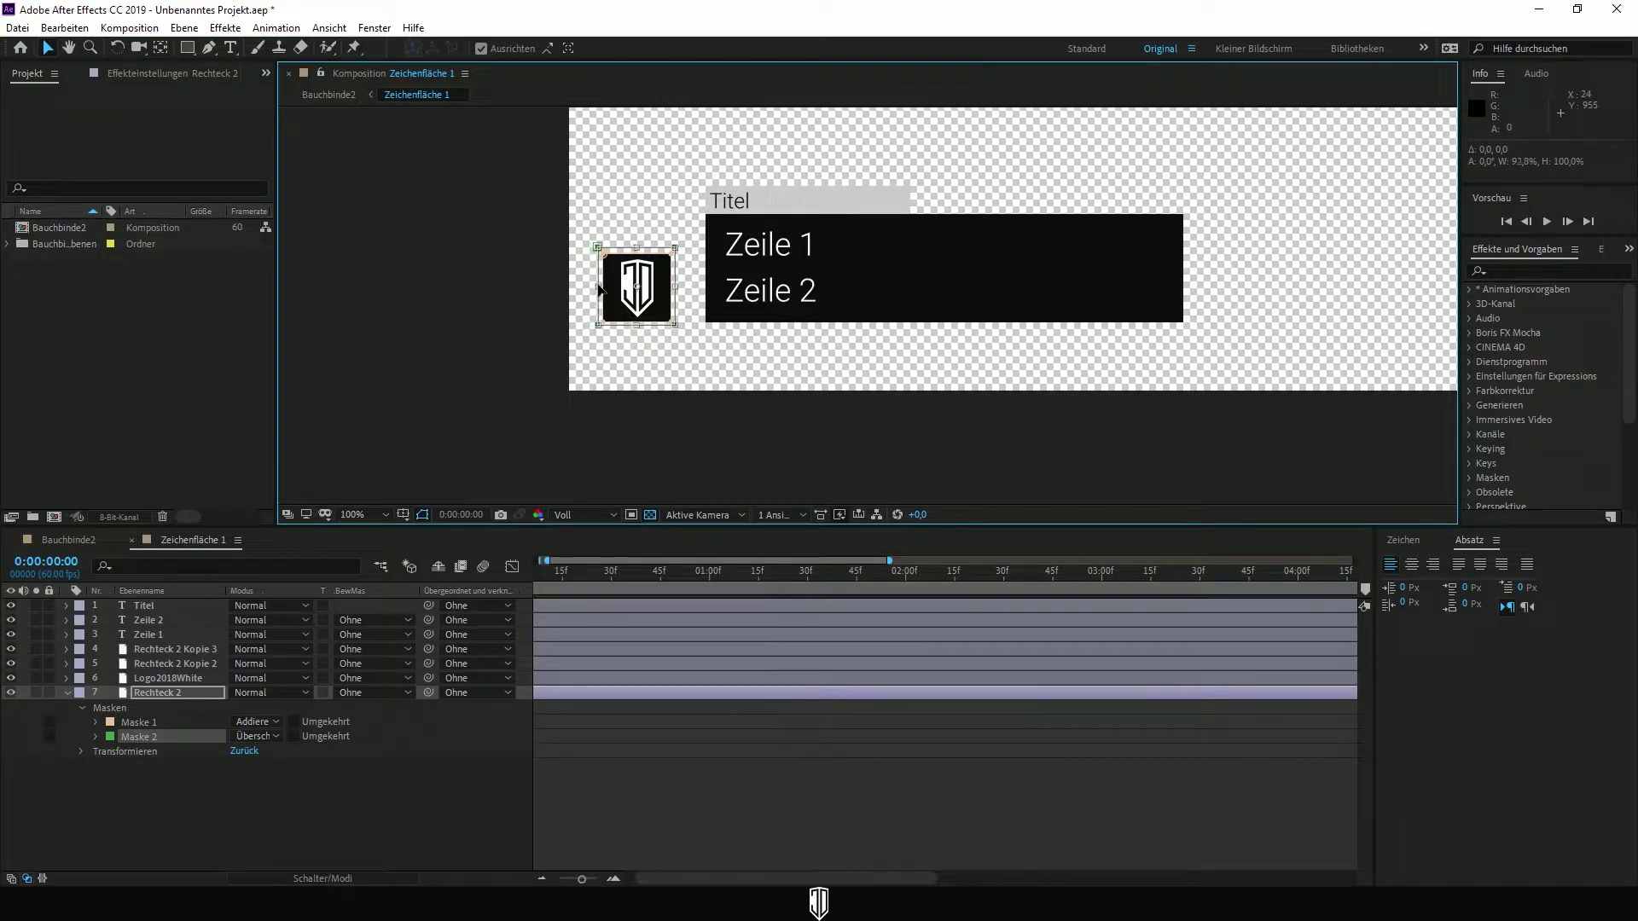
# Set a Maskenpfad keyframe for Maske 2 at 0:00:00:30
pyautogui.press('-')
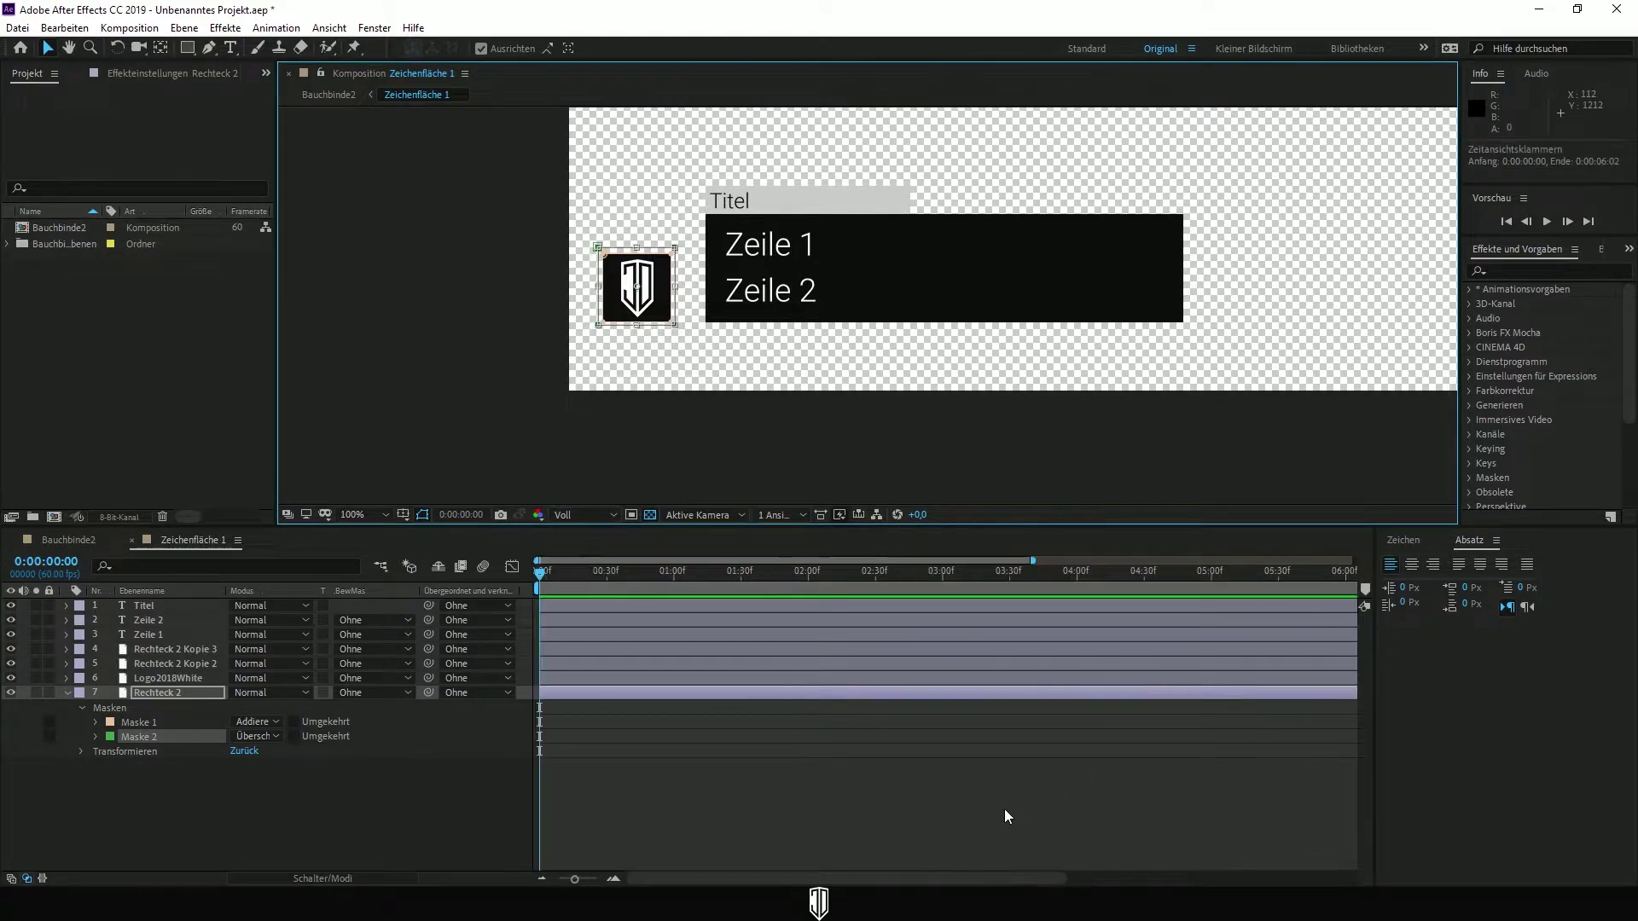
pyautogui.press('-')
pyautogui.press('-')
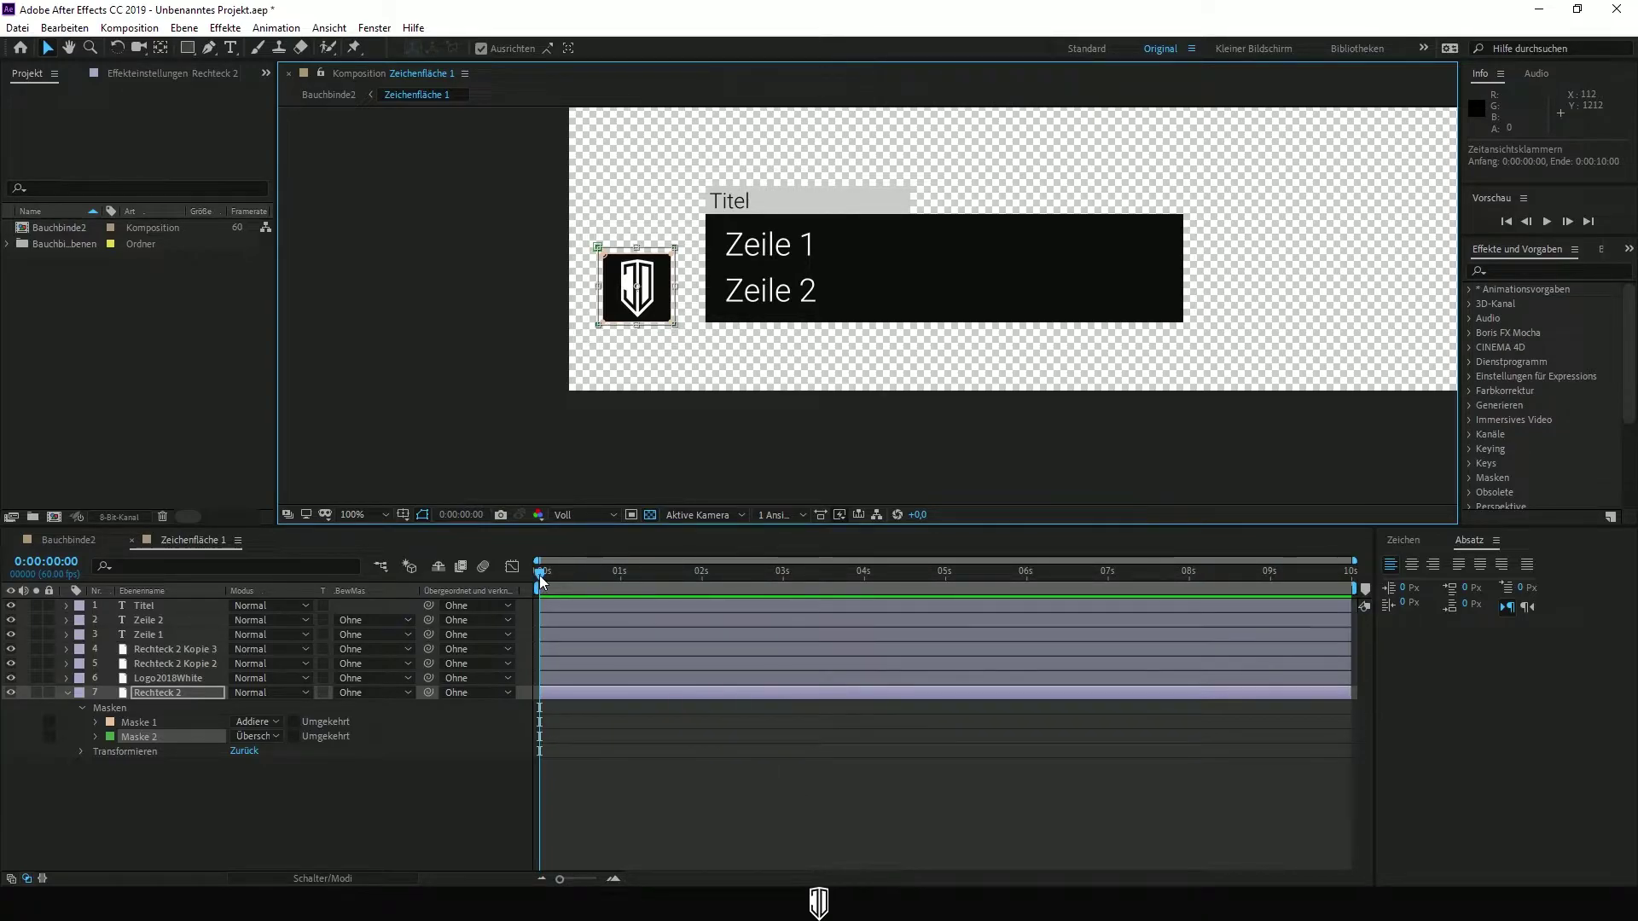
pyautogui.moveTo(539, 575); pyautogui.dragTo(585, 562)
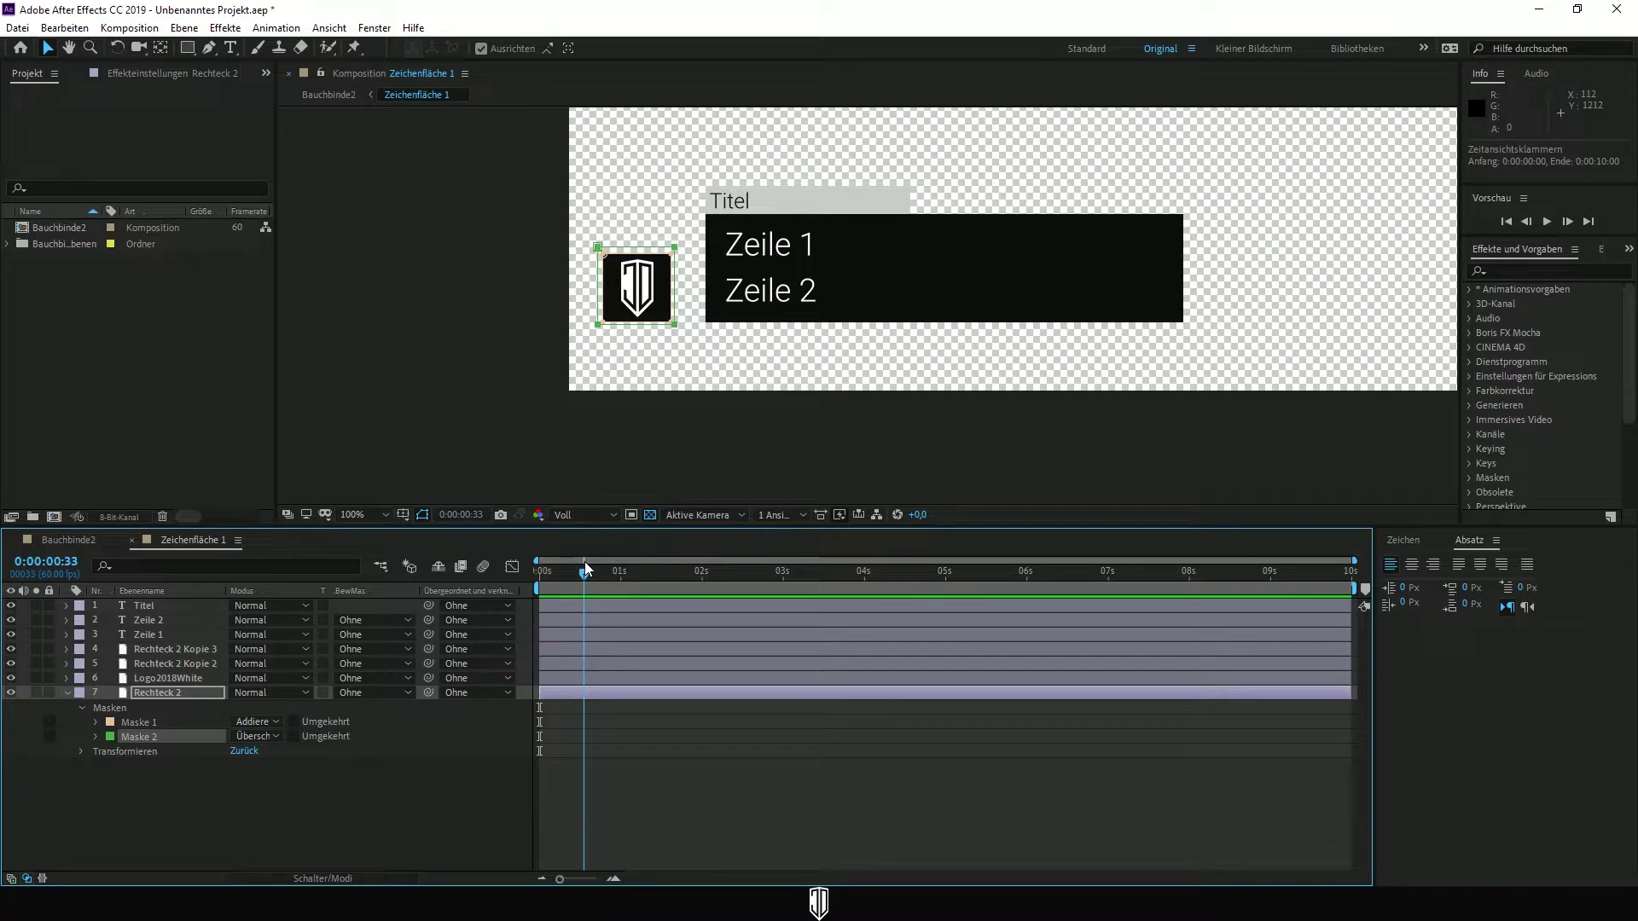
pyautogui.moveTo(586, 563)
pyautogui.mouseDown()
pyautogui.moveTo(621, 565)
pyautogui.moveTo(580, 570)
pyautogui.mouseUp()
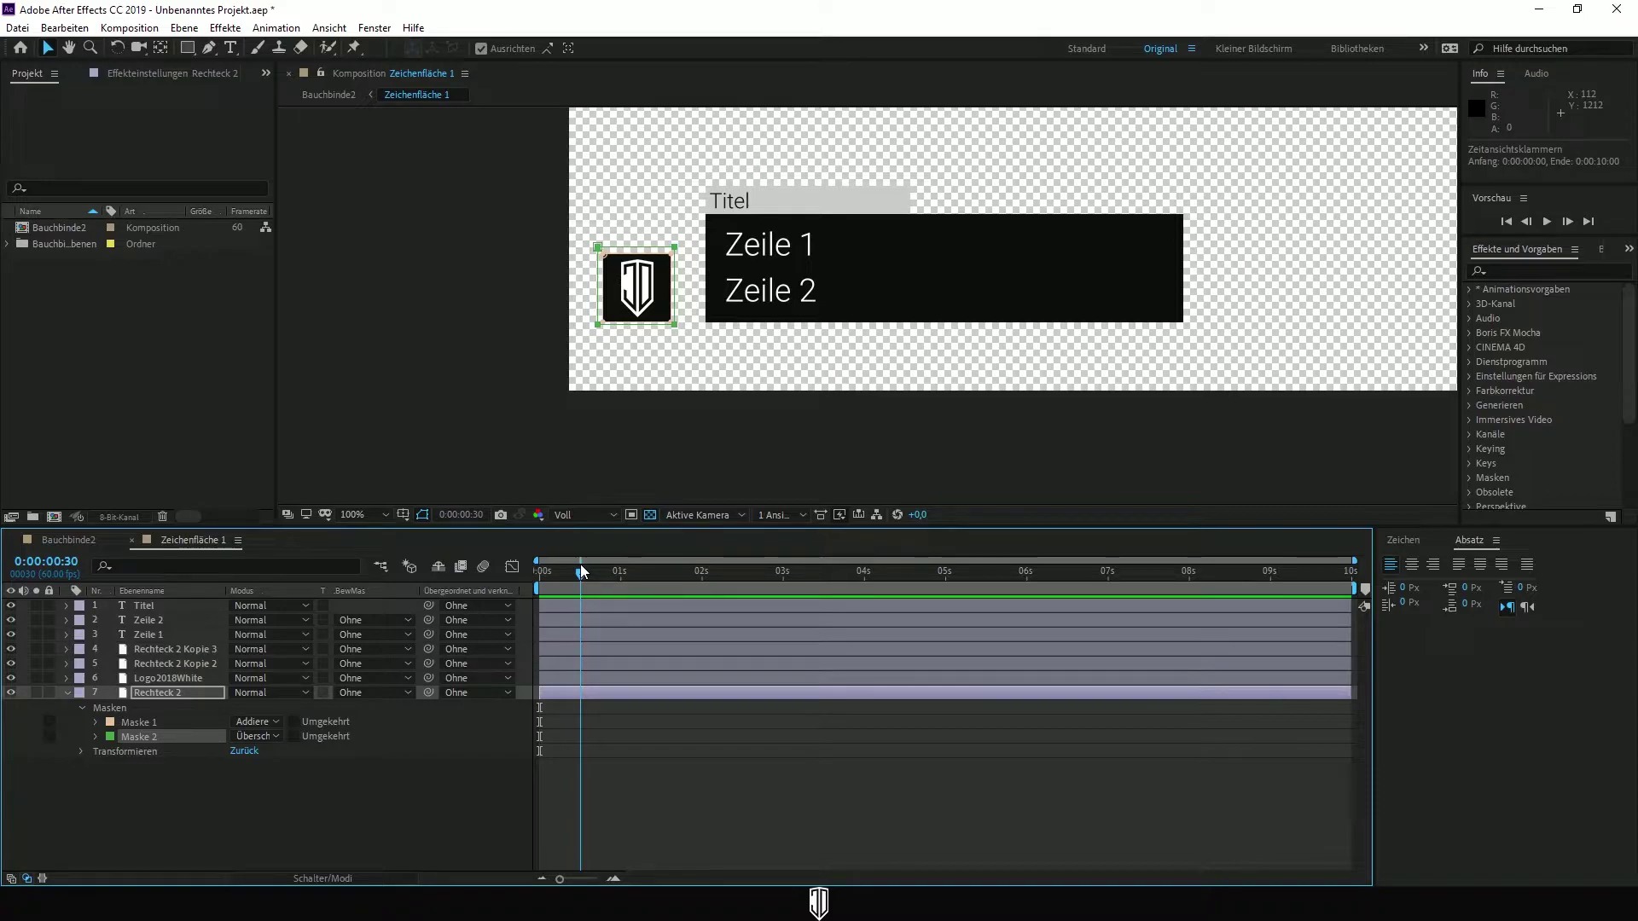
pyautogui.click(581, 573)
pyautogui.click(96, 737)
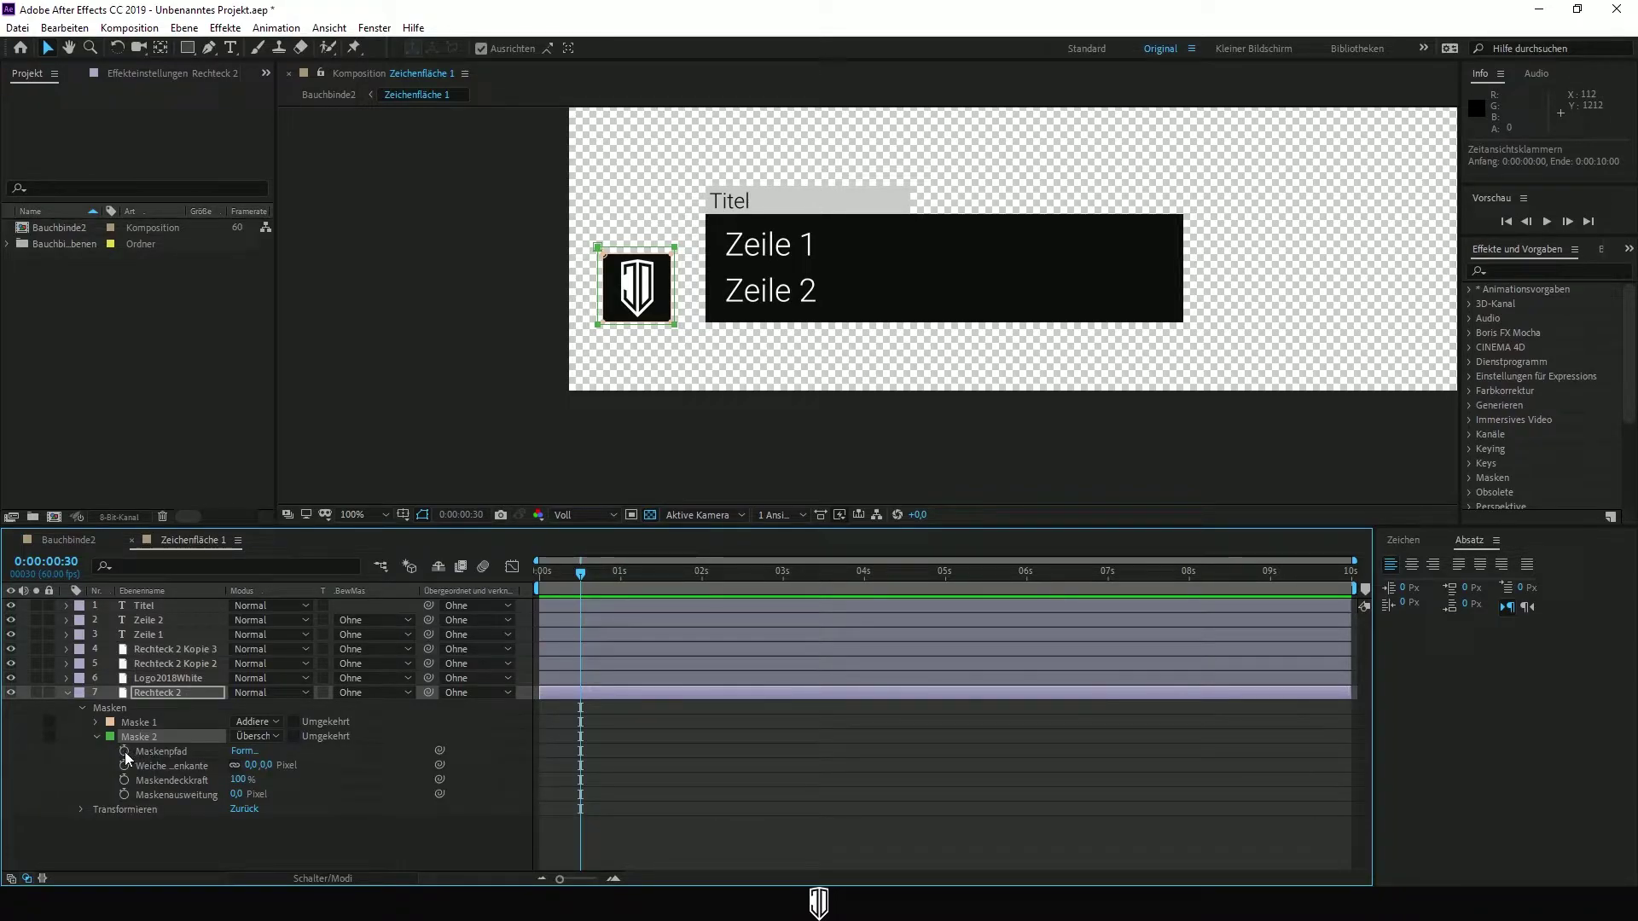
pyautogui.click(124, 752)
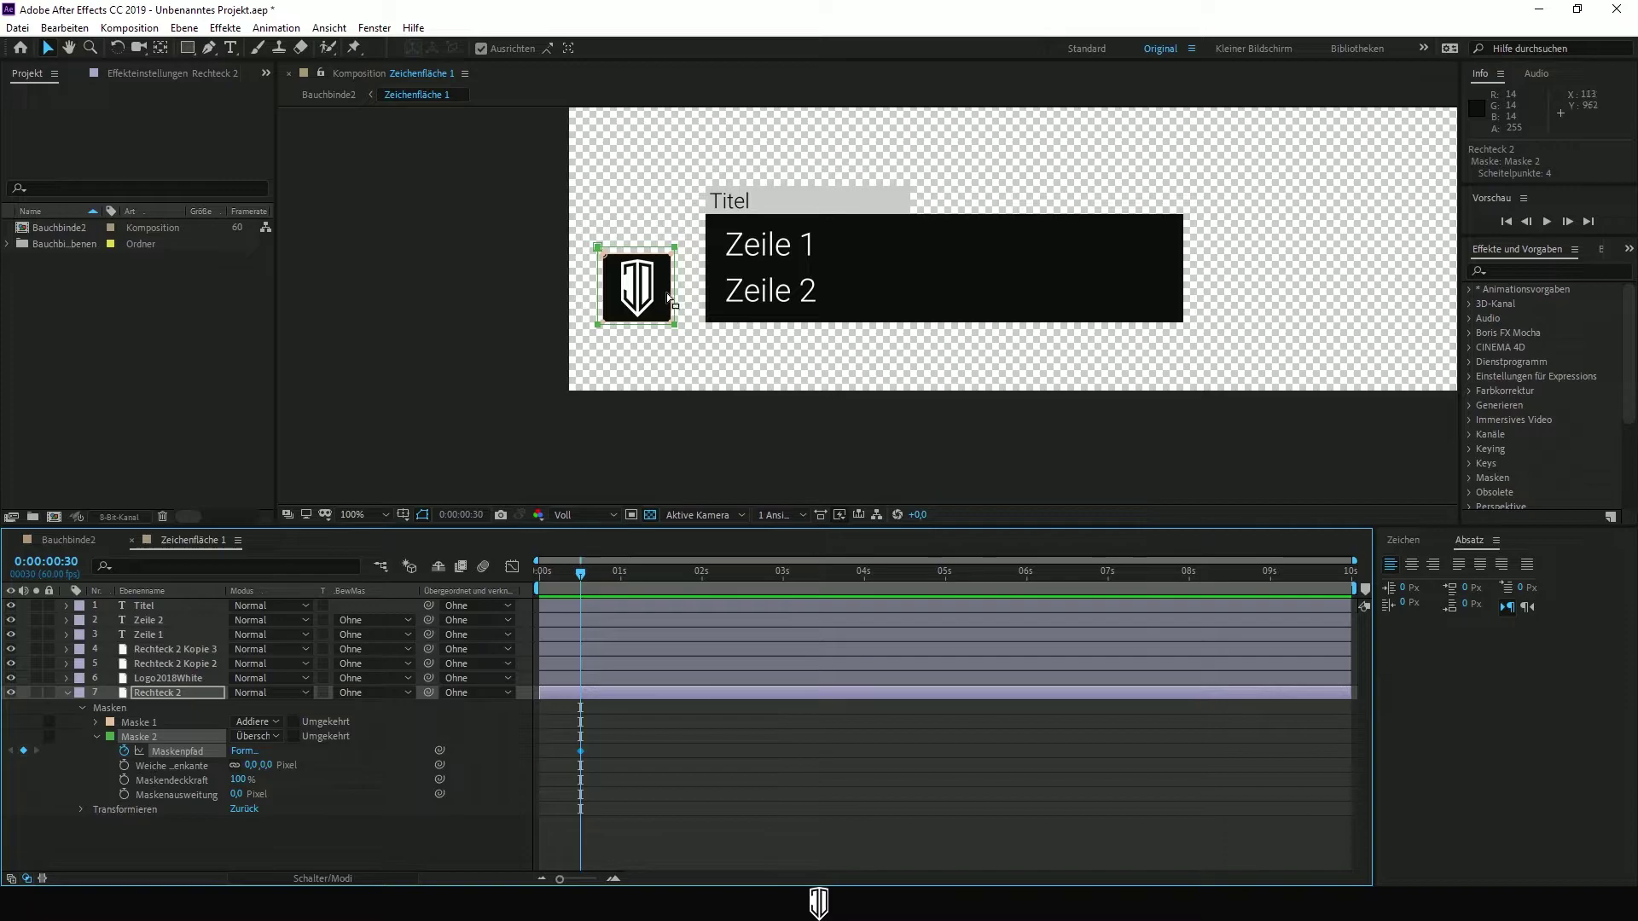
# Tighten Maske 2's top-left, bottom, right and left edges around the logo box
pyautogui.scroll(4, 667, 293)
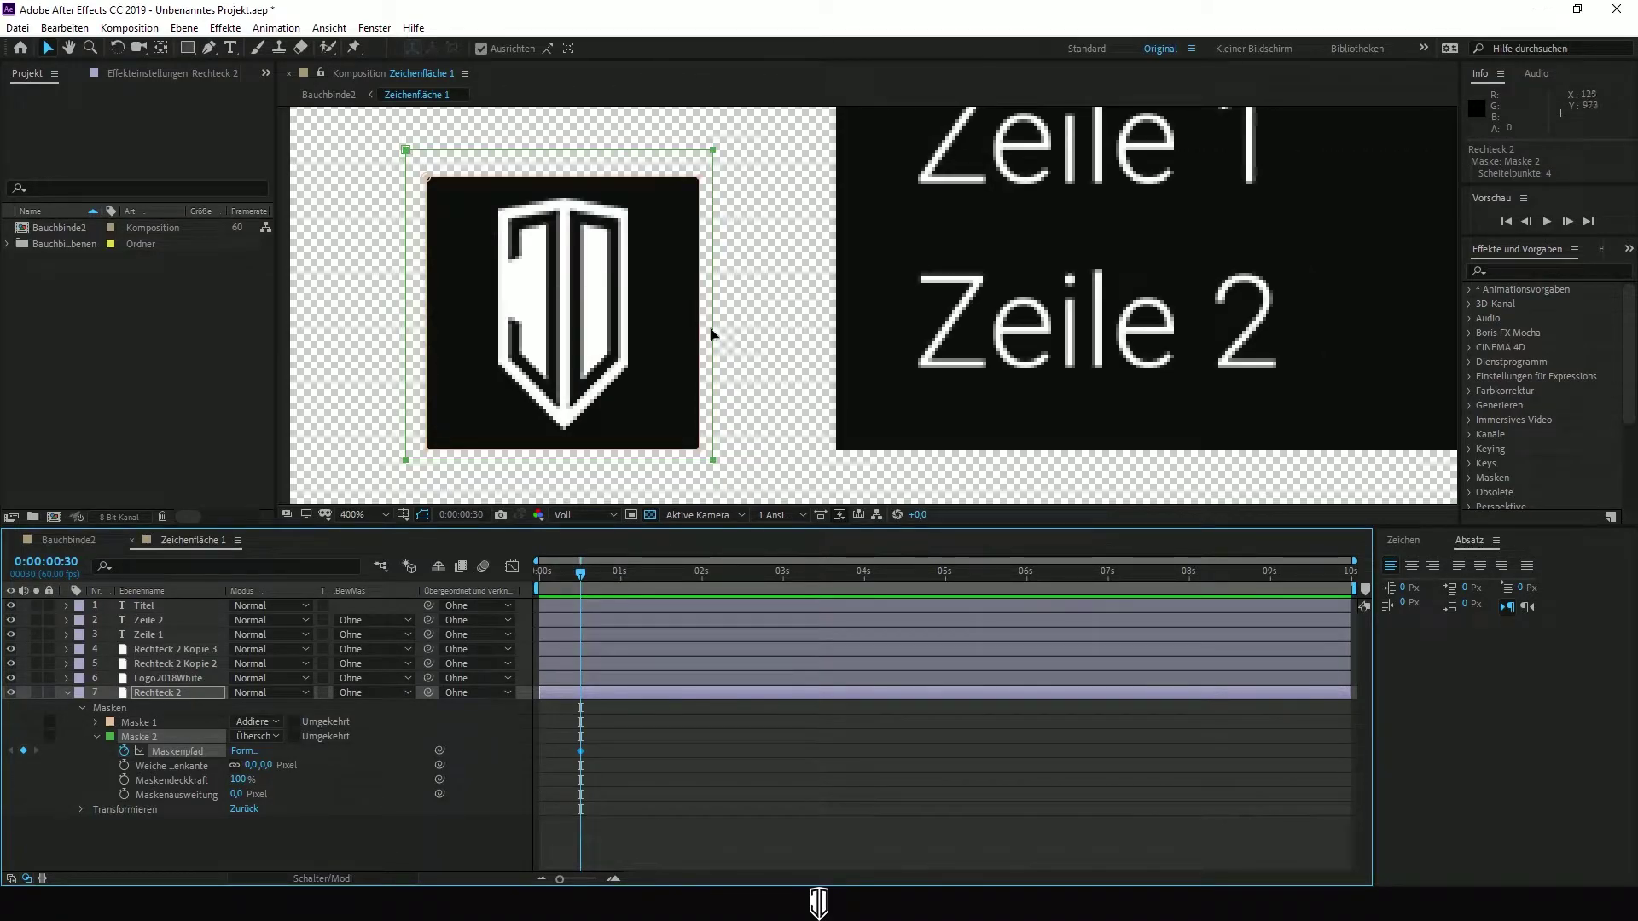
pyautogui.doubleClick(405, 150)
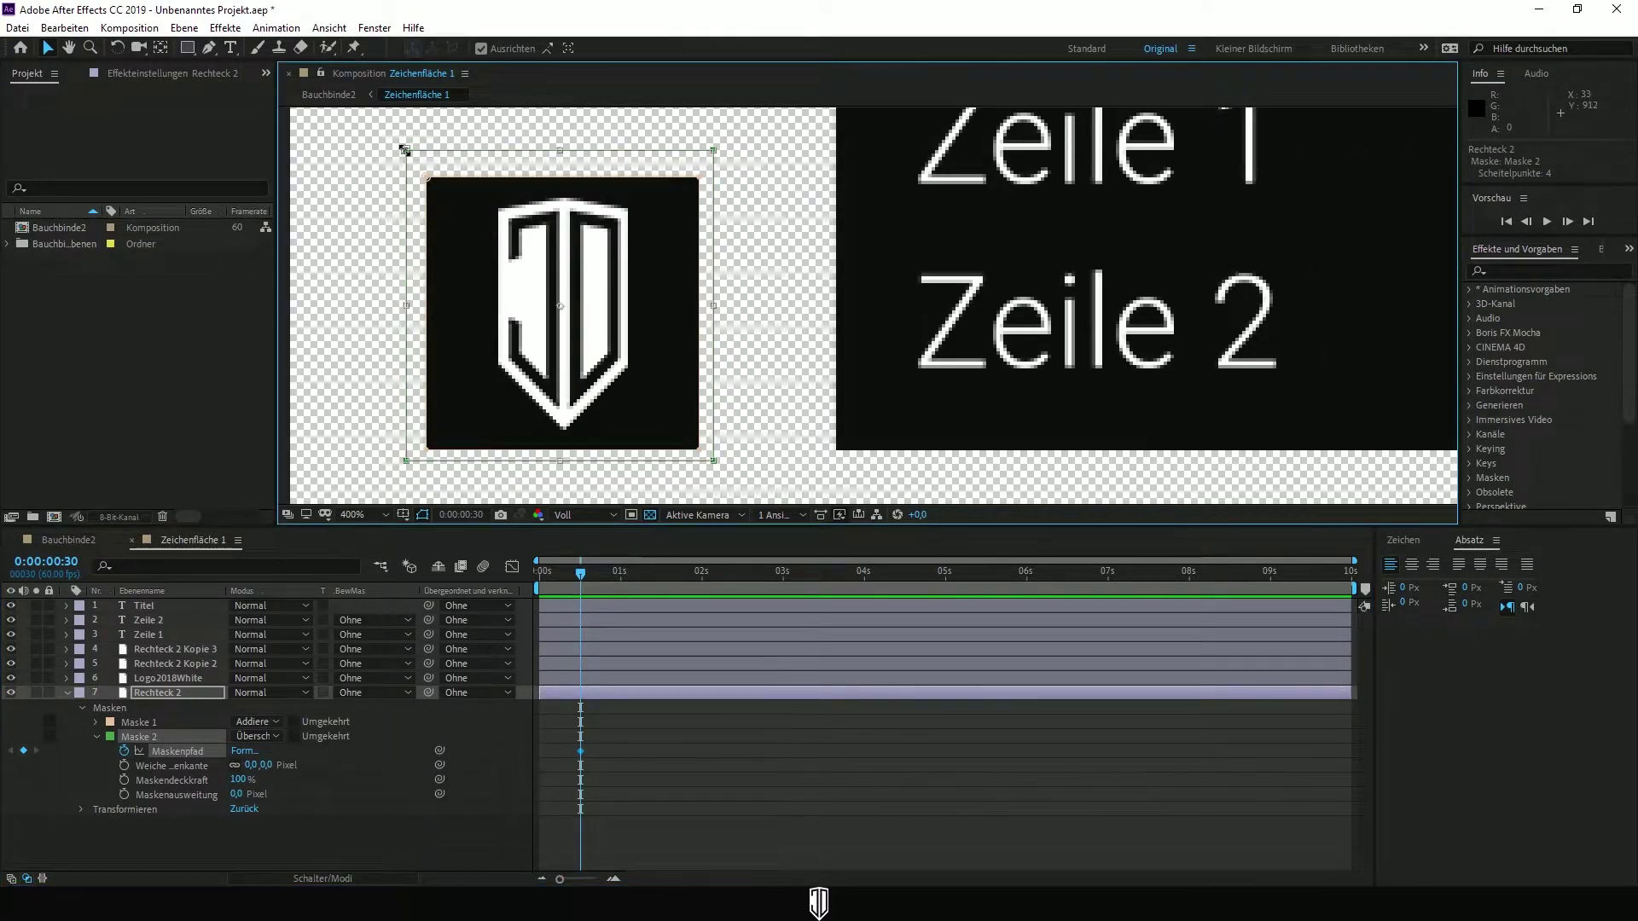
pyautogui.moveTo(405, 150); pyautogui.dragTo(418, 174)
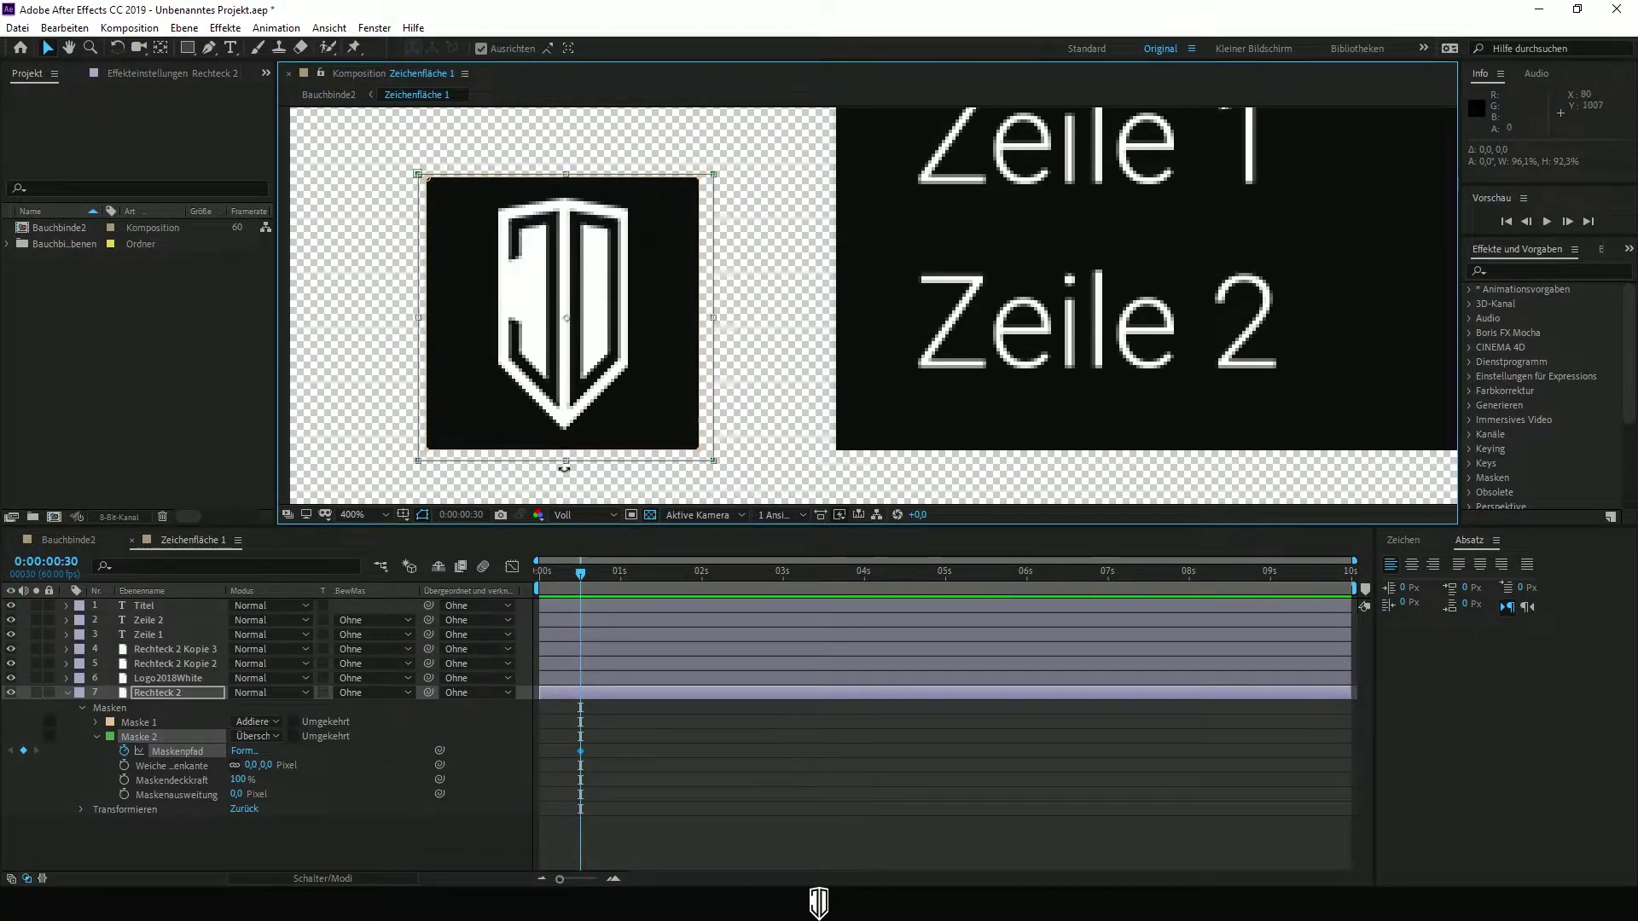
pyautogui.moveTo(566, 460); pyautogui.dragTo(566, 451)
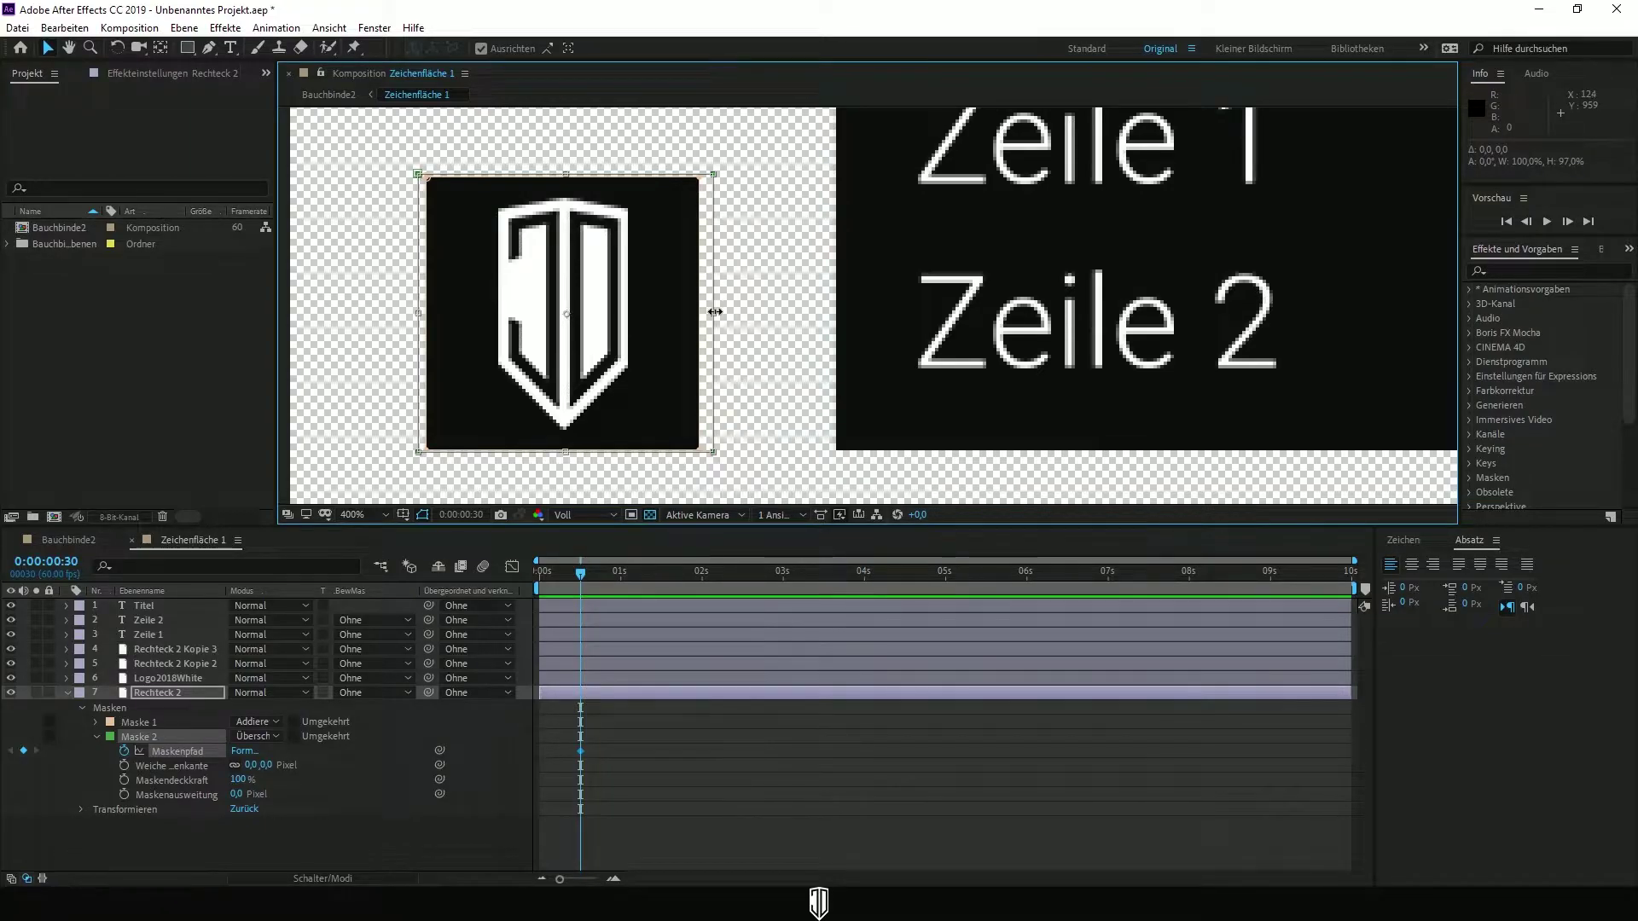
pyautogui.moveTo(719, 312); pyautogui.dragTo(707, 312)
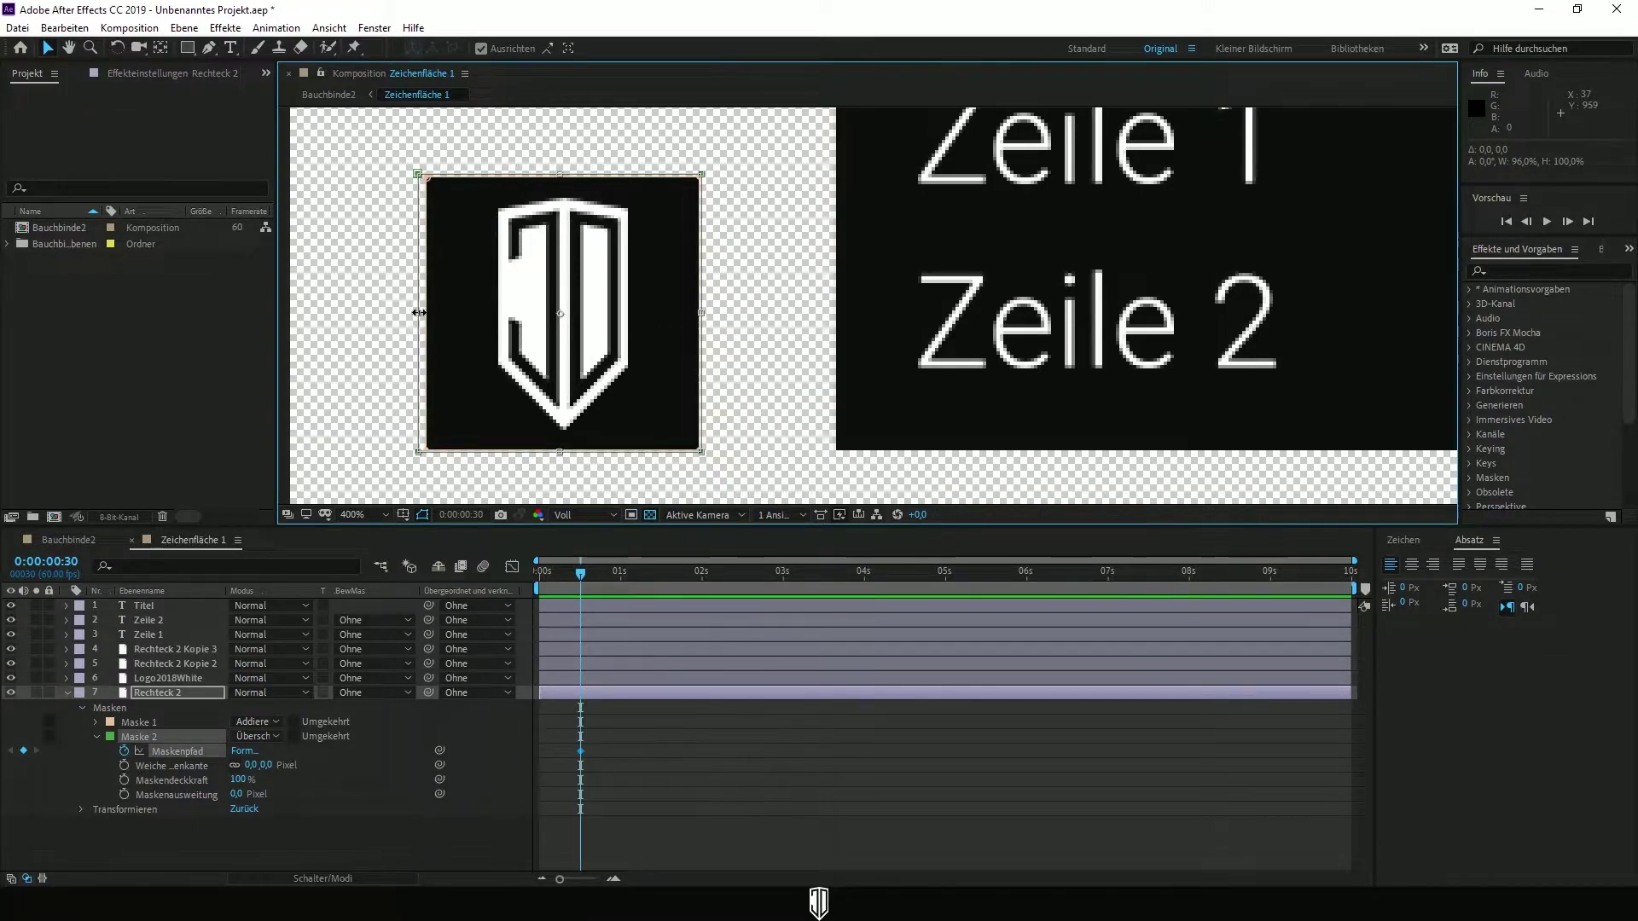
pyautogui.moveTo(418, 320); pyautogui.dragTo(424, 320)
pyautogui.scroll(-2, 774, 460)
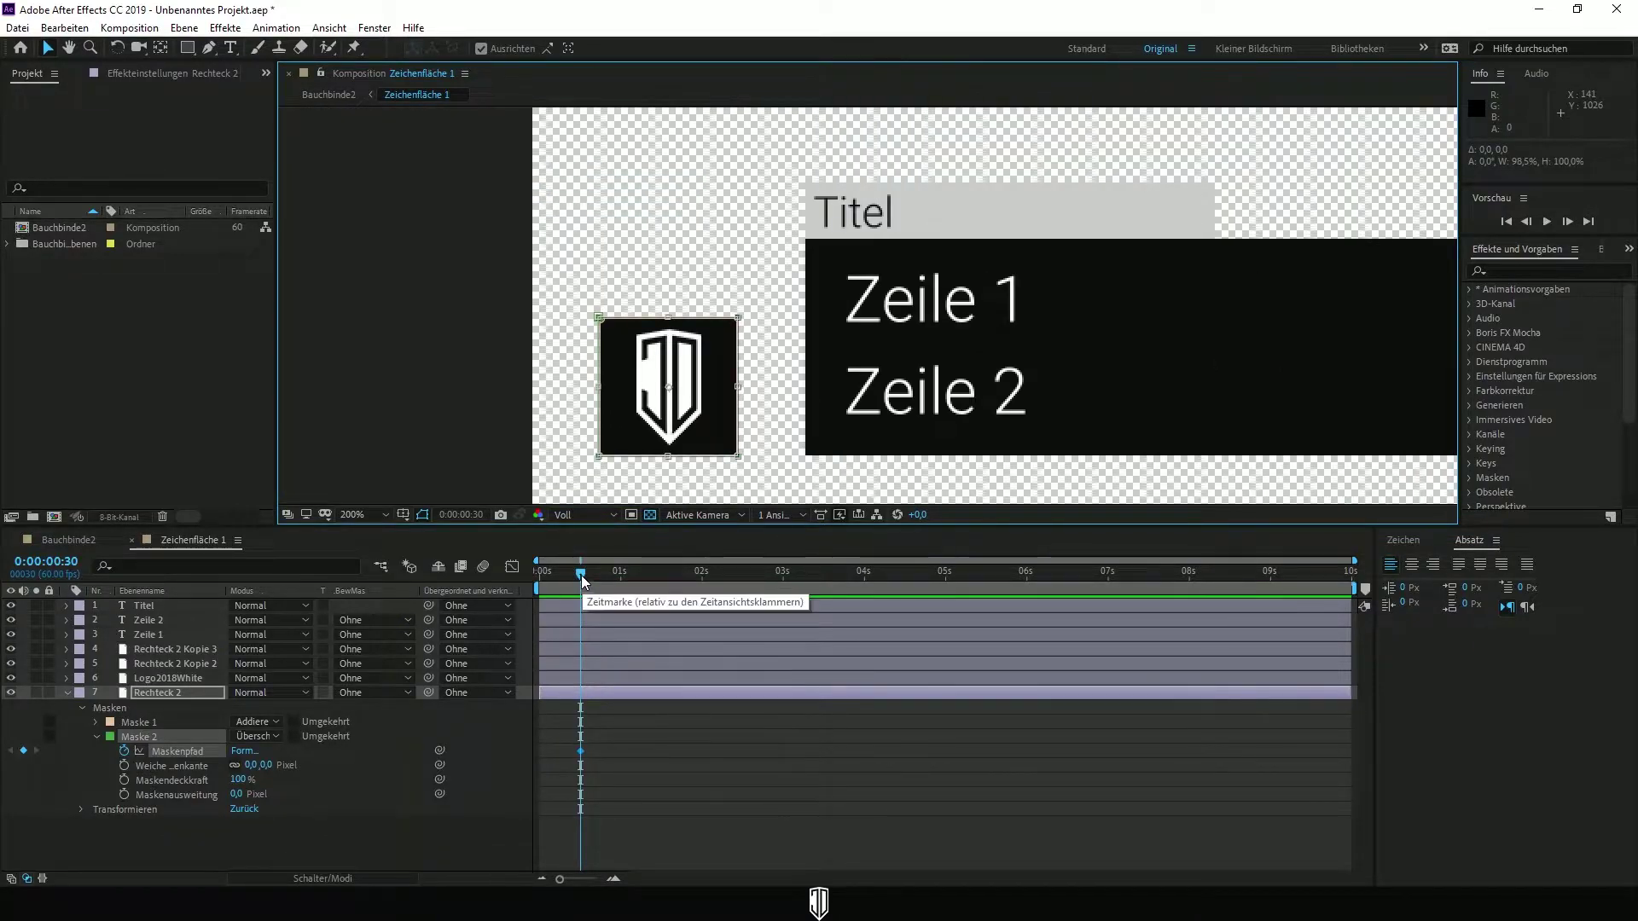
# At 0:00:00:00, add a Maskenpfad keyframe and slide Maske 2 down below the logo
pyautogui.moveTo(581, 575); pyautogui.dragTo(525, 586)
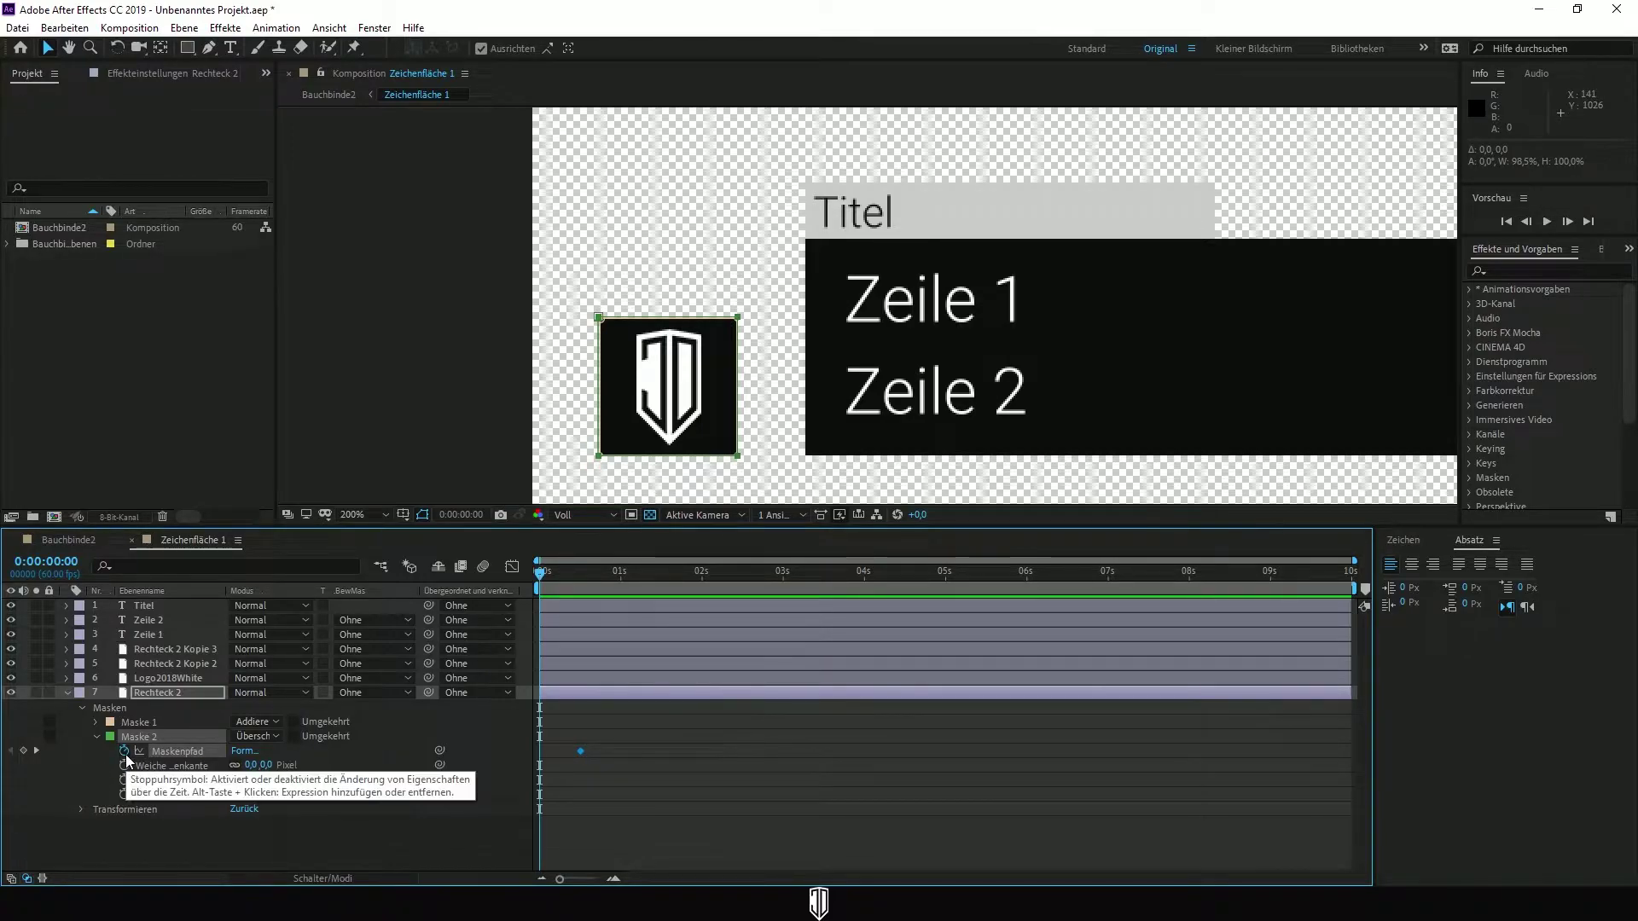
pyautogui.click(23, 751)
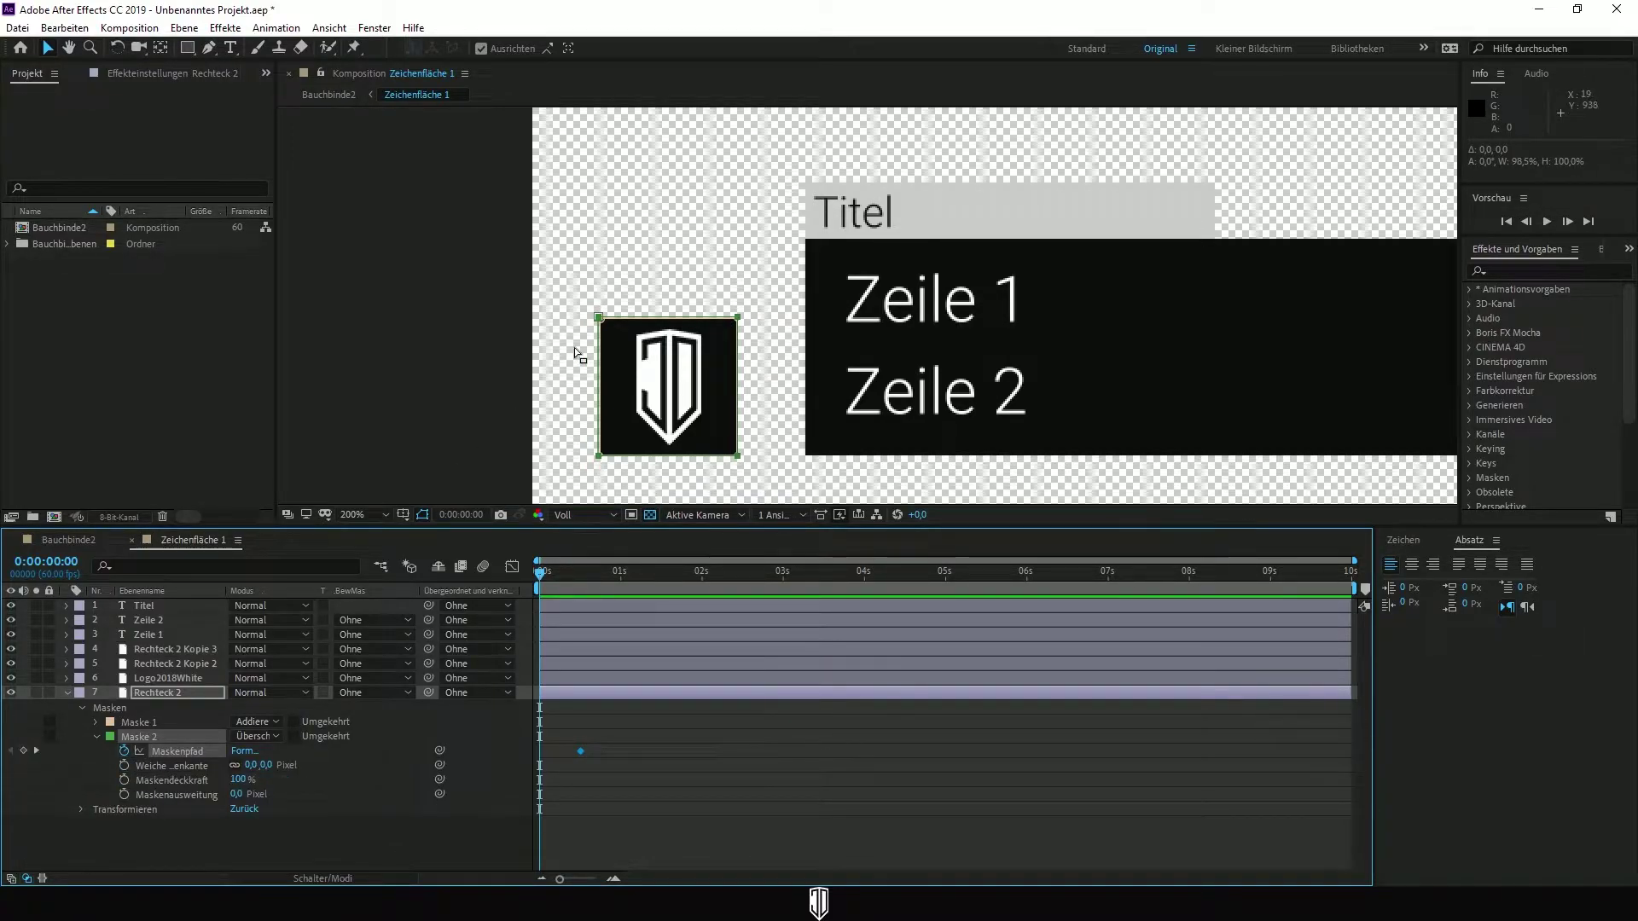
pyautogui.moveTo(601, 324); pyautogui.dragTo(601, 466)
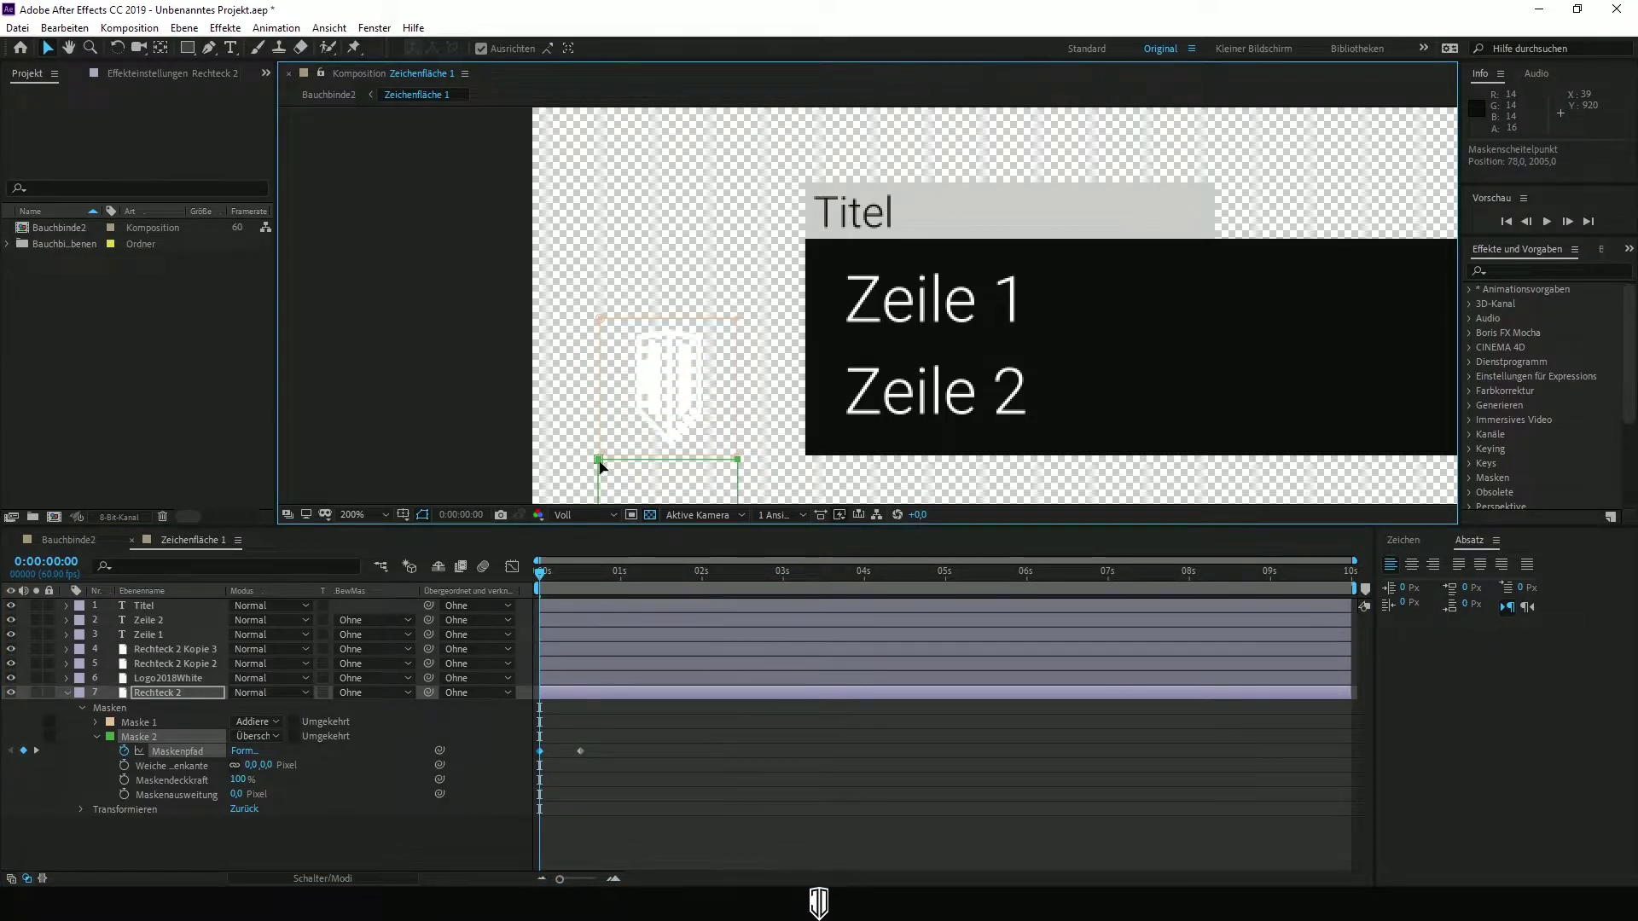
pyautogui.scroll(2, 614, 464)
pyautogui.scroll(1, 631, 460)
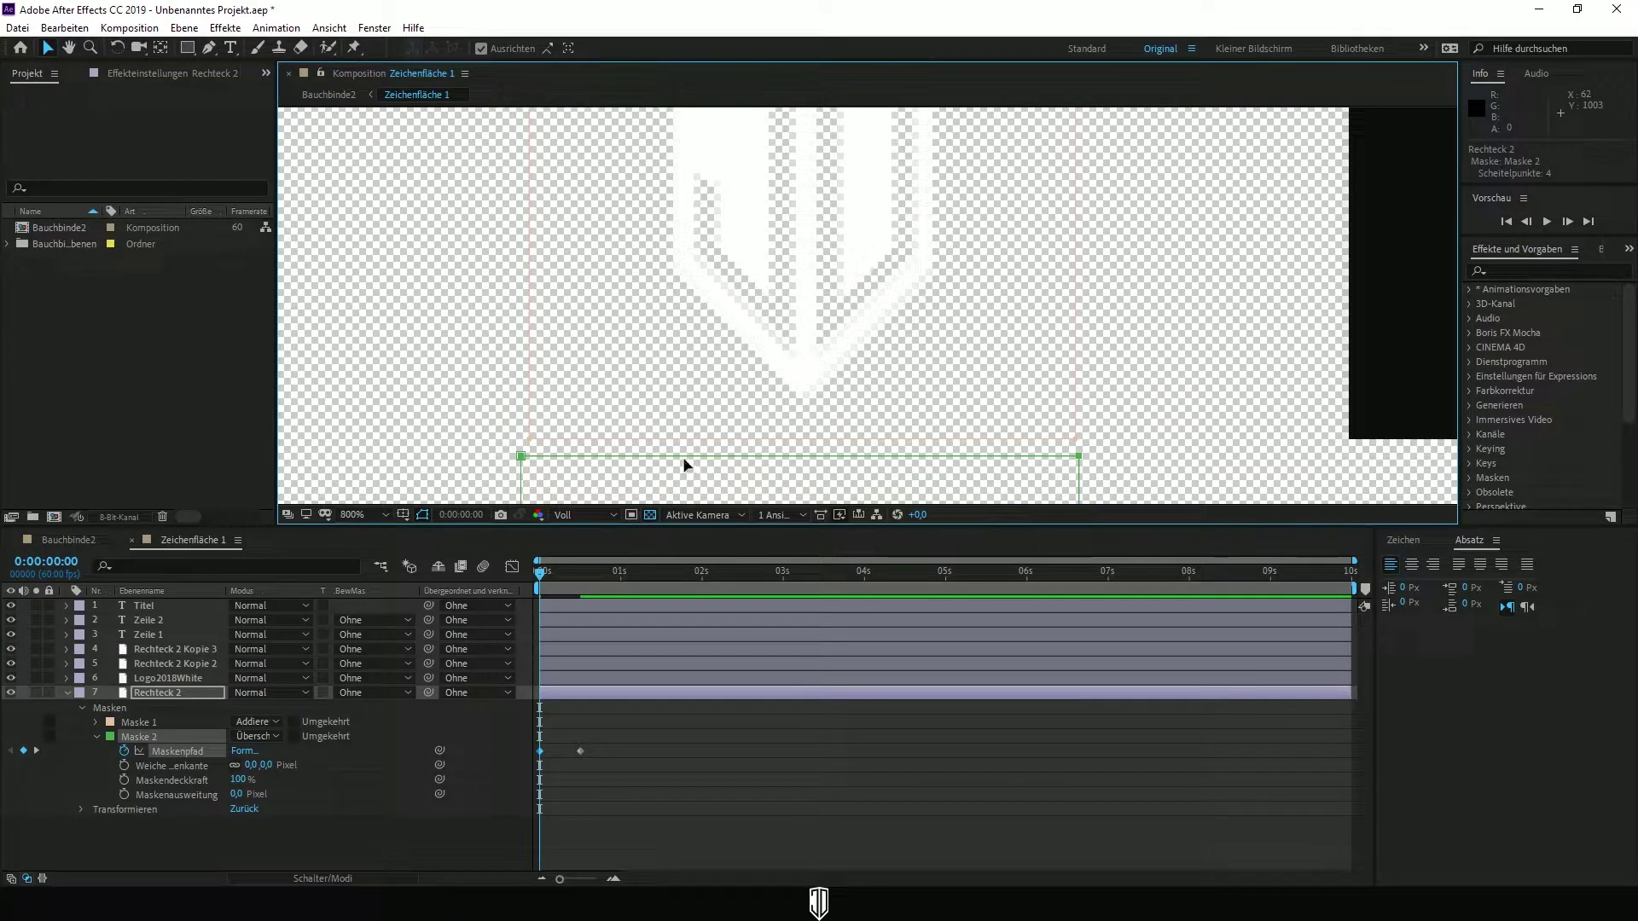
pyautogui.moveTo(691, 462); pyautogui.dragTo(693, 458)
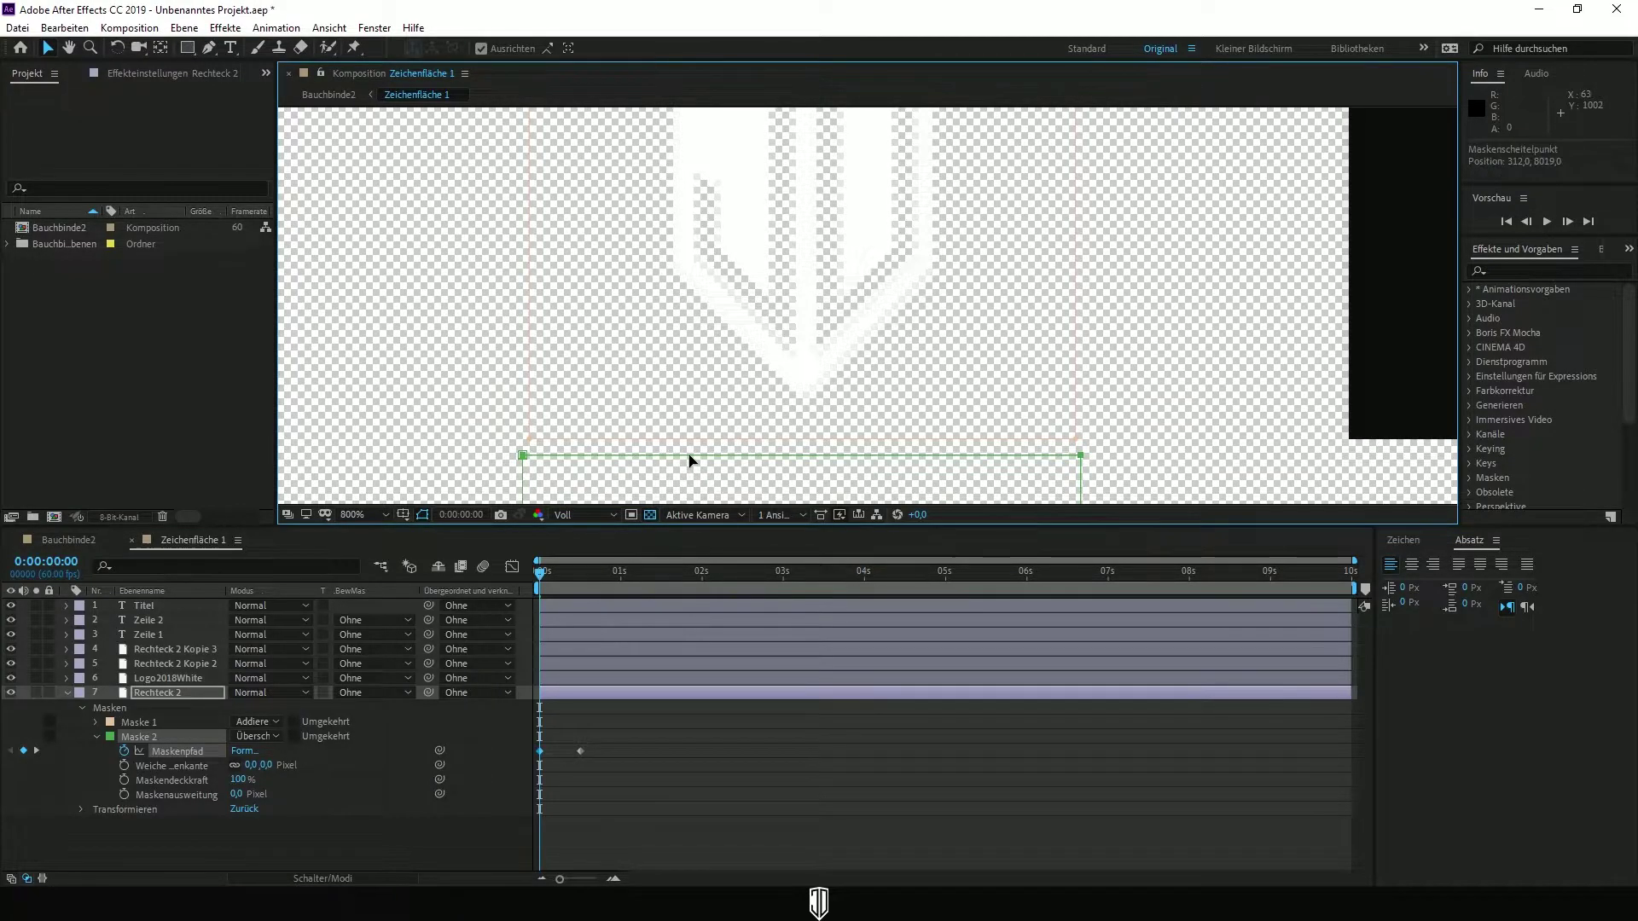
pyautogui.scroll(-2, 790, 365)
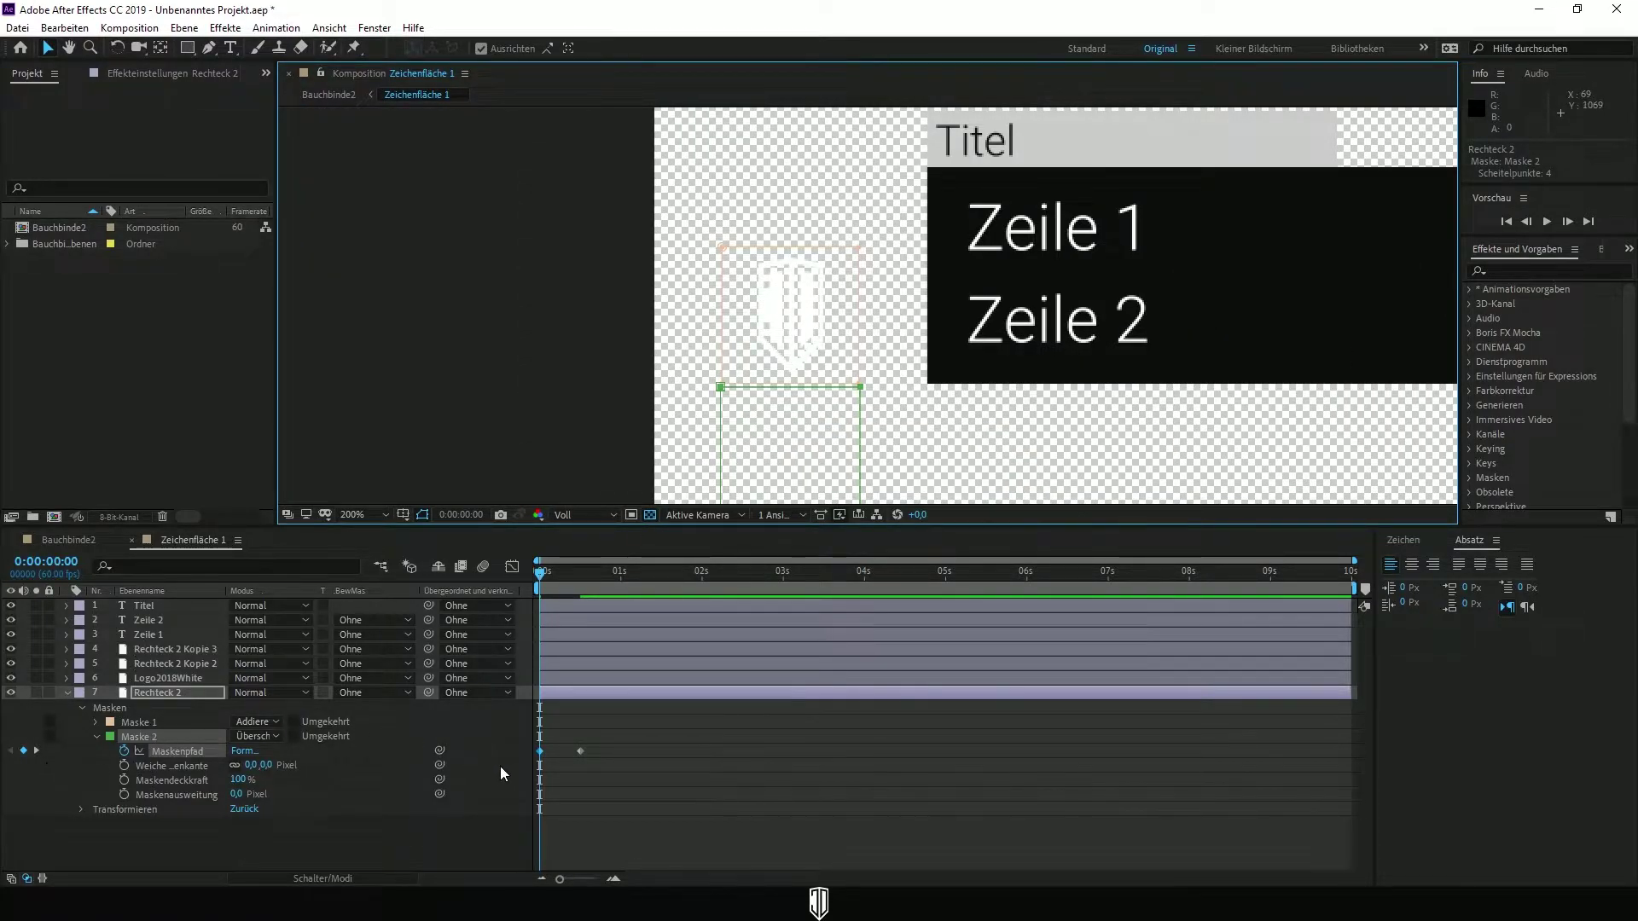
# Preview and scrub the logo reveal up to the 0:00:00:30 keyframe
pyautogui.click(540, 750)
pyautogui.press('space')
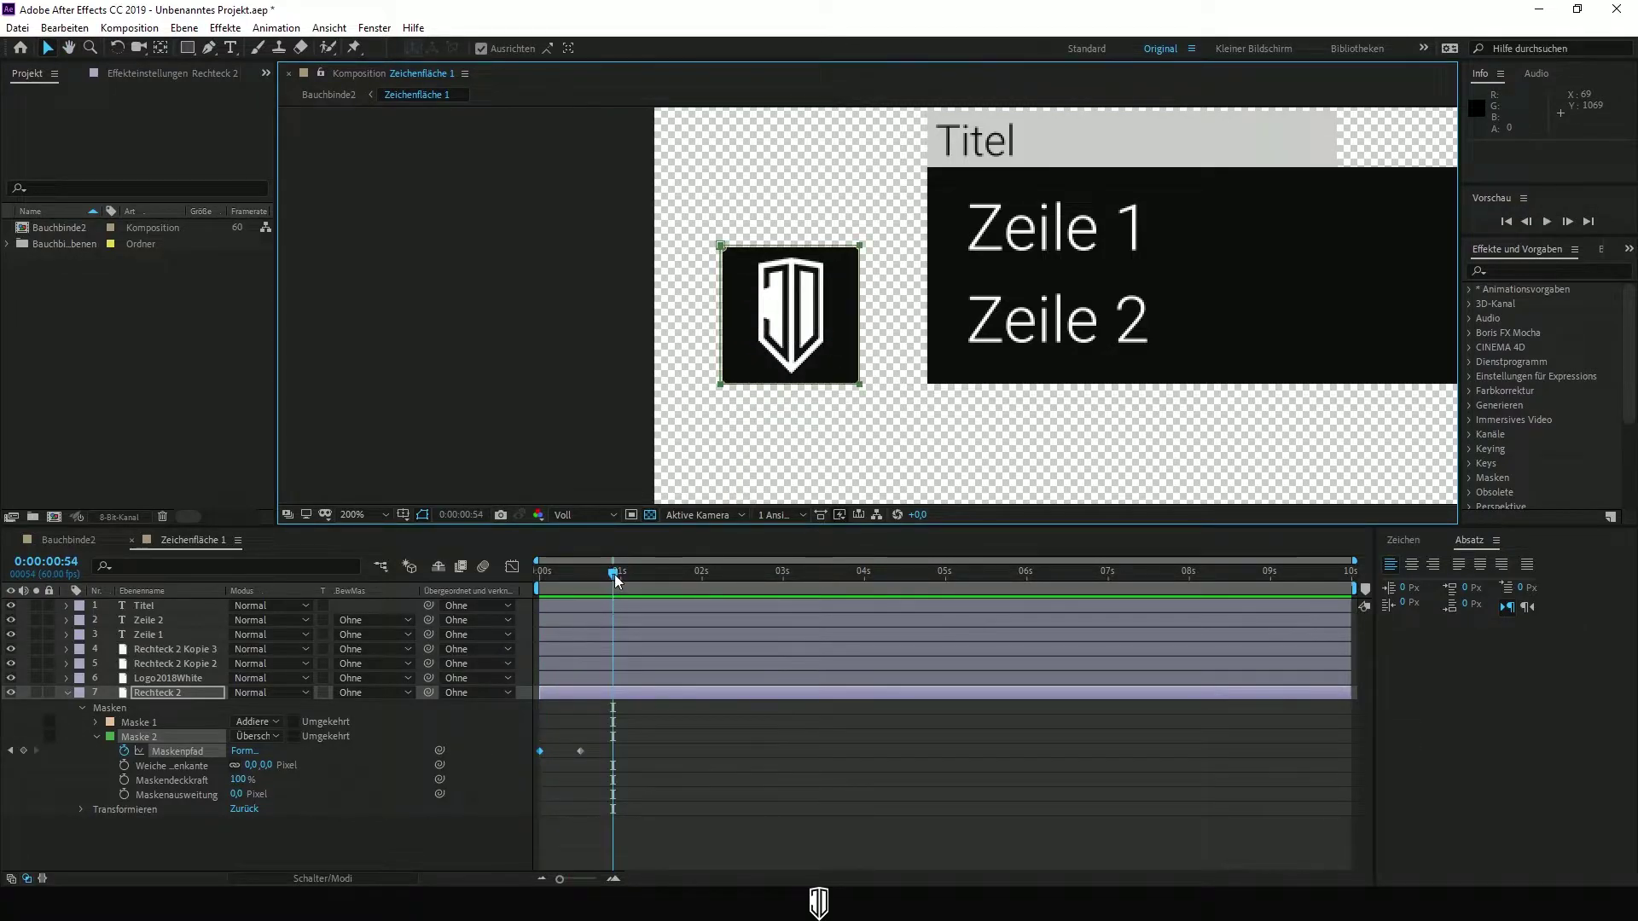
pyautogui.press('space')
pyautogui.moveTo(546, 577)
pyautogui.mouseDown()
pyautogui.moveTo(513, 585)
pyautogui.moveTo(593, 557)
pyautogui.moveTo(533, 566)
pyautogui.mouseUp()
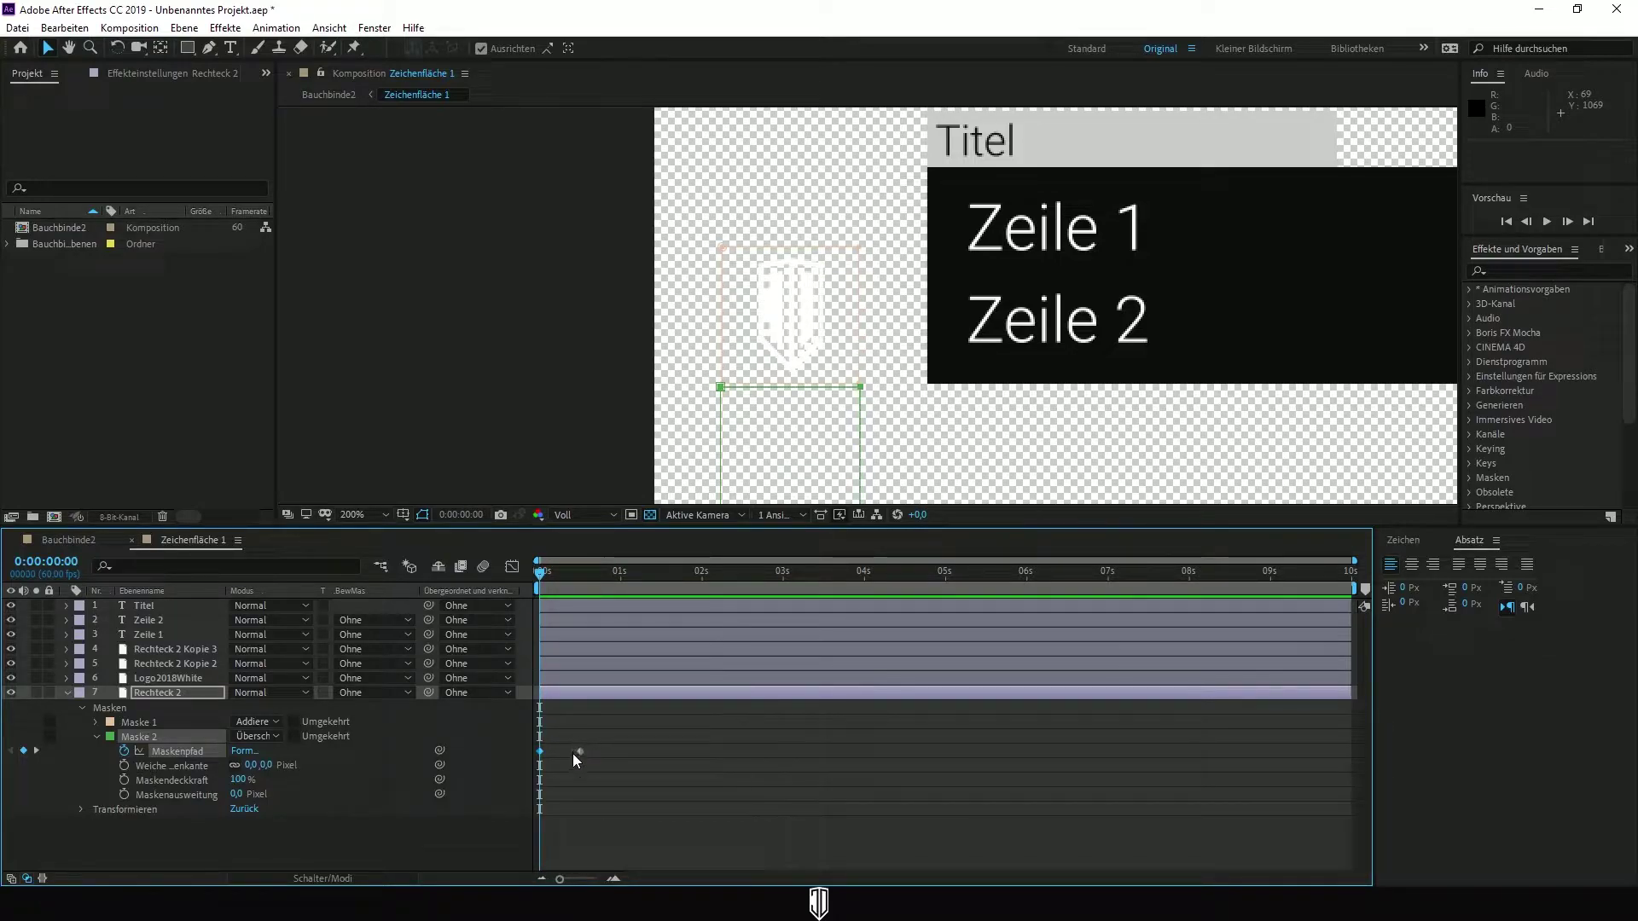
pyautogui.moveTo(581, 750)
pyautogui.click(581, 750)
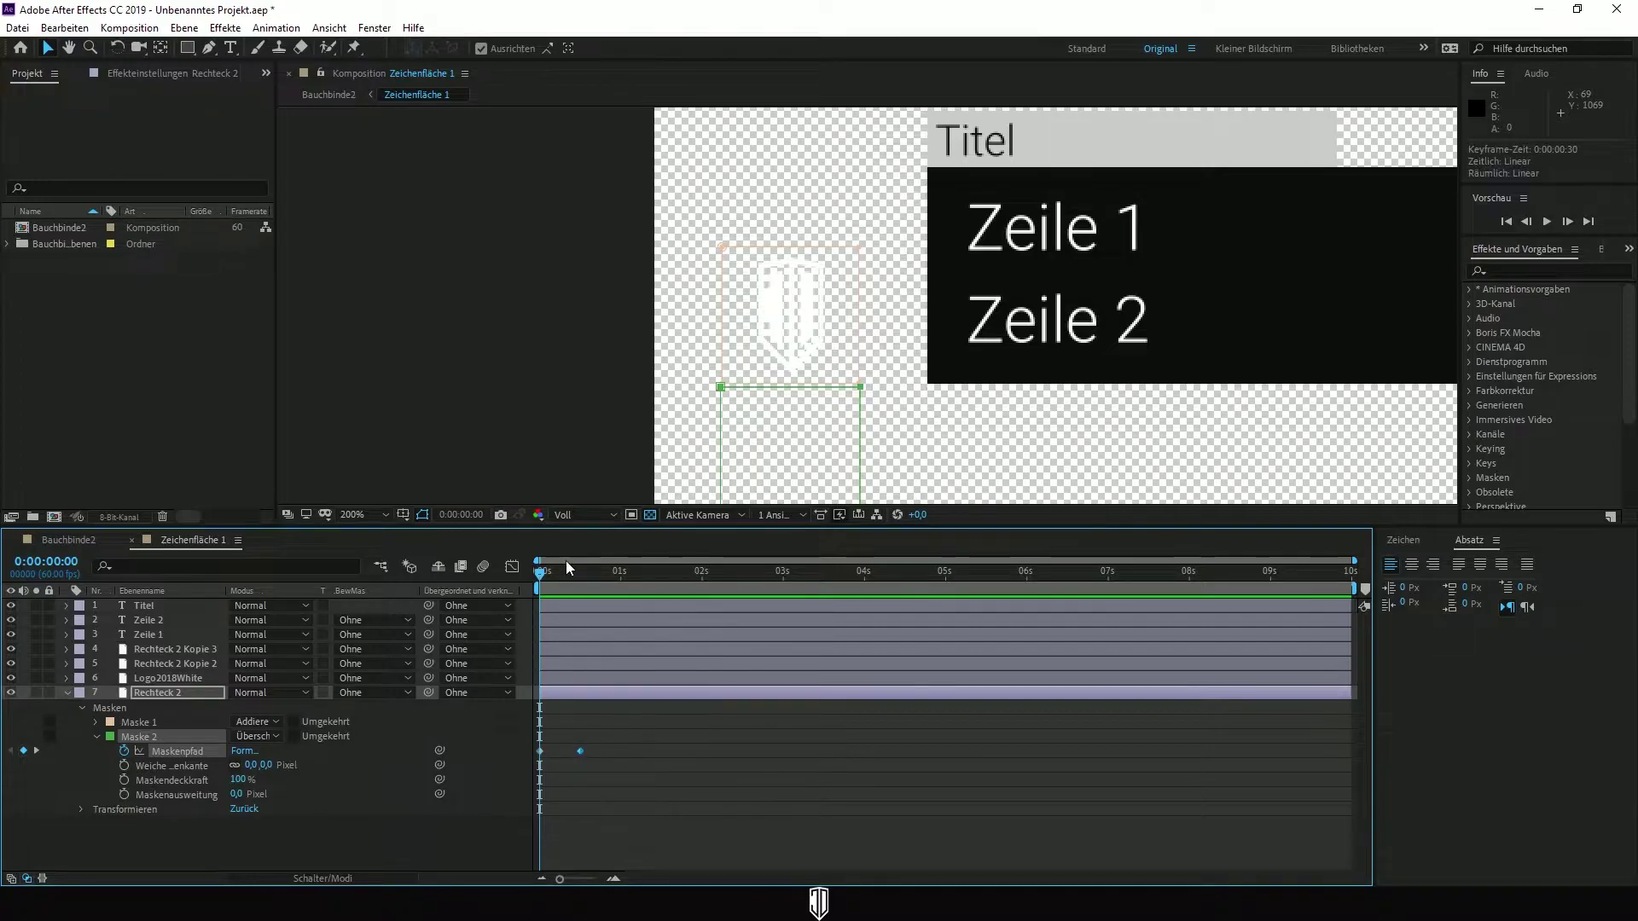
pyautogui.moveTo(539, 576)
pyautogui.mouseDown()
pyautogui.moveTo(1308, 601)
pyautogui.moveTo(1282, 592)
pyautogui.mouseUp()
# Copy the fully revealed Maskenpfad keyframe to 0:00:09:14
pyautogui.click(578, 750)
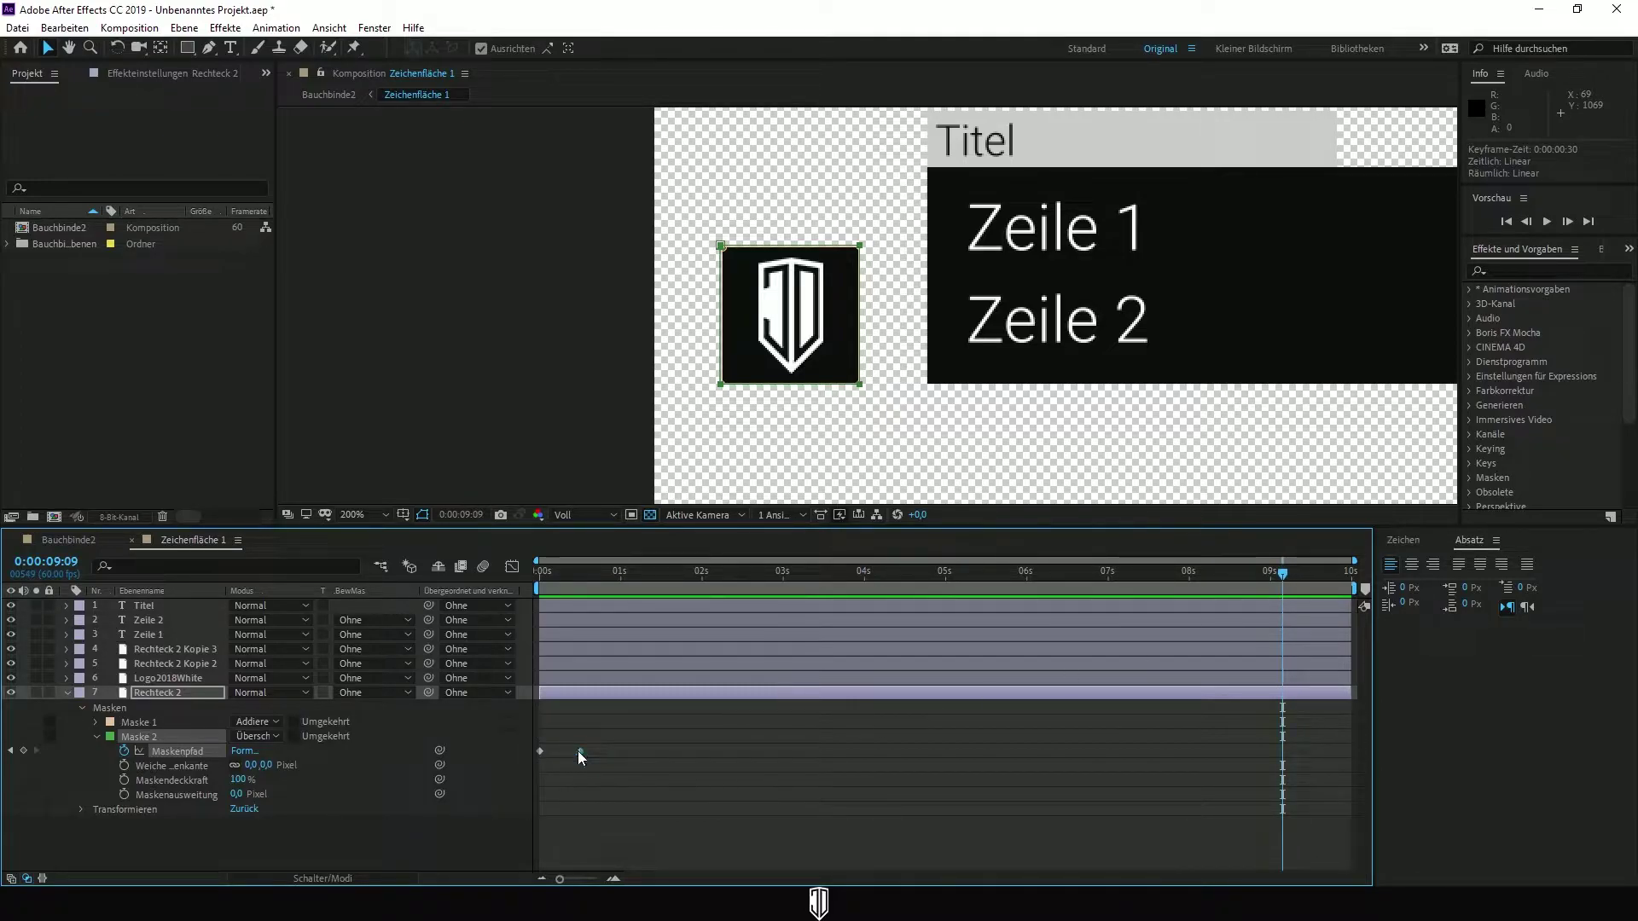
pyautogui.hotkey('ctrl', 'c')
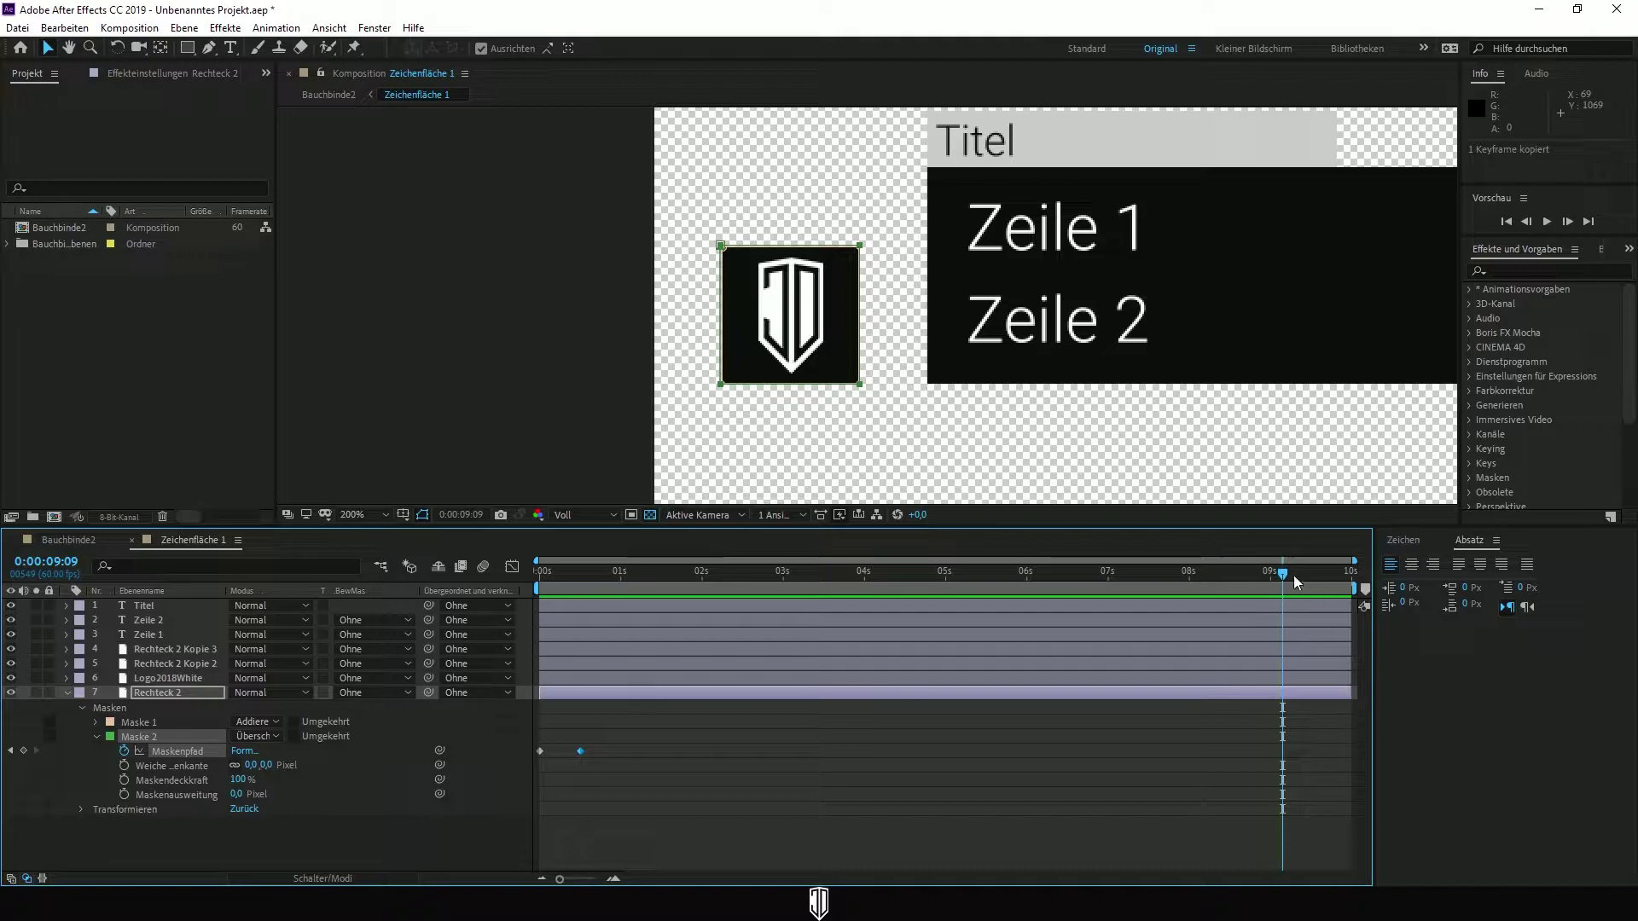
pyautogui.moveTo(1283, 569); pyautogui.dragTo(1292, 571)
pyautogui.hotkey('ctrl', 'v')
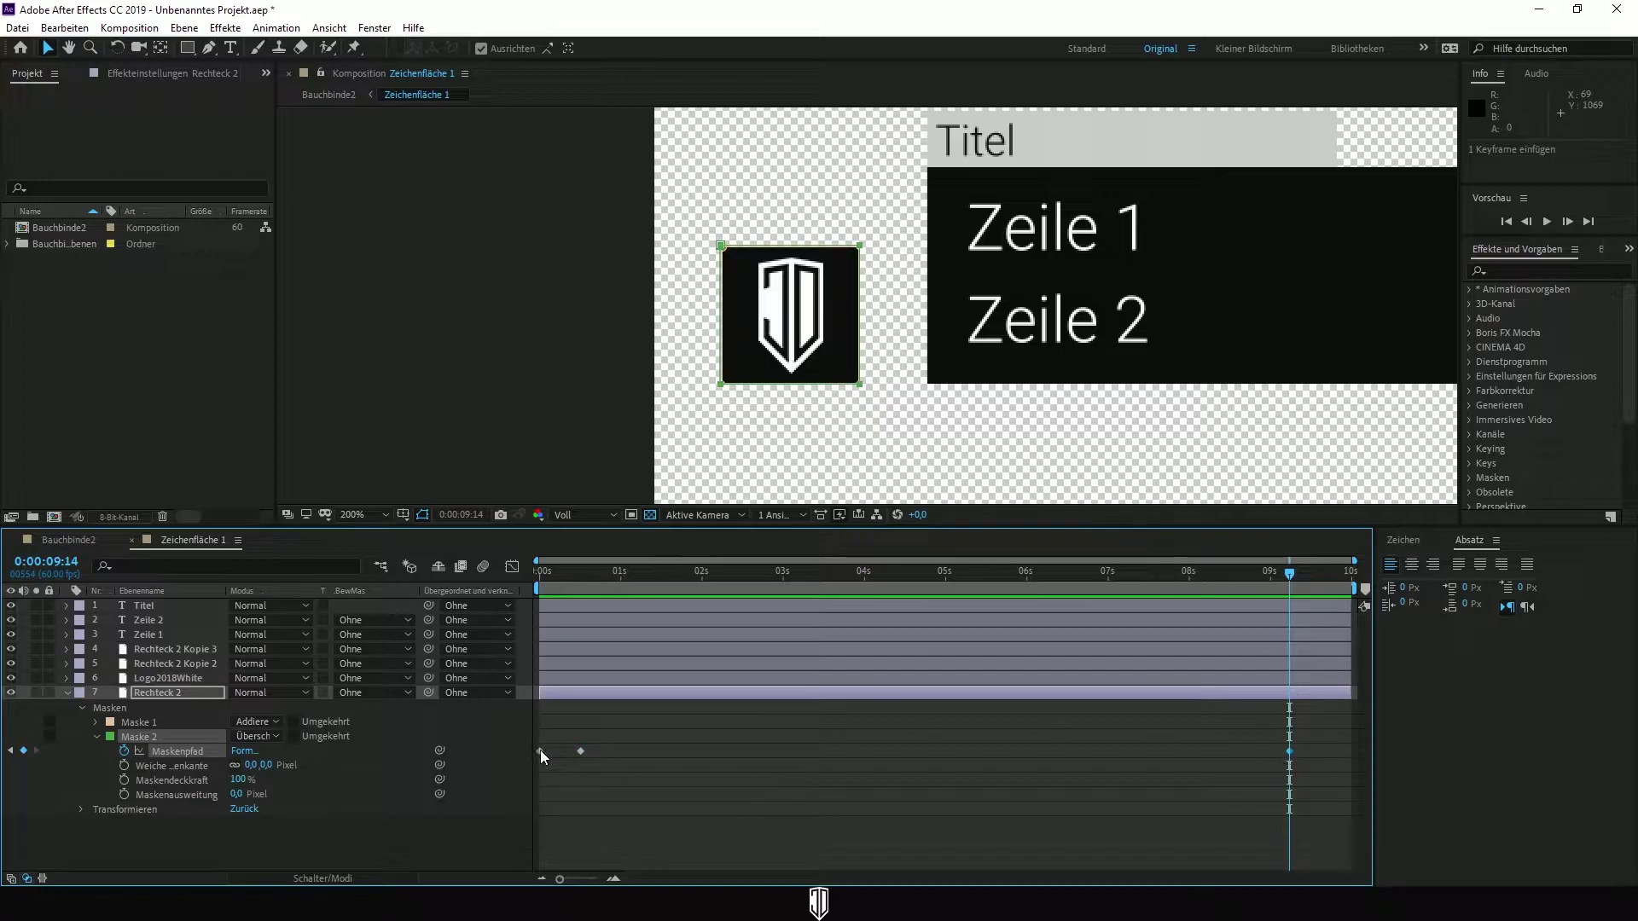
# Paste the flat starting mask shape at the composition's end and scrub to check the logo hiding
pyautogui.click(540, 750)
pyautogui.hotkey('ctrl', 'c')
pyautogui.moveTo(1289, 572); pyautogui.dragTo(1363, 589)
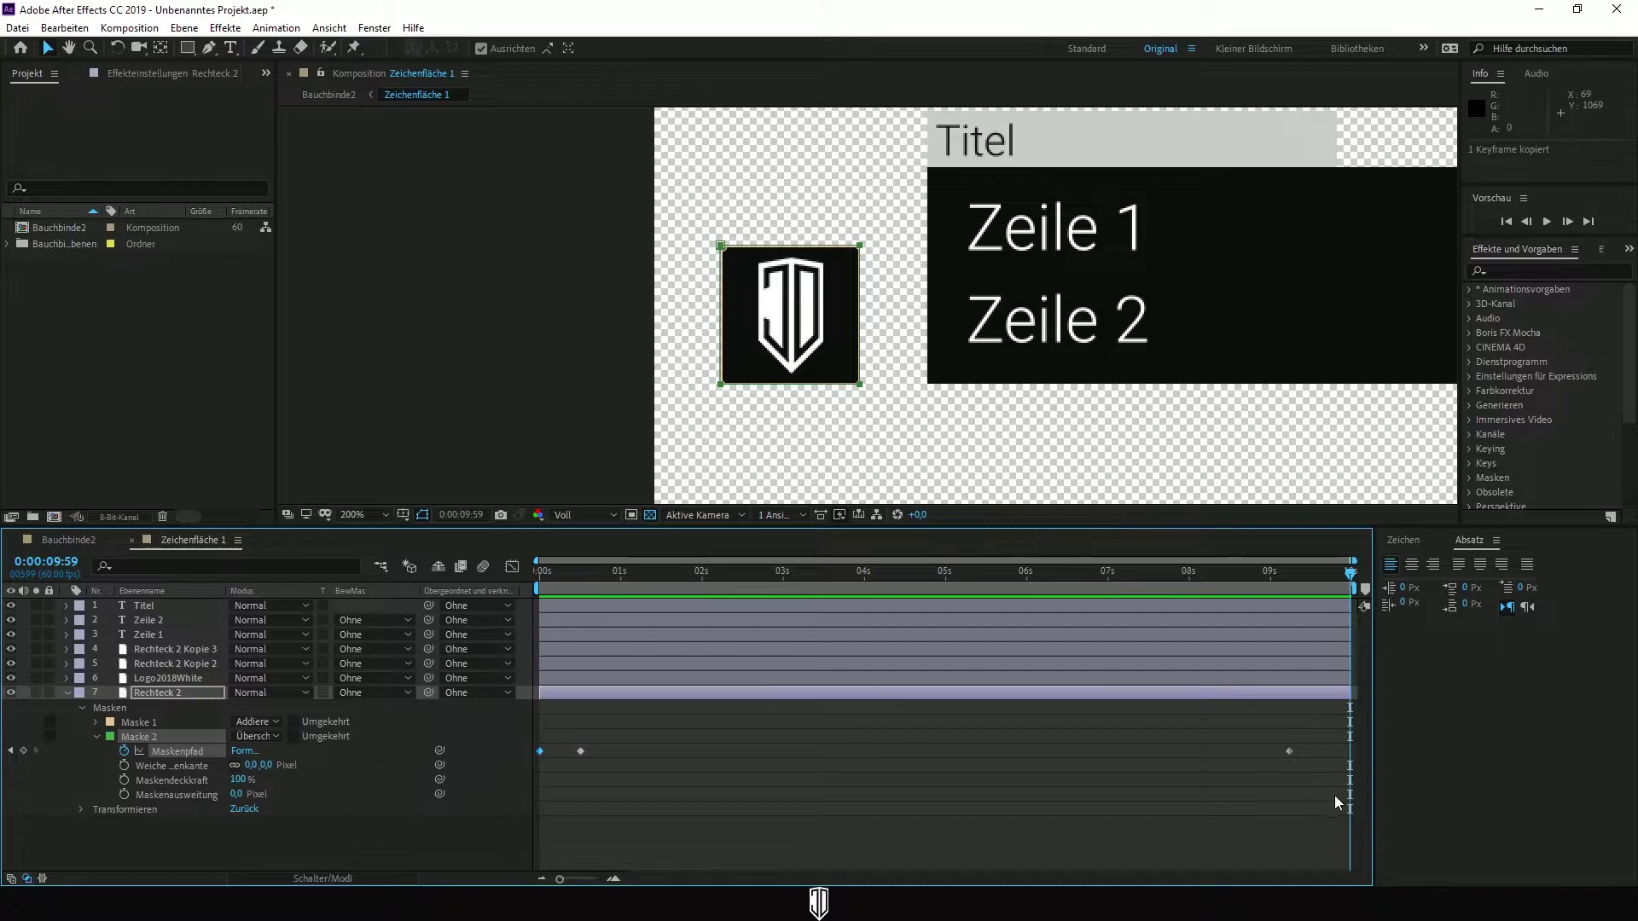
pyautogui.hotkey('ctrl', 'v')
pyautogui.click(1345, 570)
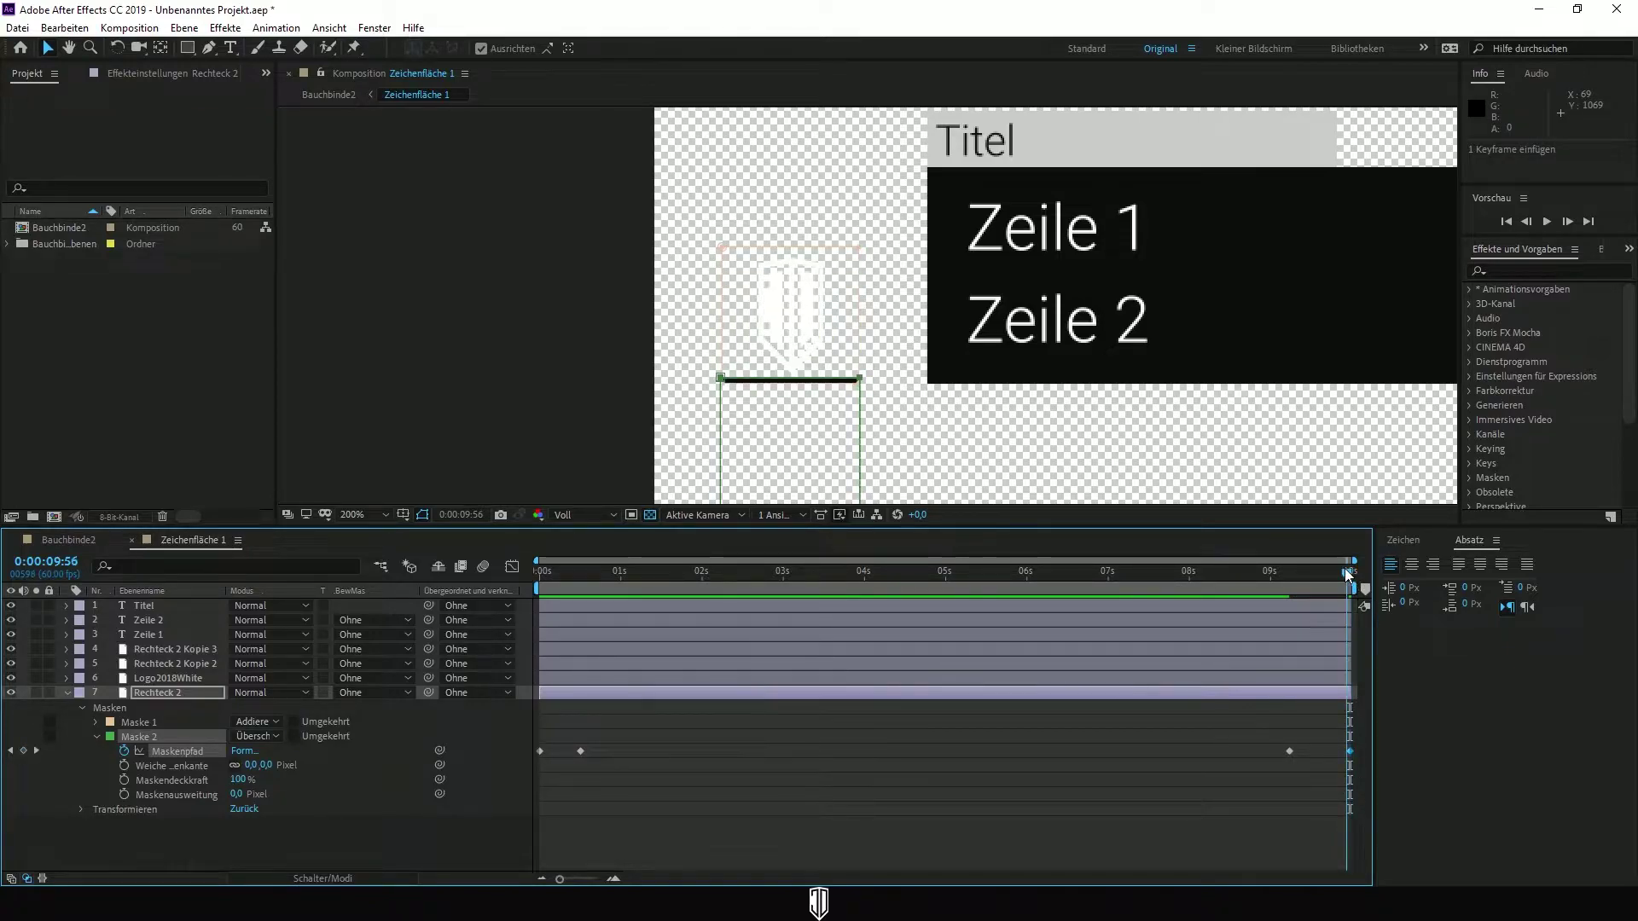
pyautogui.moveTo(1346, 571); pyautogui.dragTo(1305, 555)
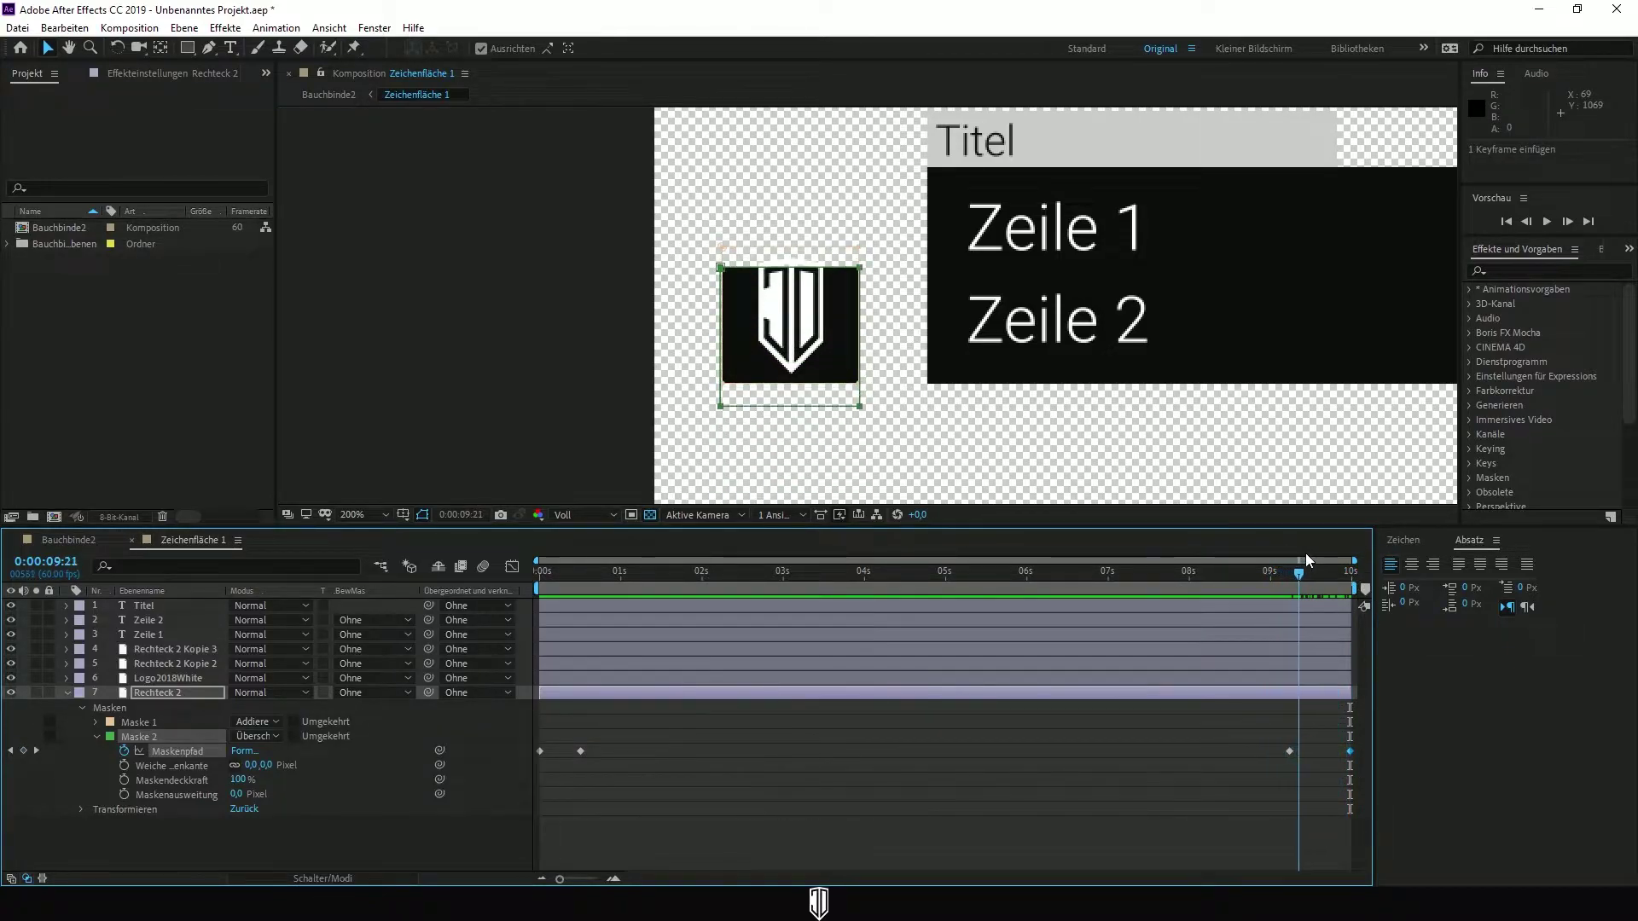
pyautogui.moveTo(1305, 553); pyautogui.dragTo(416, 544)
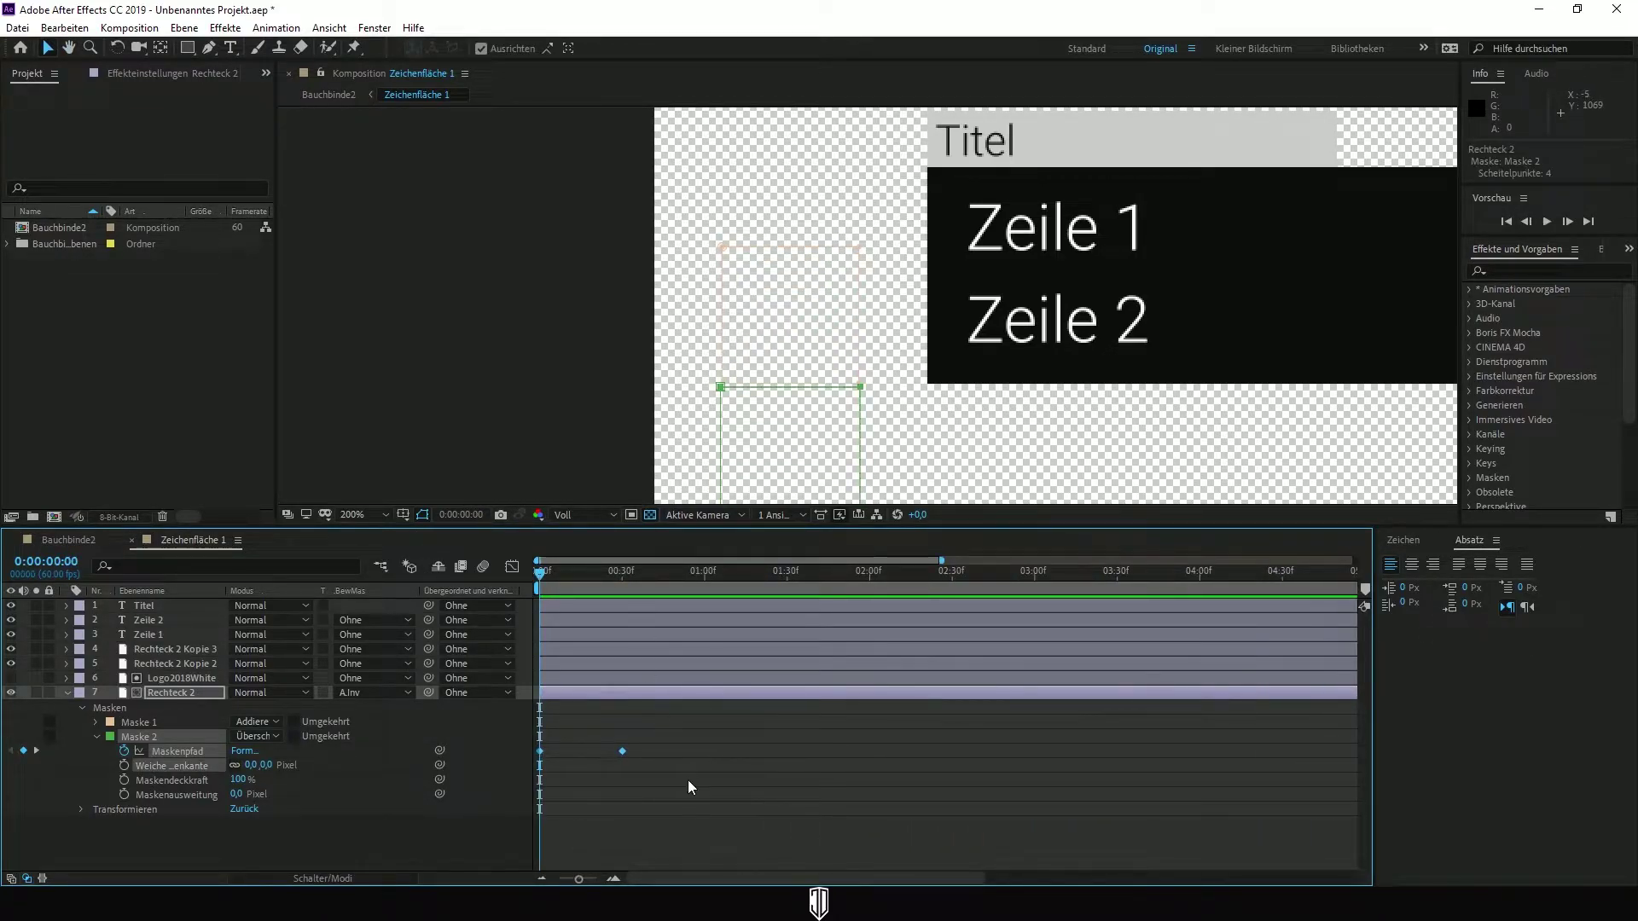
pyautogui.press('space')
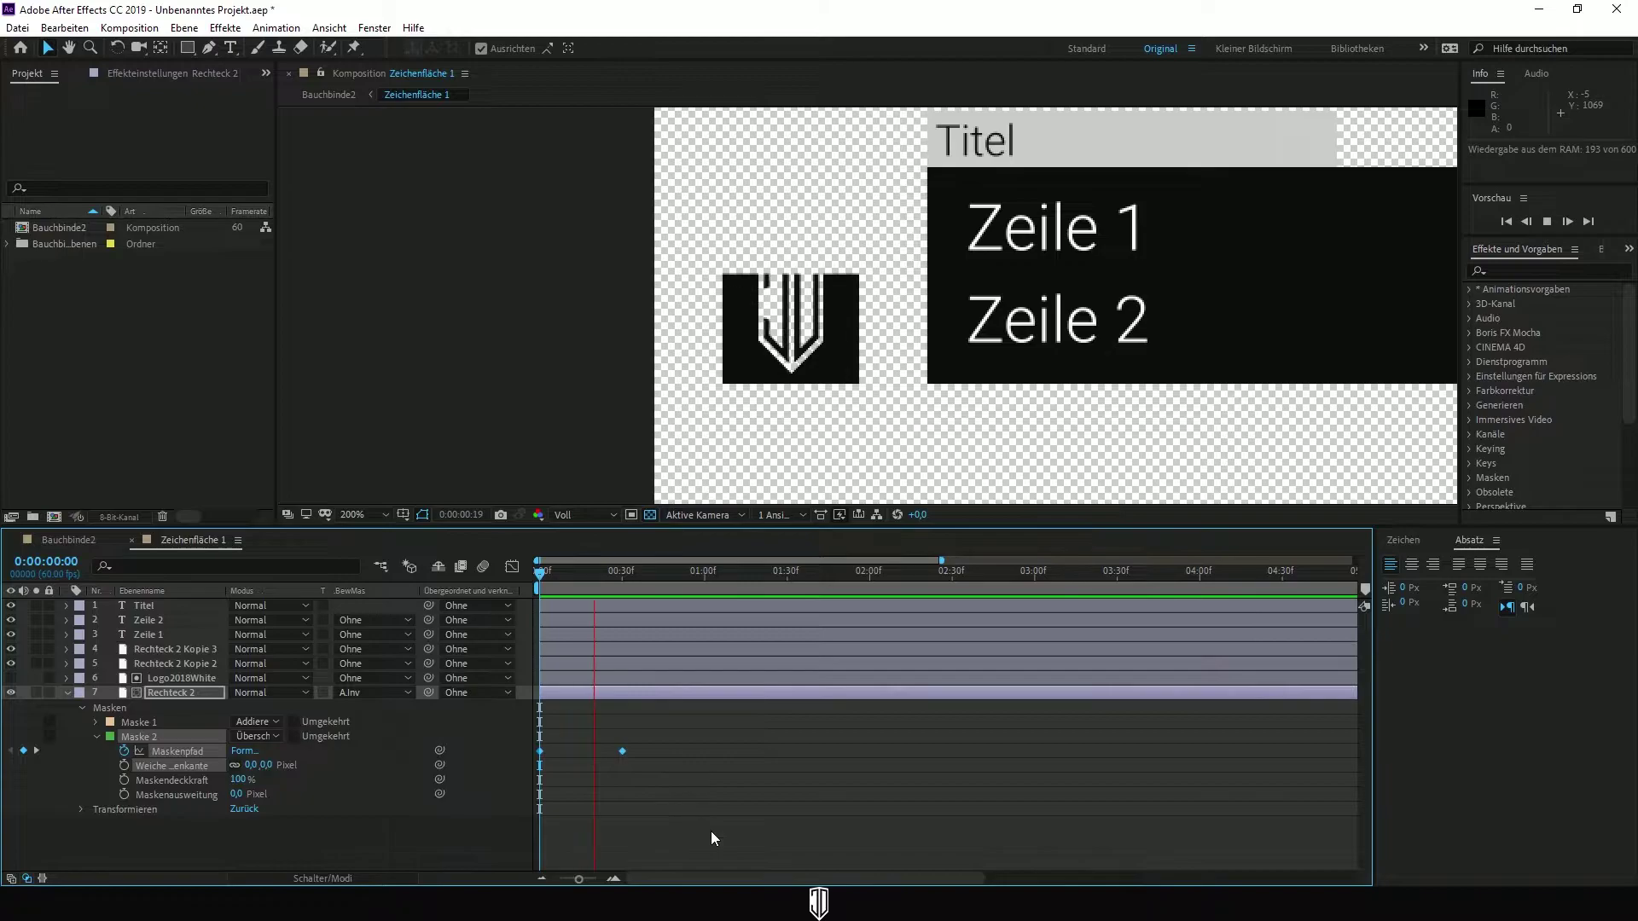
pyautogui.click(708, 573)
pyautogui.moveTo(707, 580); pyautogui.dragTo(525, 586)
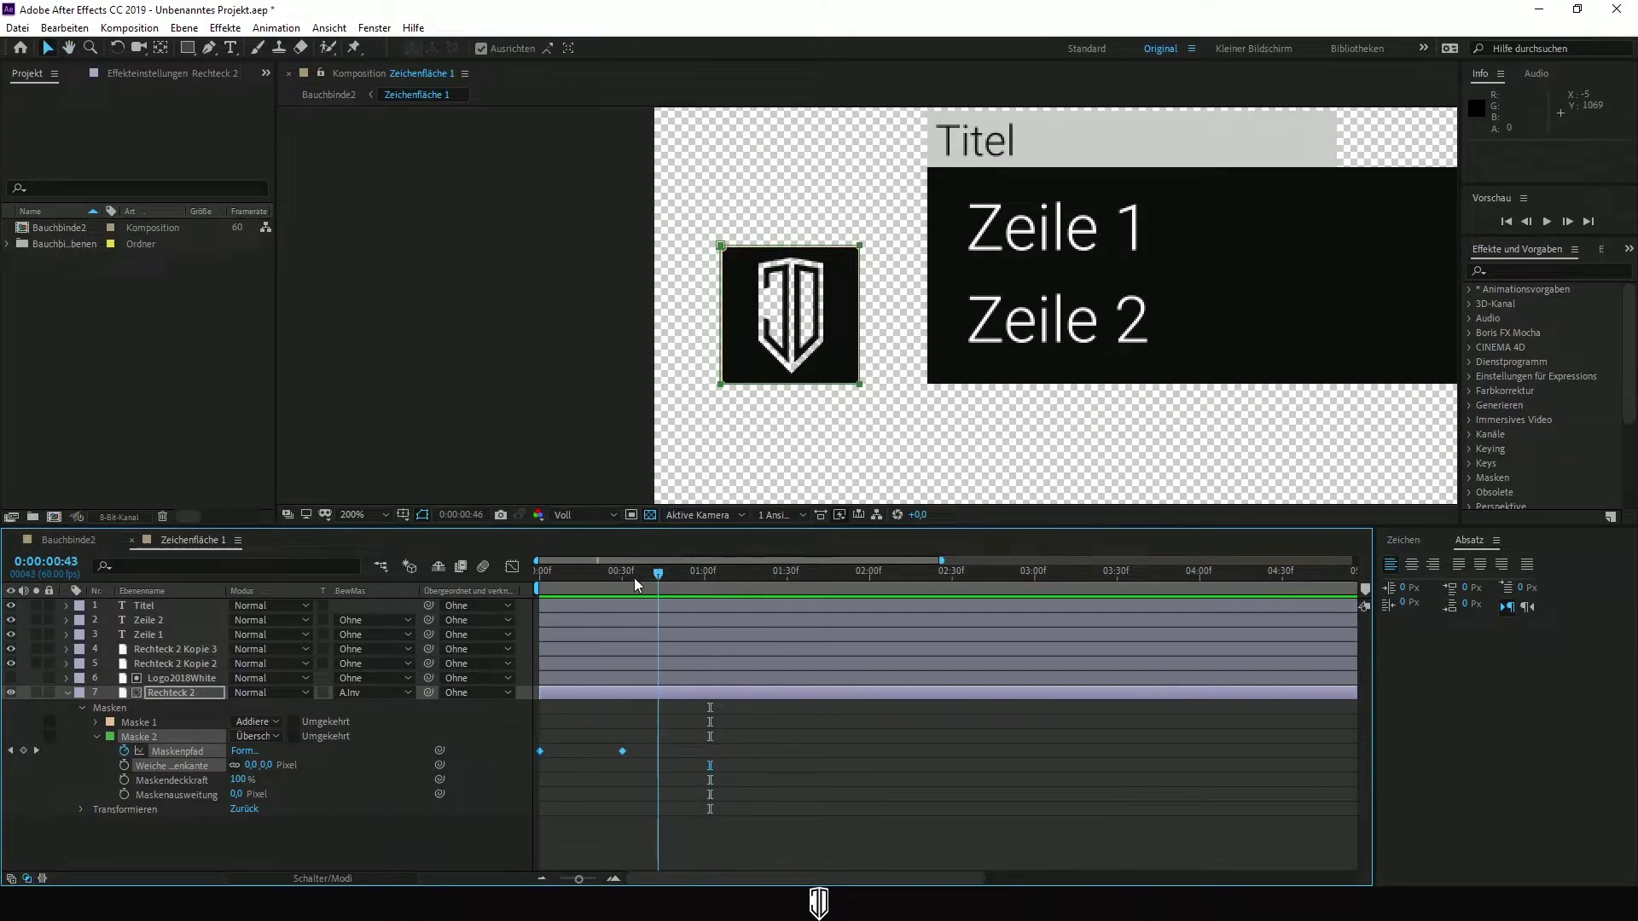
pyautogui.press('space')
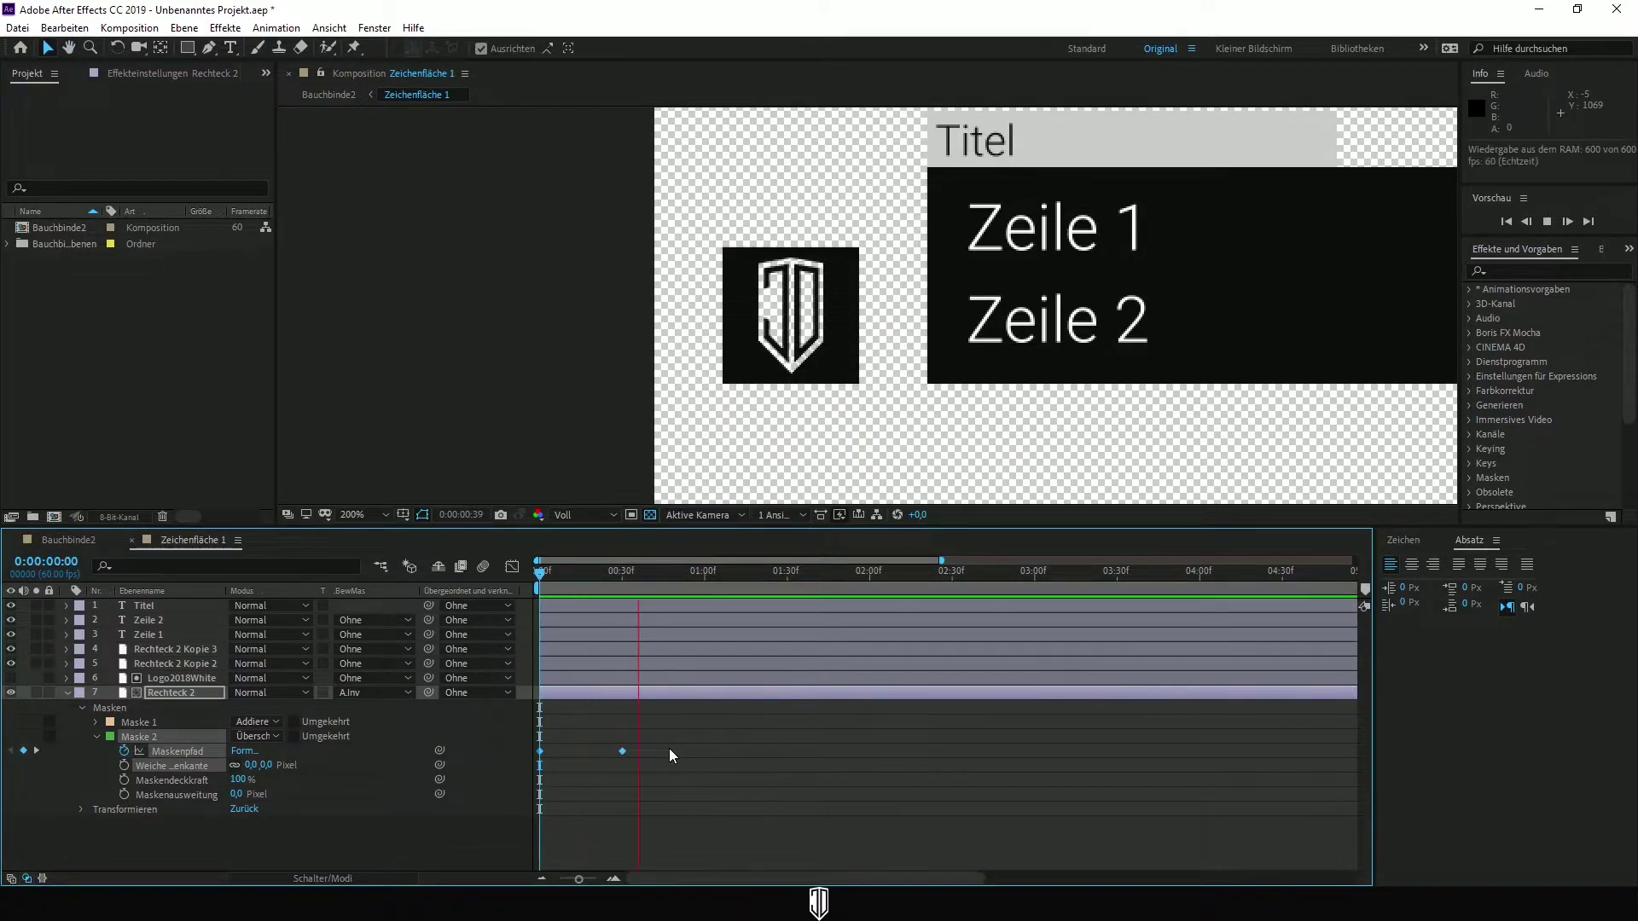
pyautogui.click(703, 569)
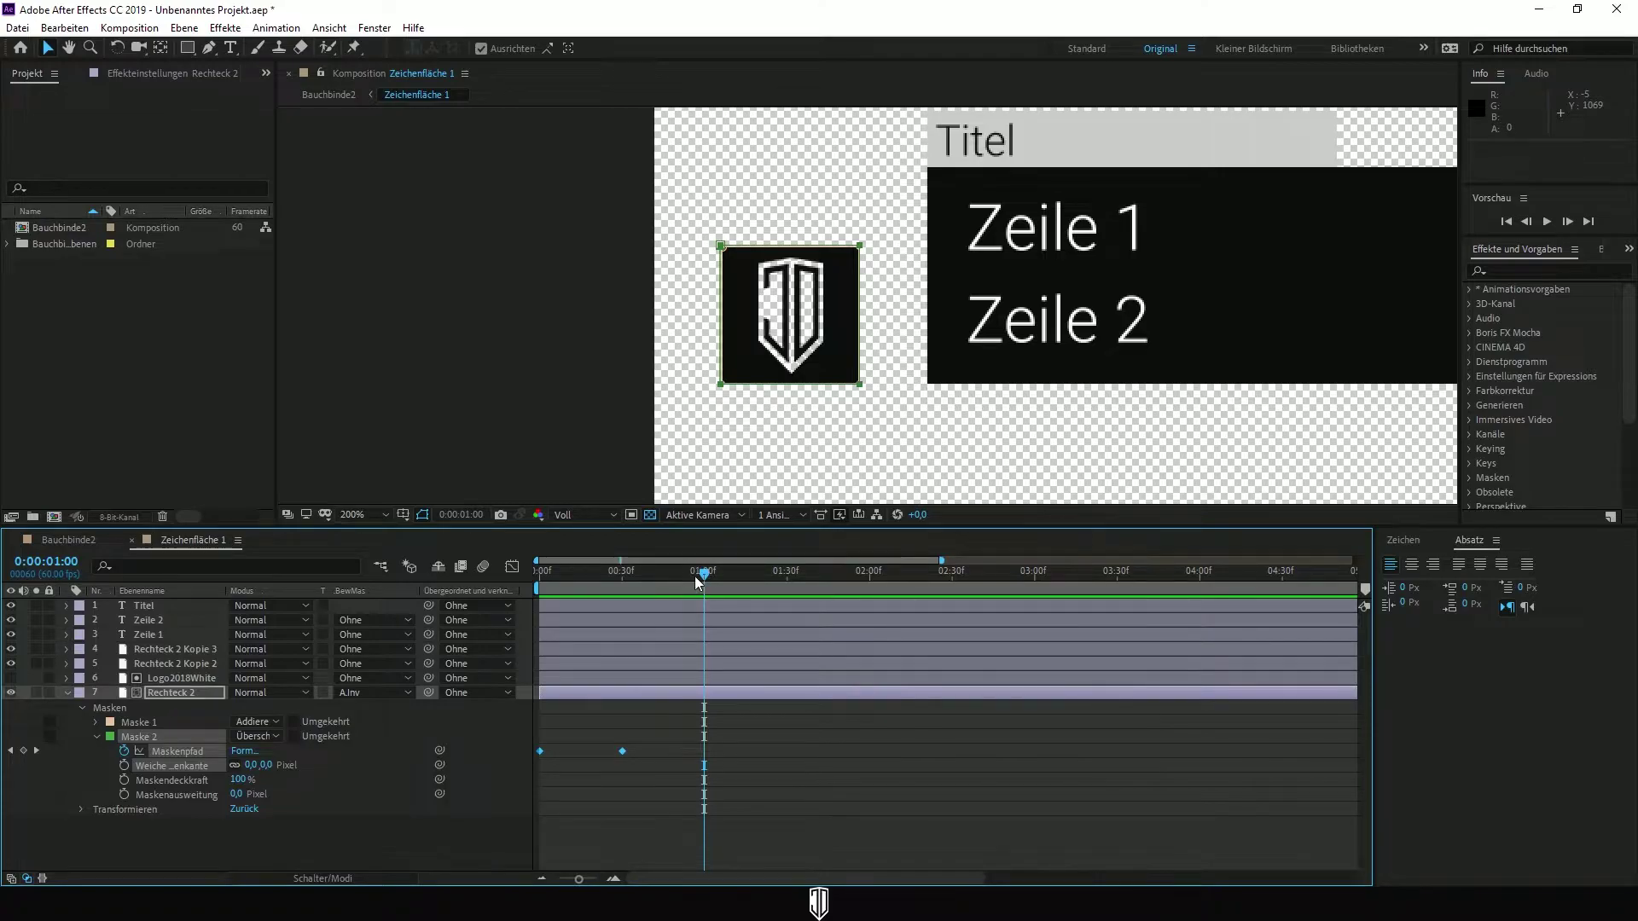
pyautogui.moveTo(706, 578); pyautogui.dragTo(468, 592)
pyautogui.moveTo(671, 774); pyautogui.dragTo(524, 709)
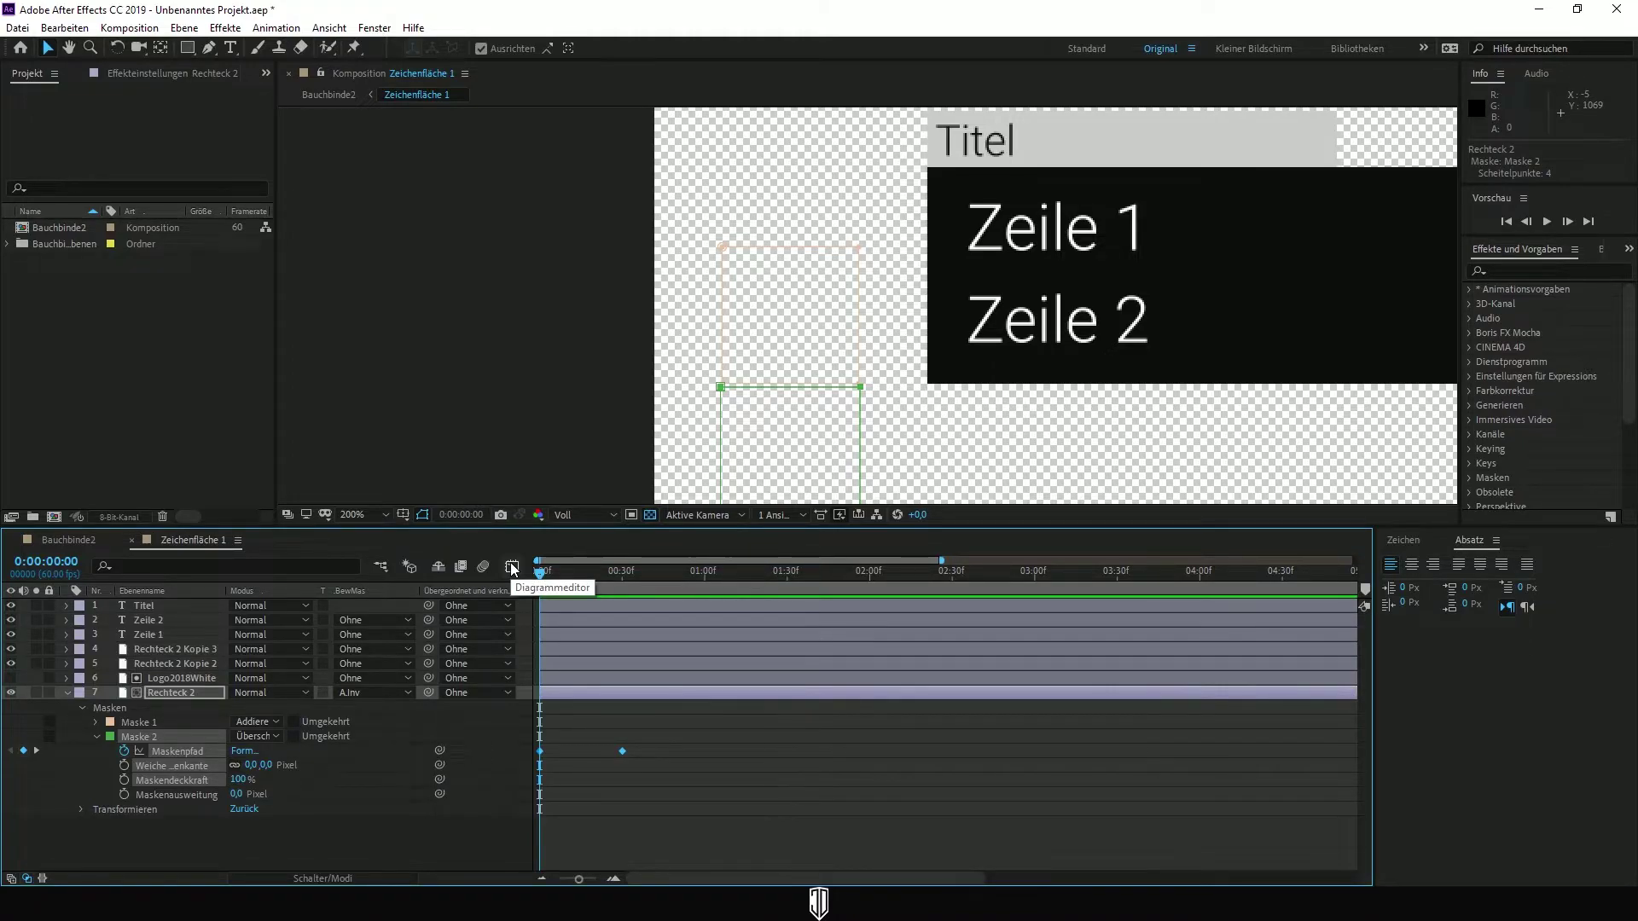
# Apply Easy Ease to Maske 2's Maskenpfad keyframes in the Graph Editor and zoom out on the curve
pyautogui.click(511, 567)
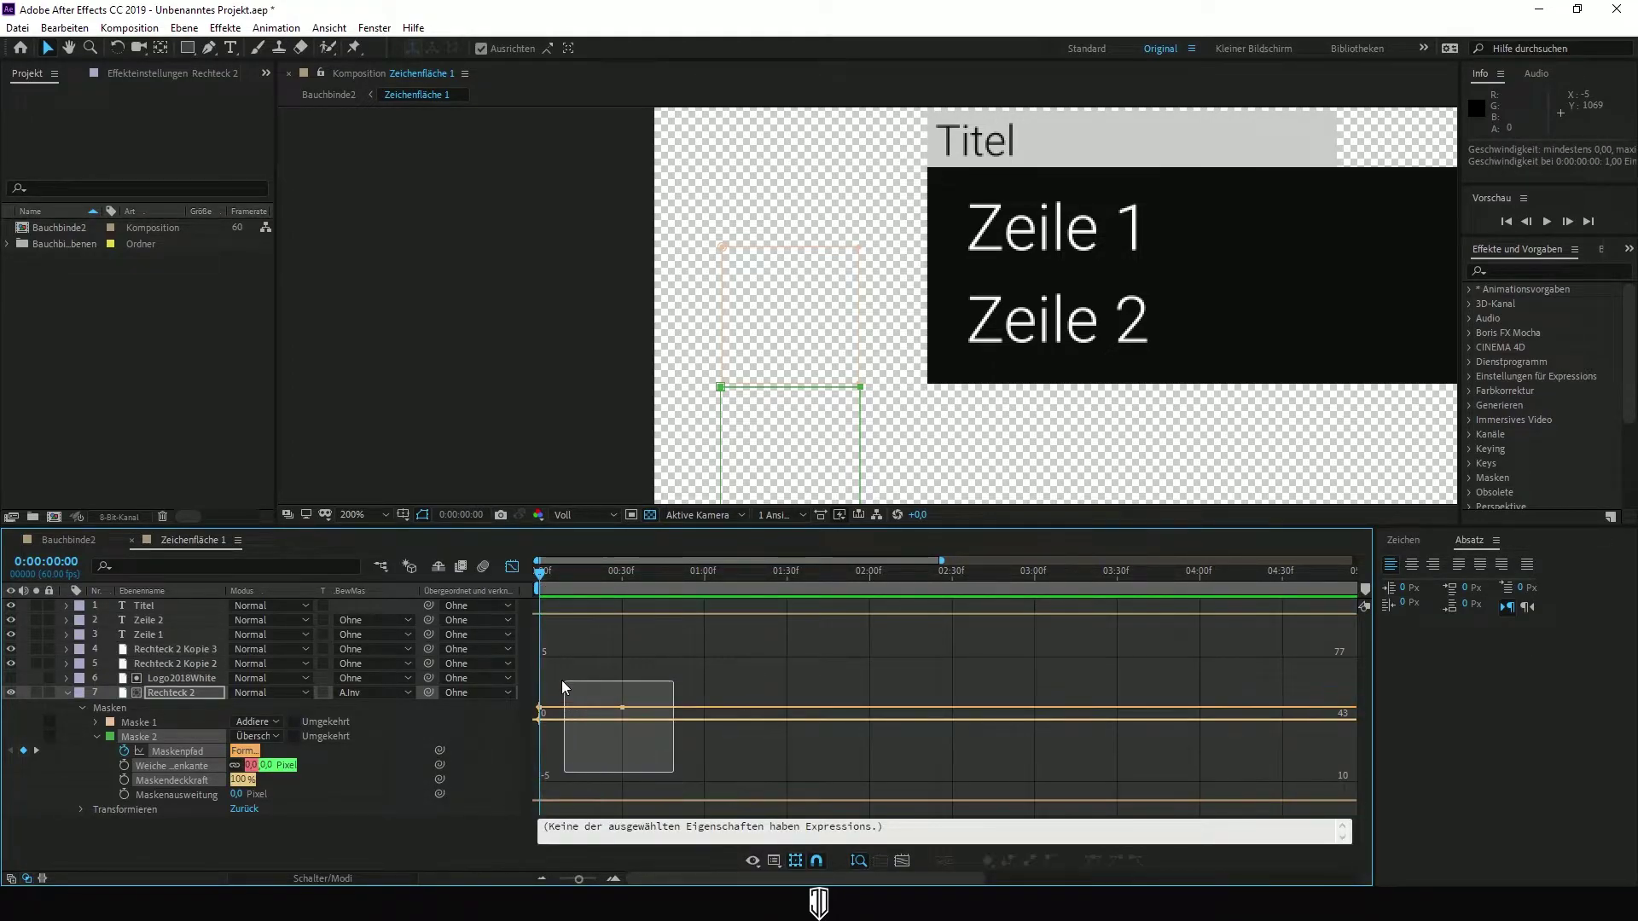
pyautogui.moveTo(678, 780); pyautogui.dragTo(512, 657)
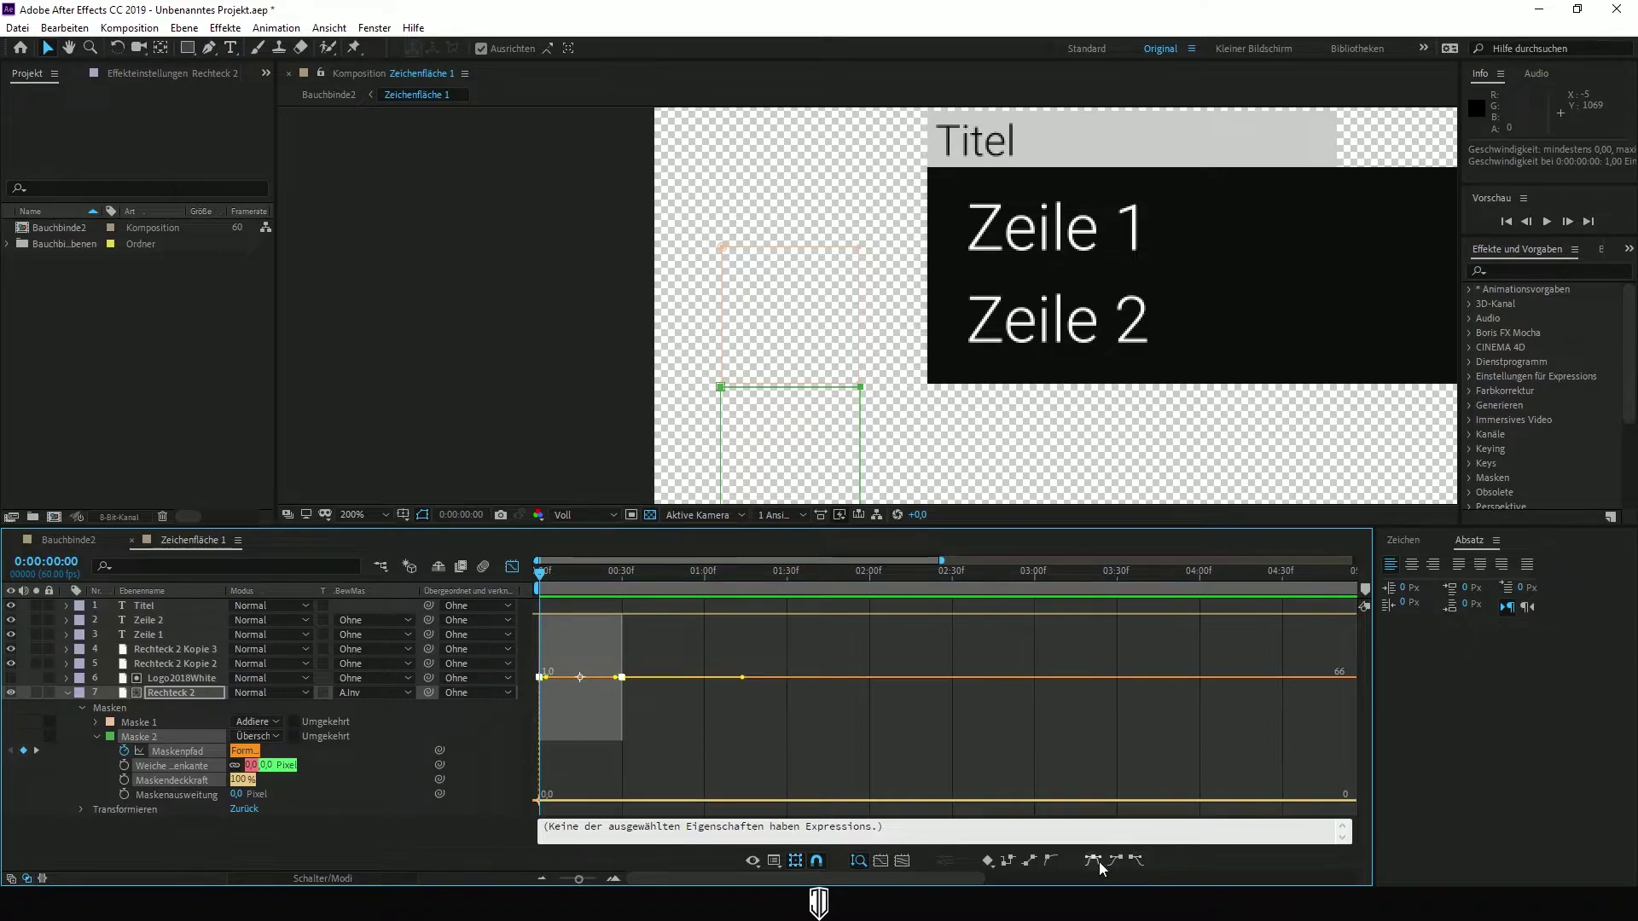
pyautogui.click(1136, 858)
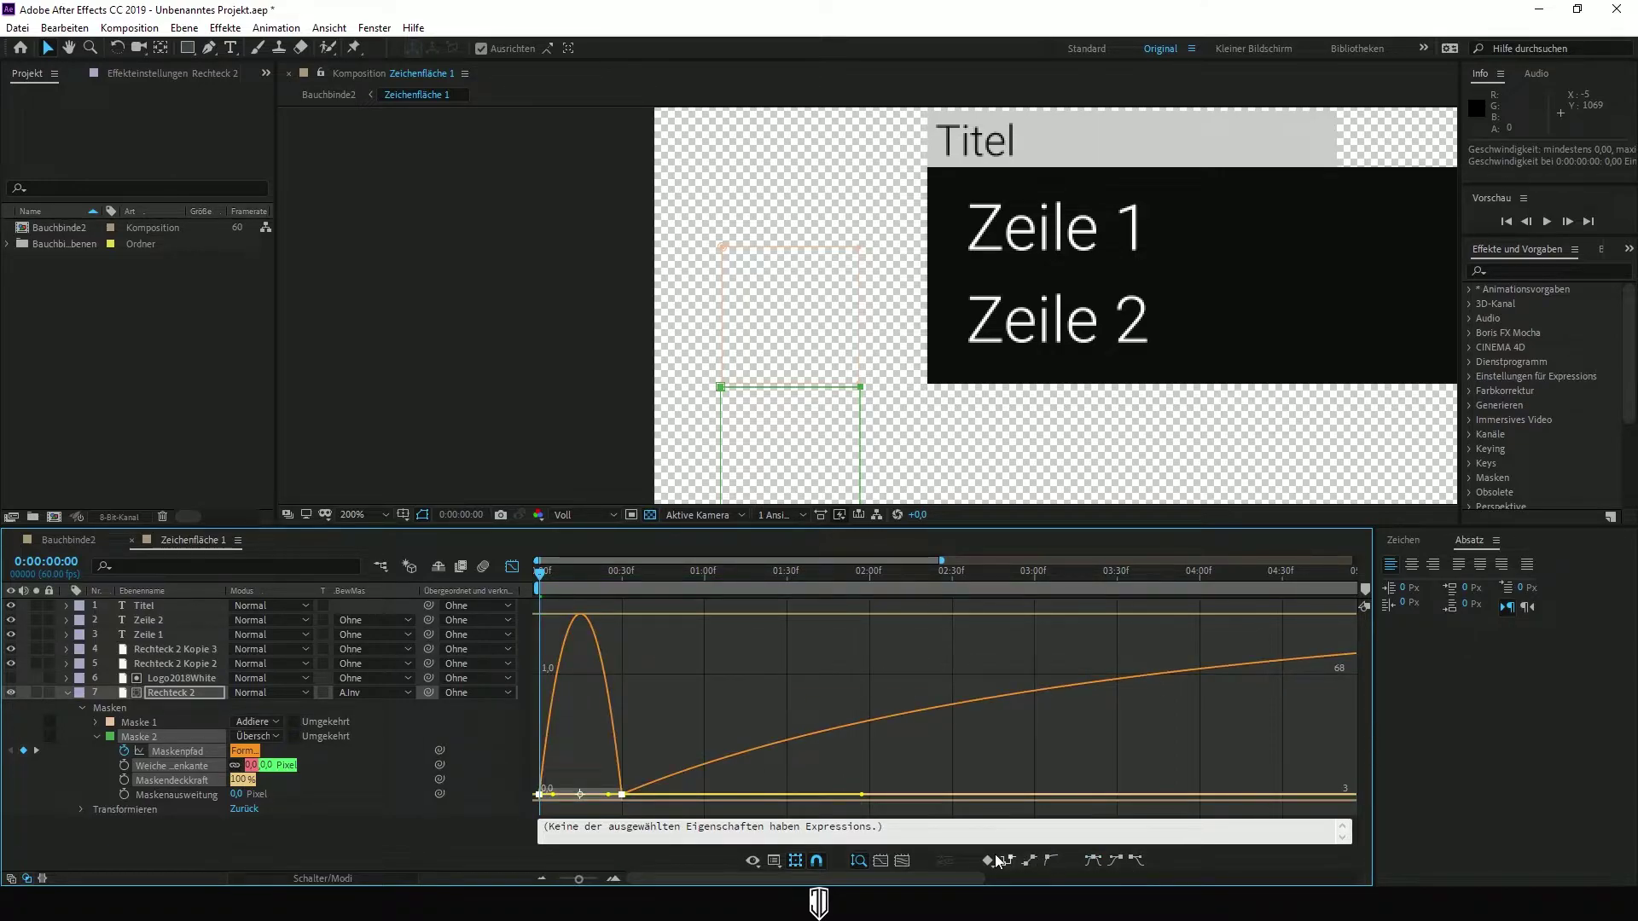
pyautogui.click(600, 795)
pyautogui.press('-')
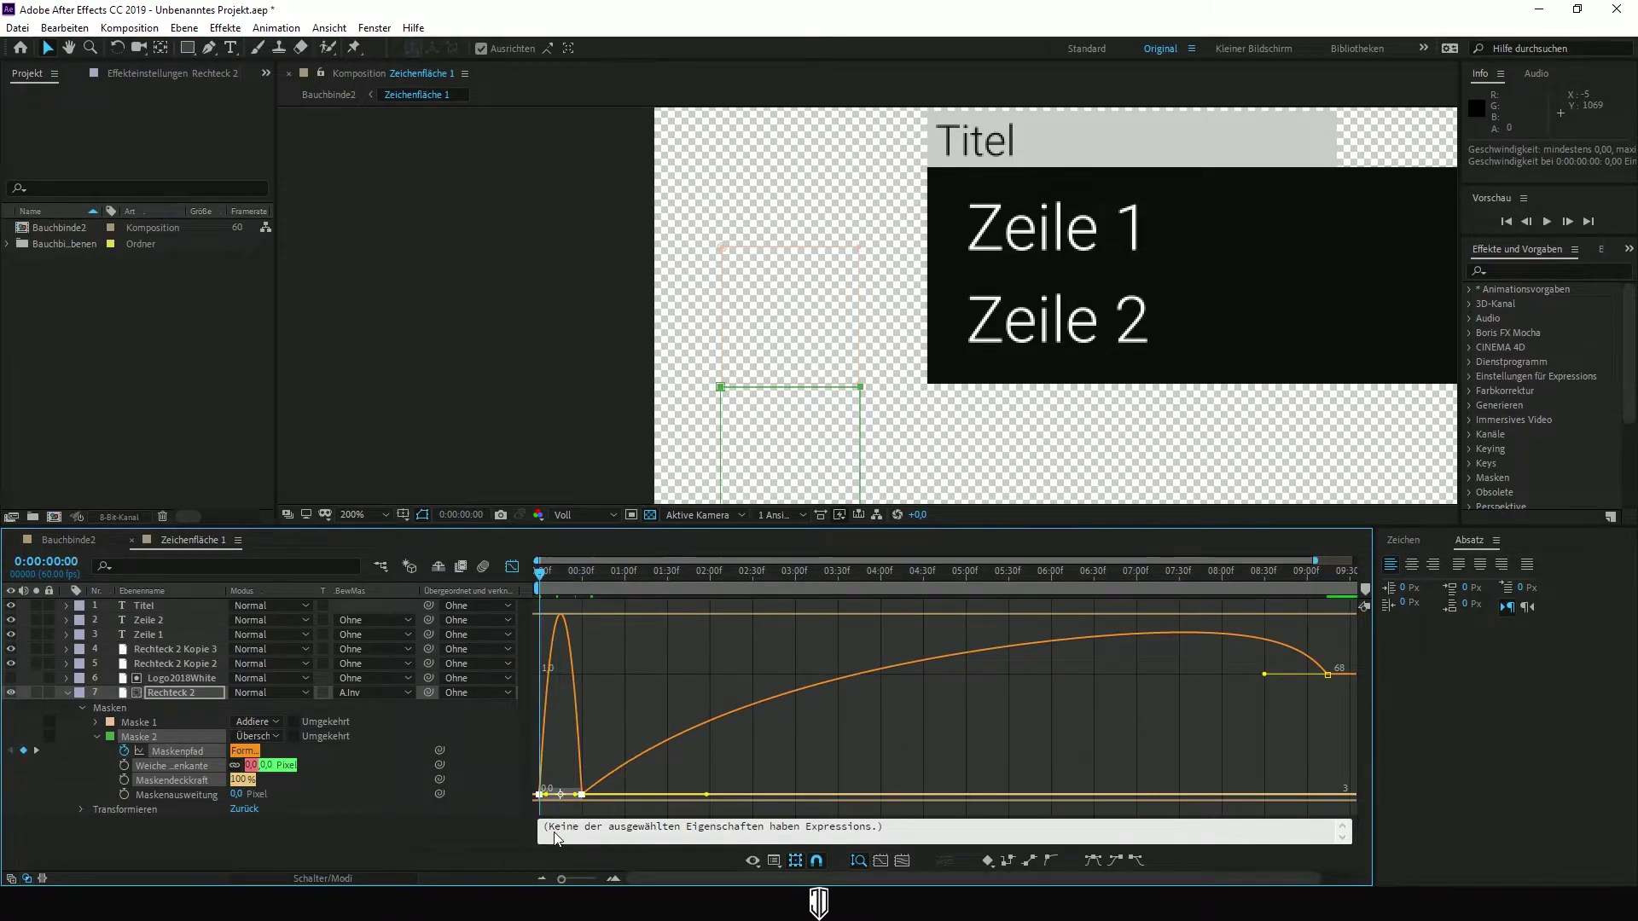
pyautogui.scroll(5, 588, 730)
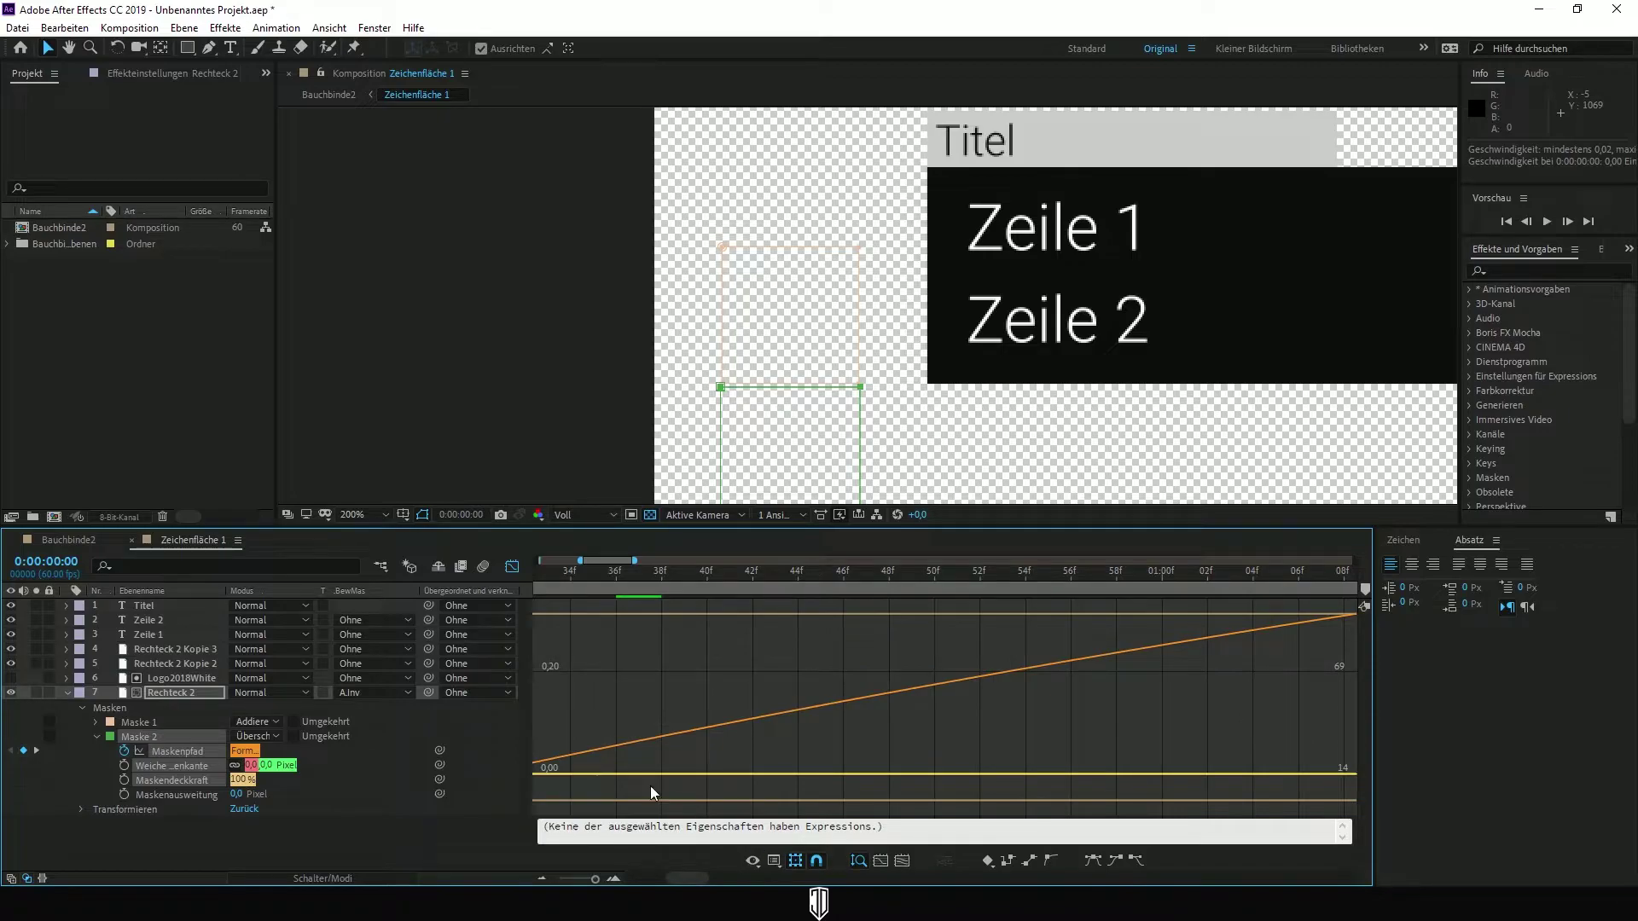
# Leave the Graph Editor and select the Logo2018White and black text box layers
pyautogui.click(66, 693)
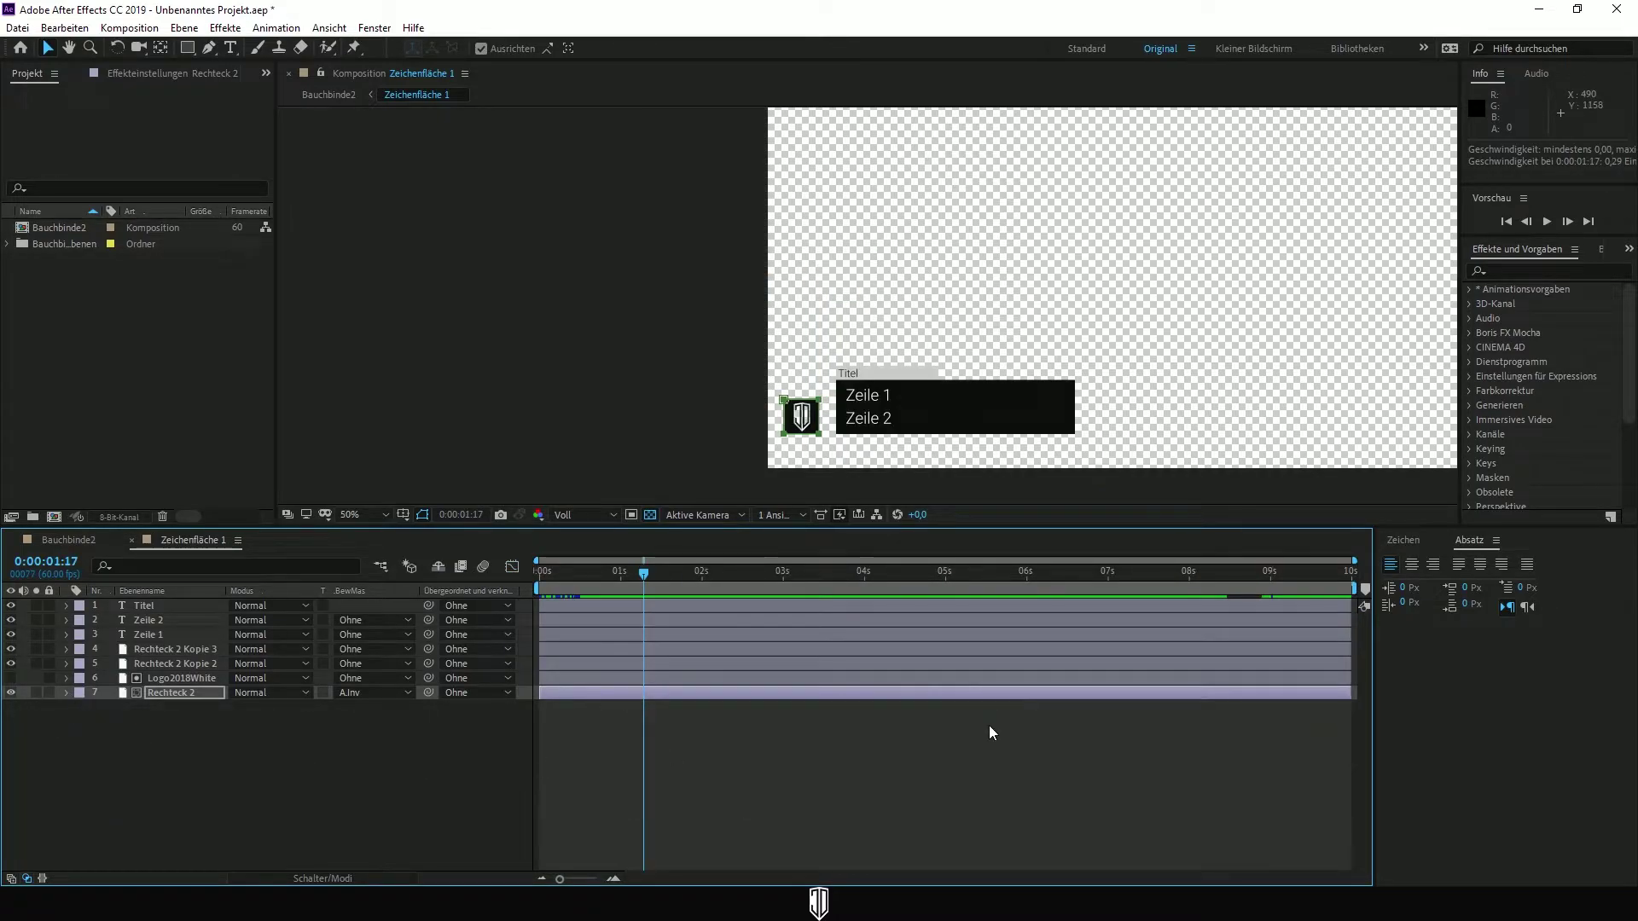
pyautogui.click(1000, 413)
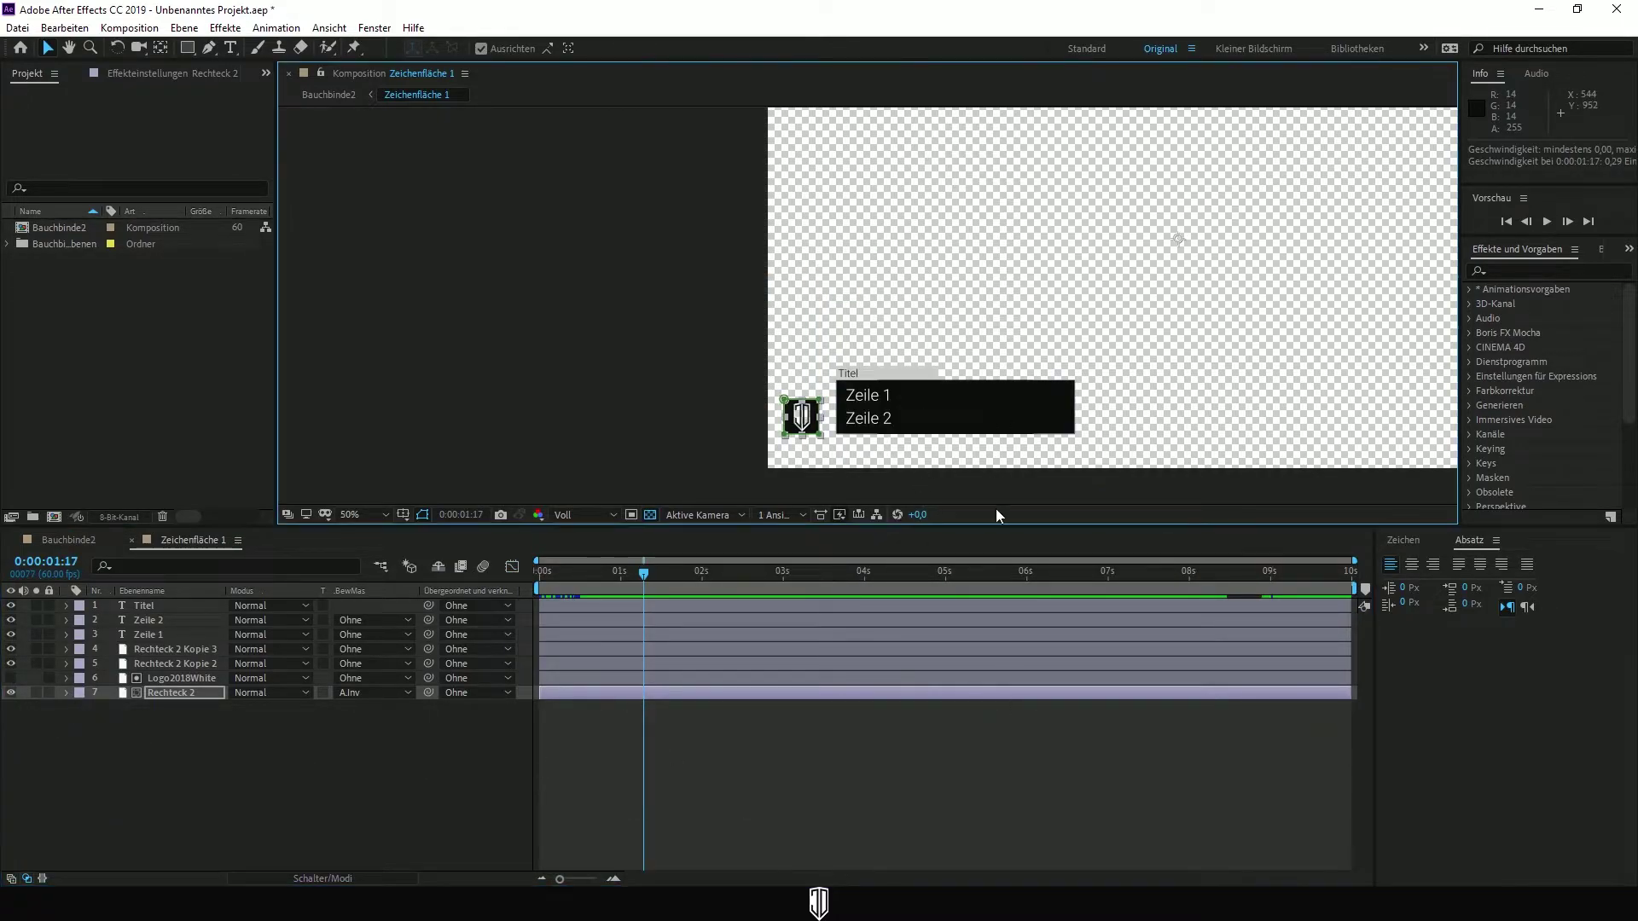
pyautogui.click(724, 683)
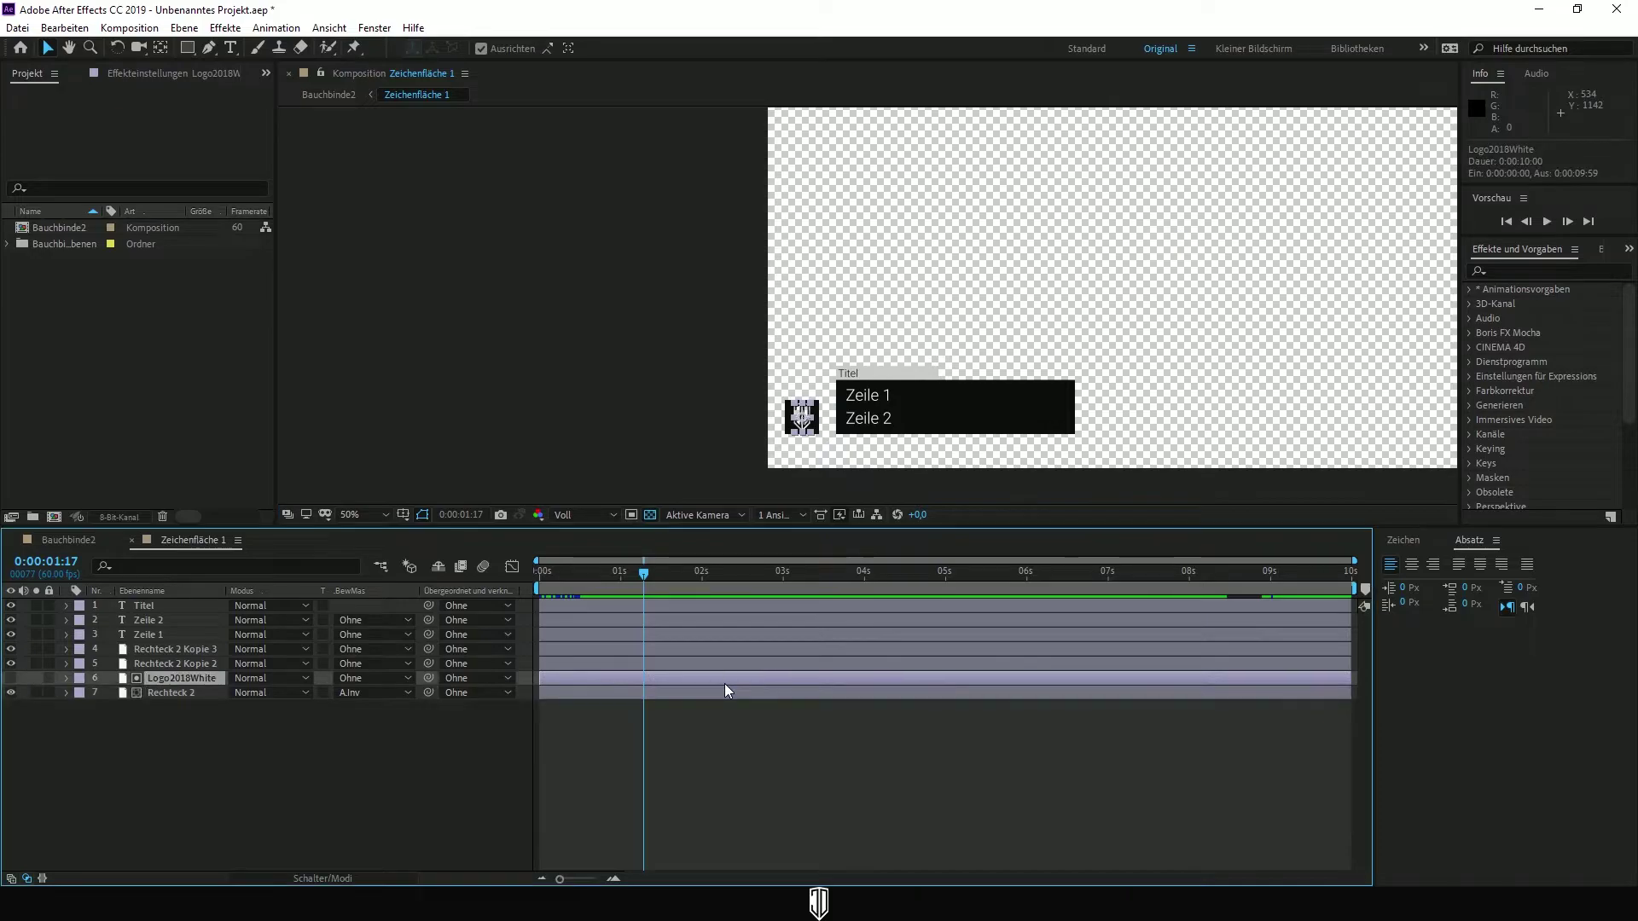
pyautogui.click(632, 666)
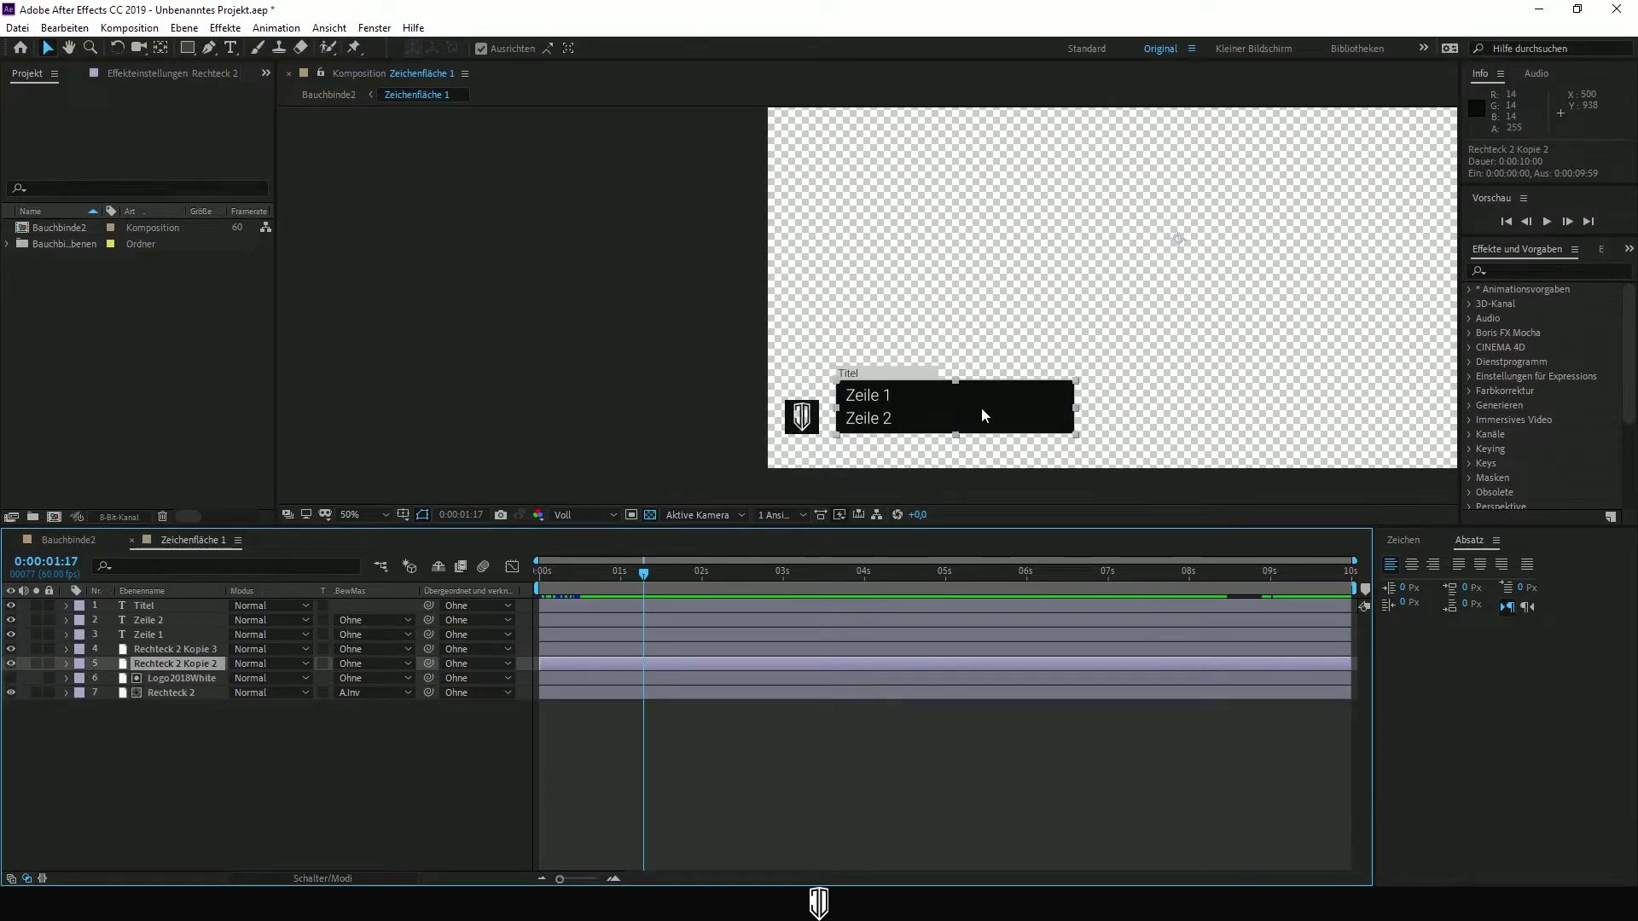
pyautogui.scroll(2, 981, 407)
pyautogui.scroll(2, 812, 401)
pyautogui.scroll(-2, 802, 415)
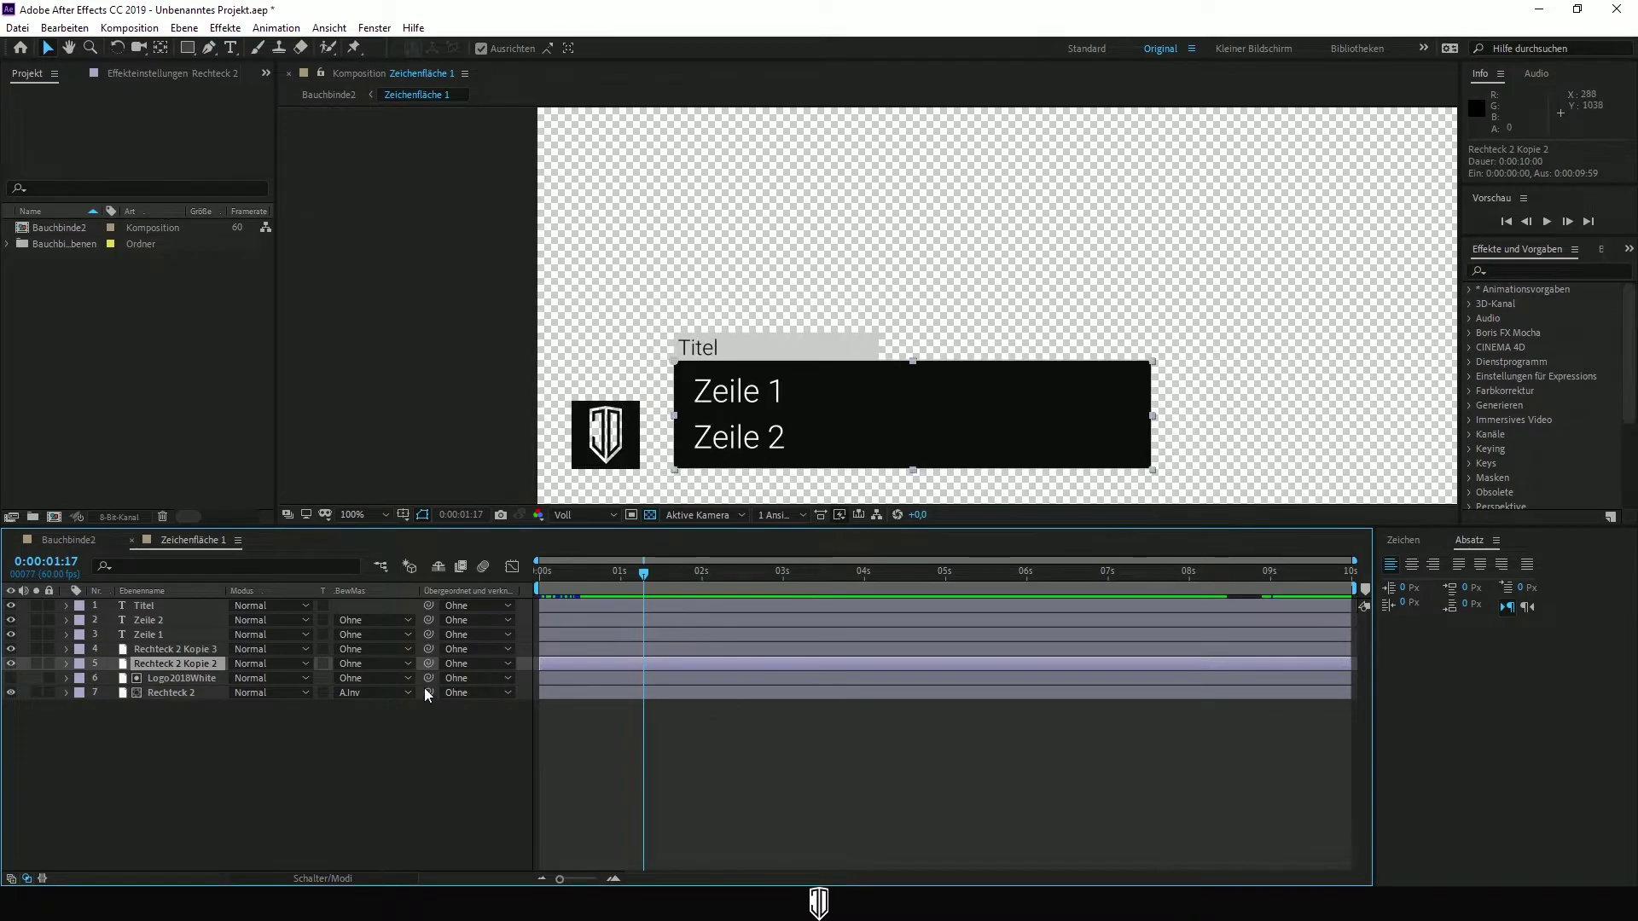
# Check the Titel box, Zeile 1 and Zeile 2 layers, then show the black box's mask properties
pyautogui.click(705, 650)
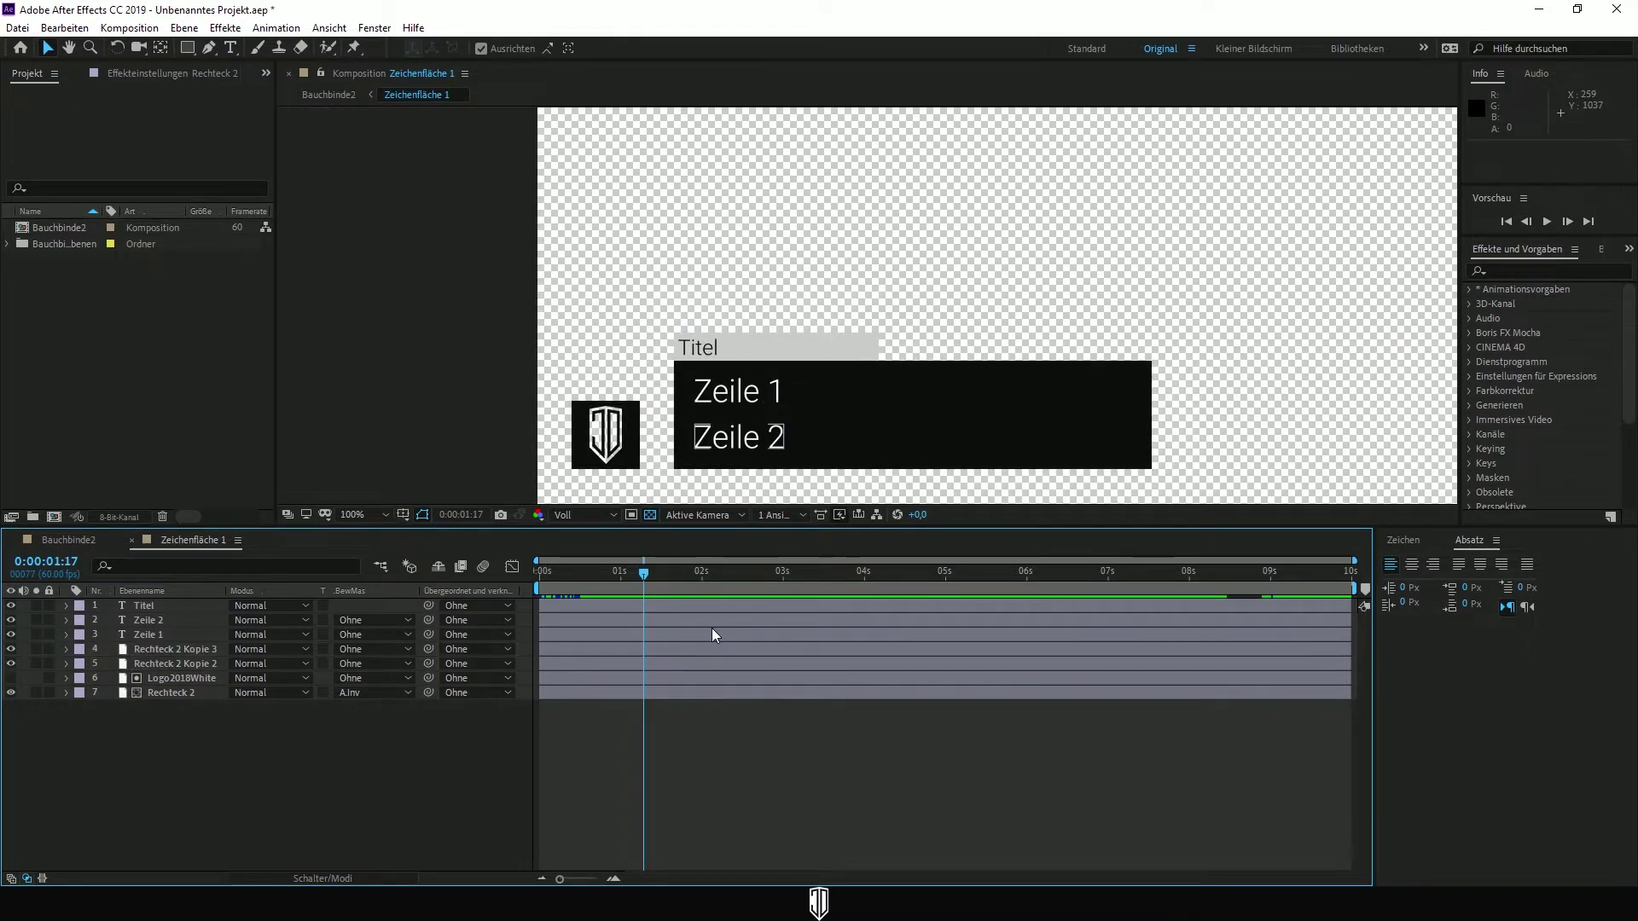
pyautogui.click(713, 632)
pyautogui.click(718, 623)
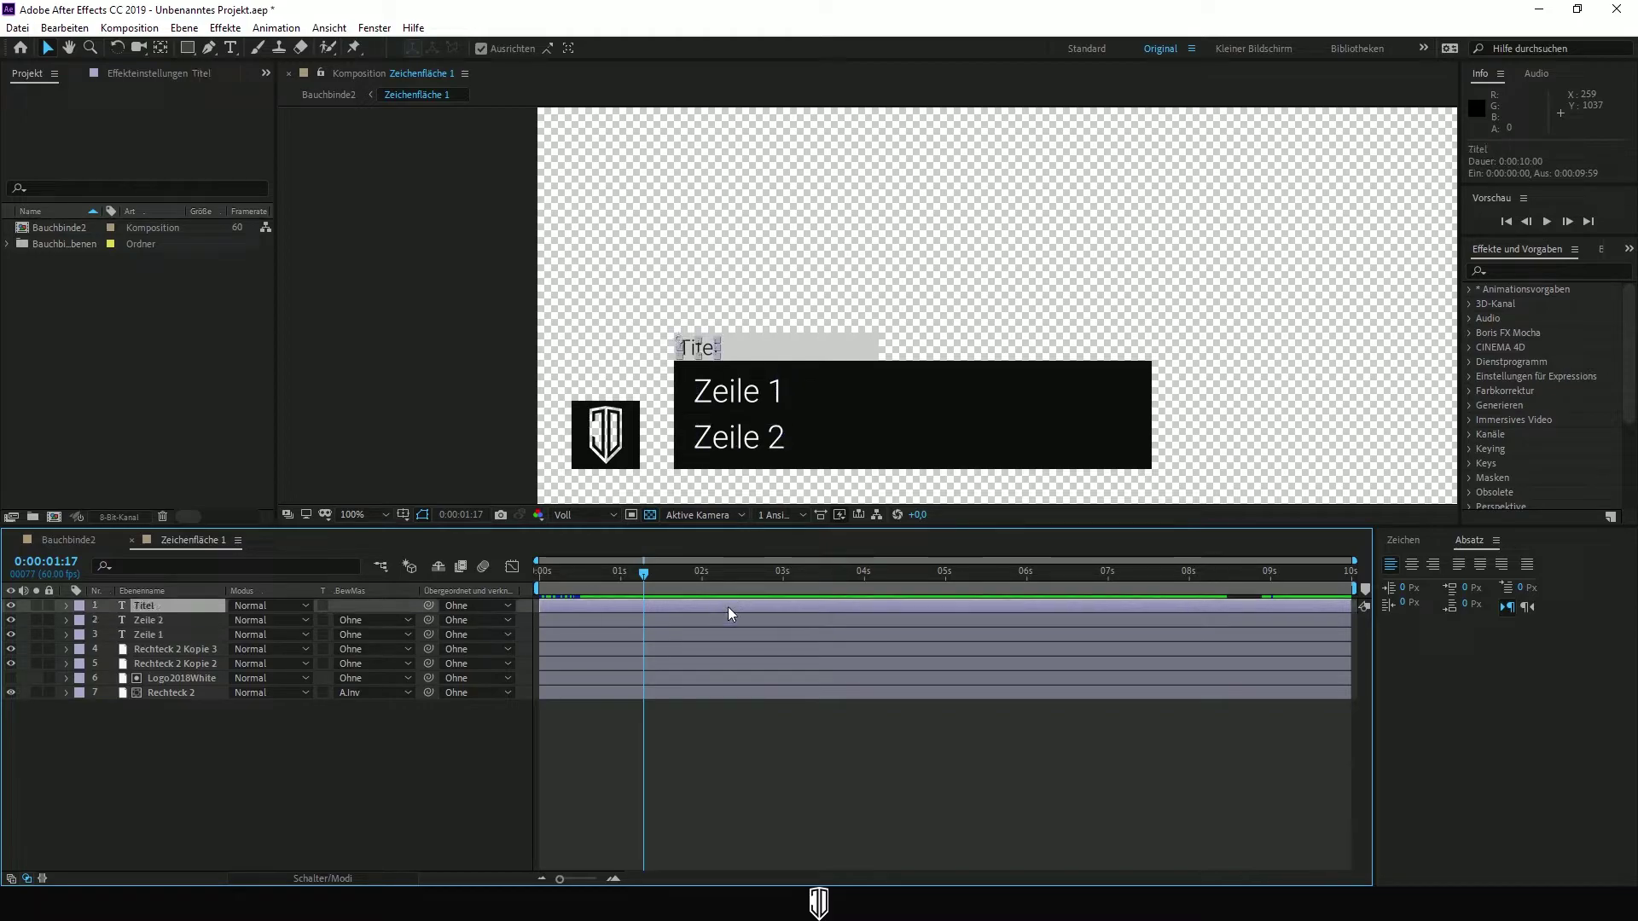
pyautogui.click(736, 629)
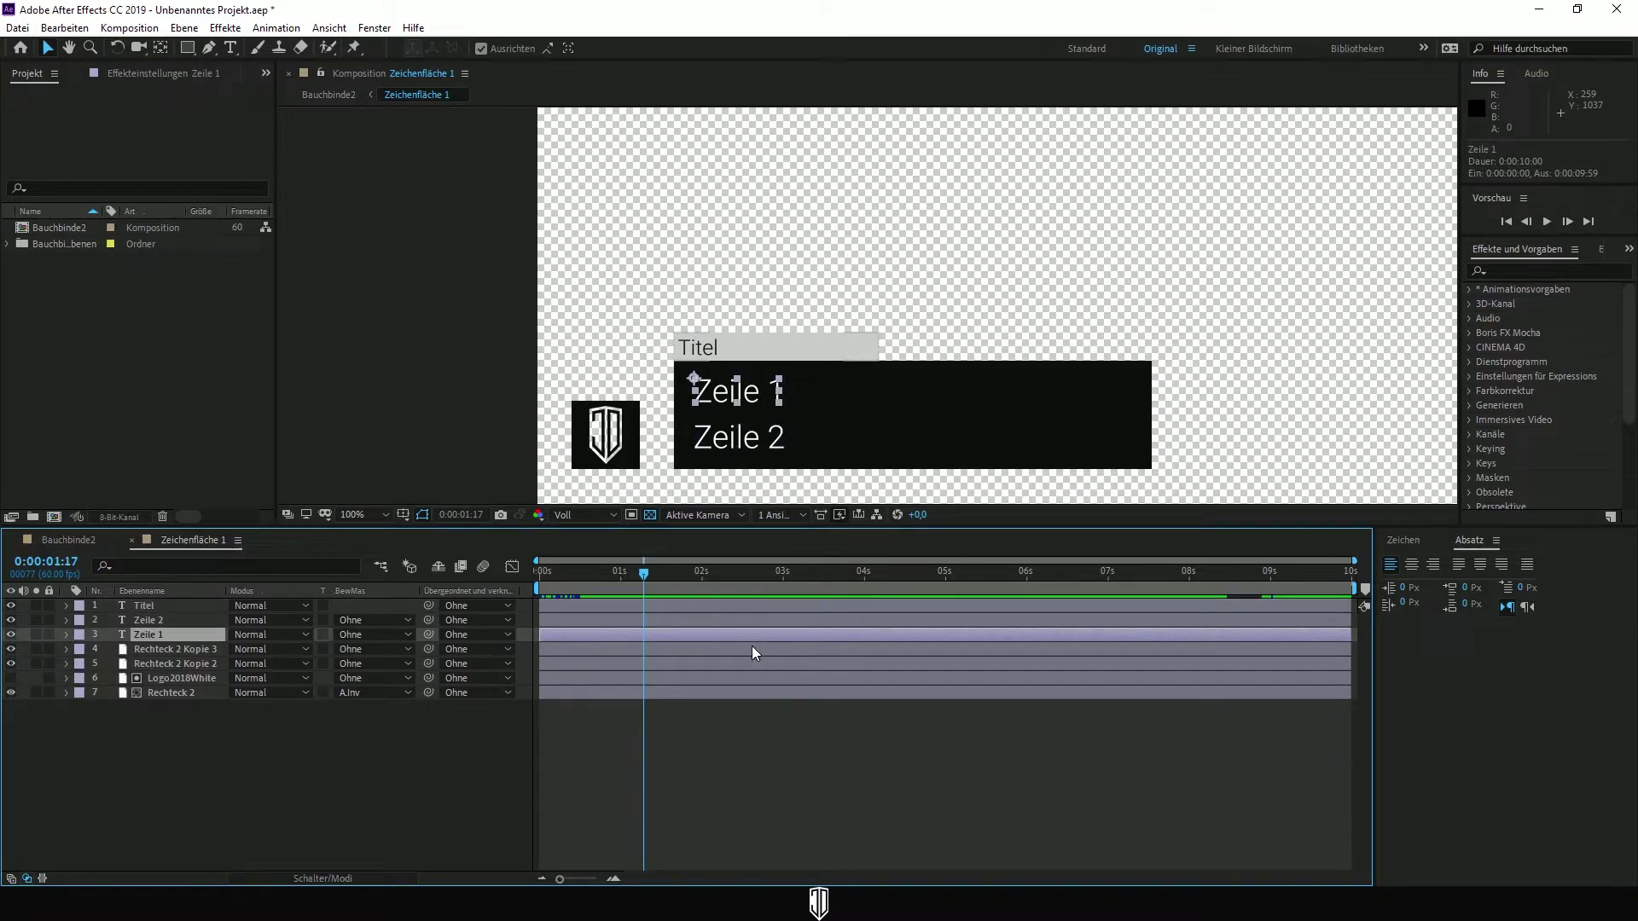
pyautogui.click(753, 649)
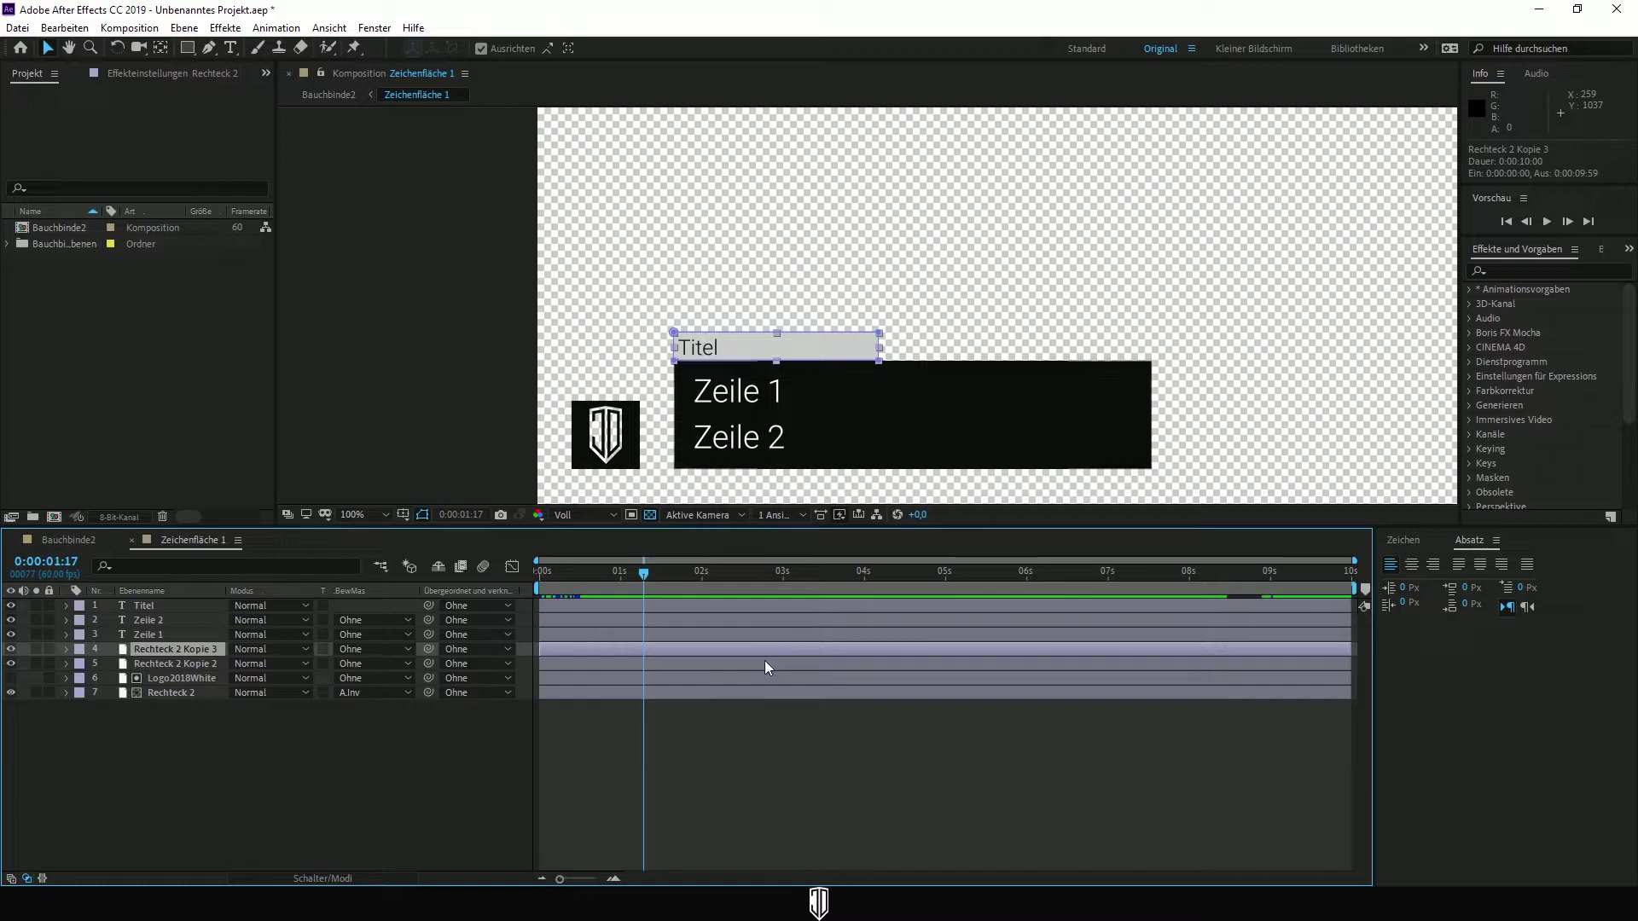
pyautogui.click(765, 664)
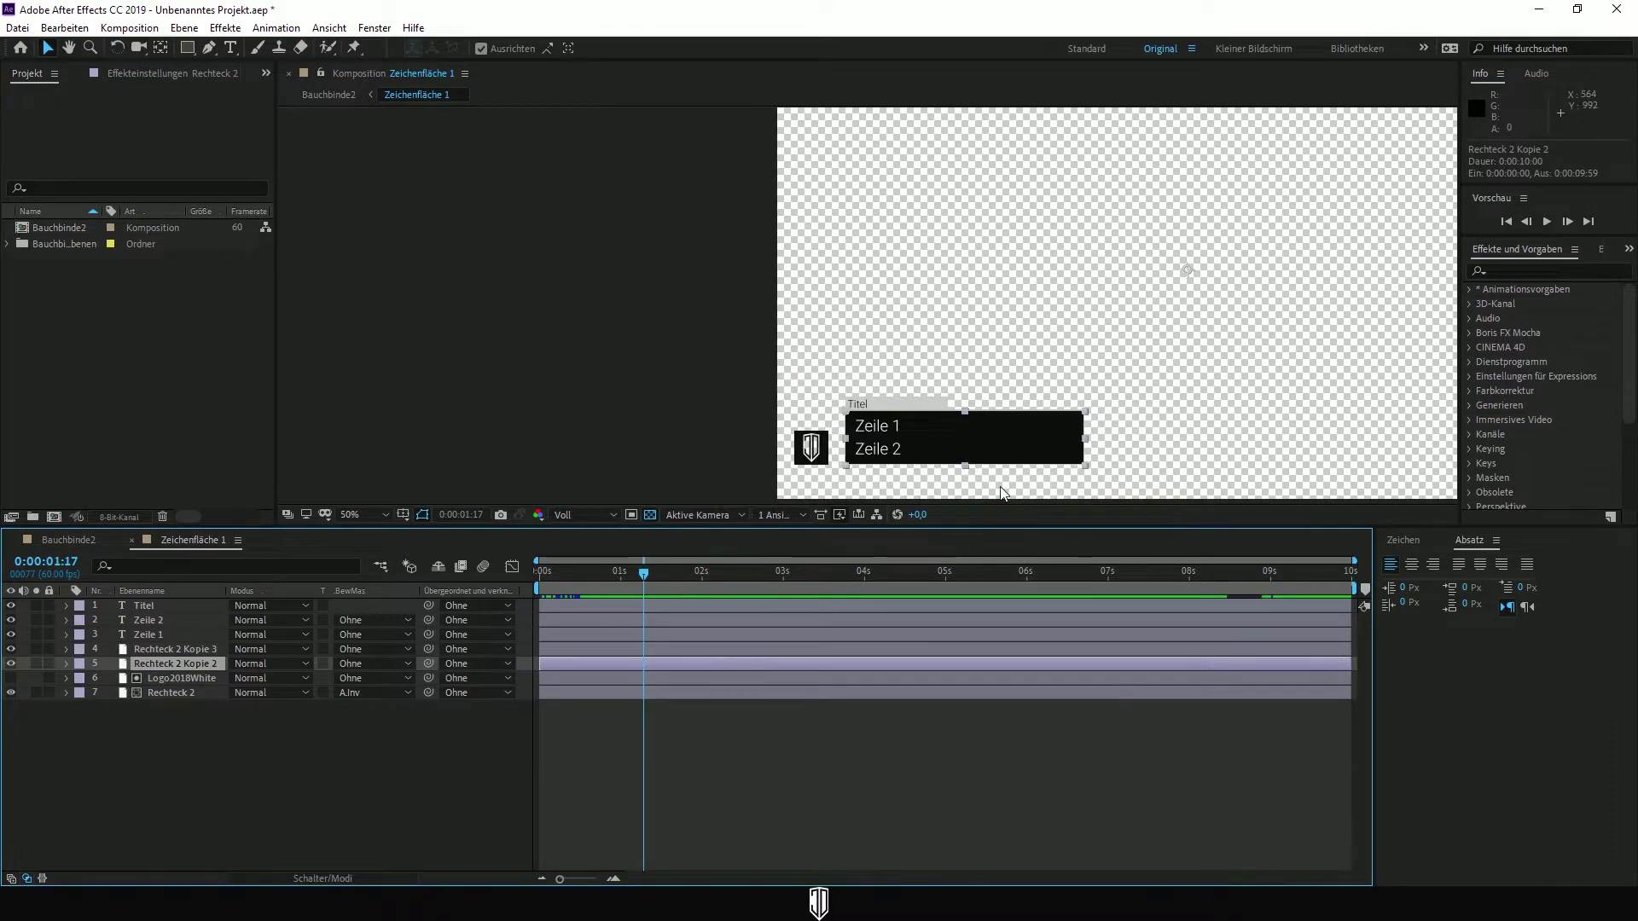
pyautogui.hotkey('ctrl', 't')
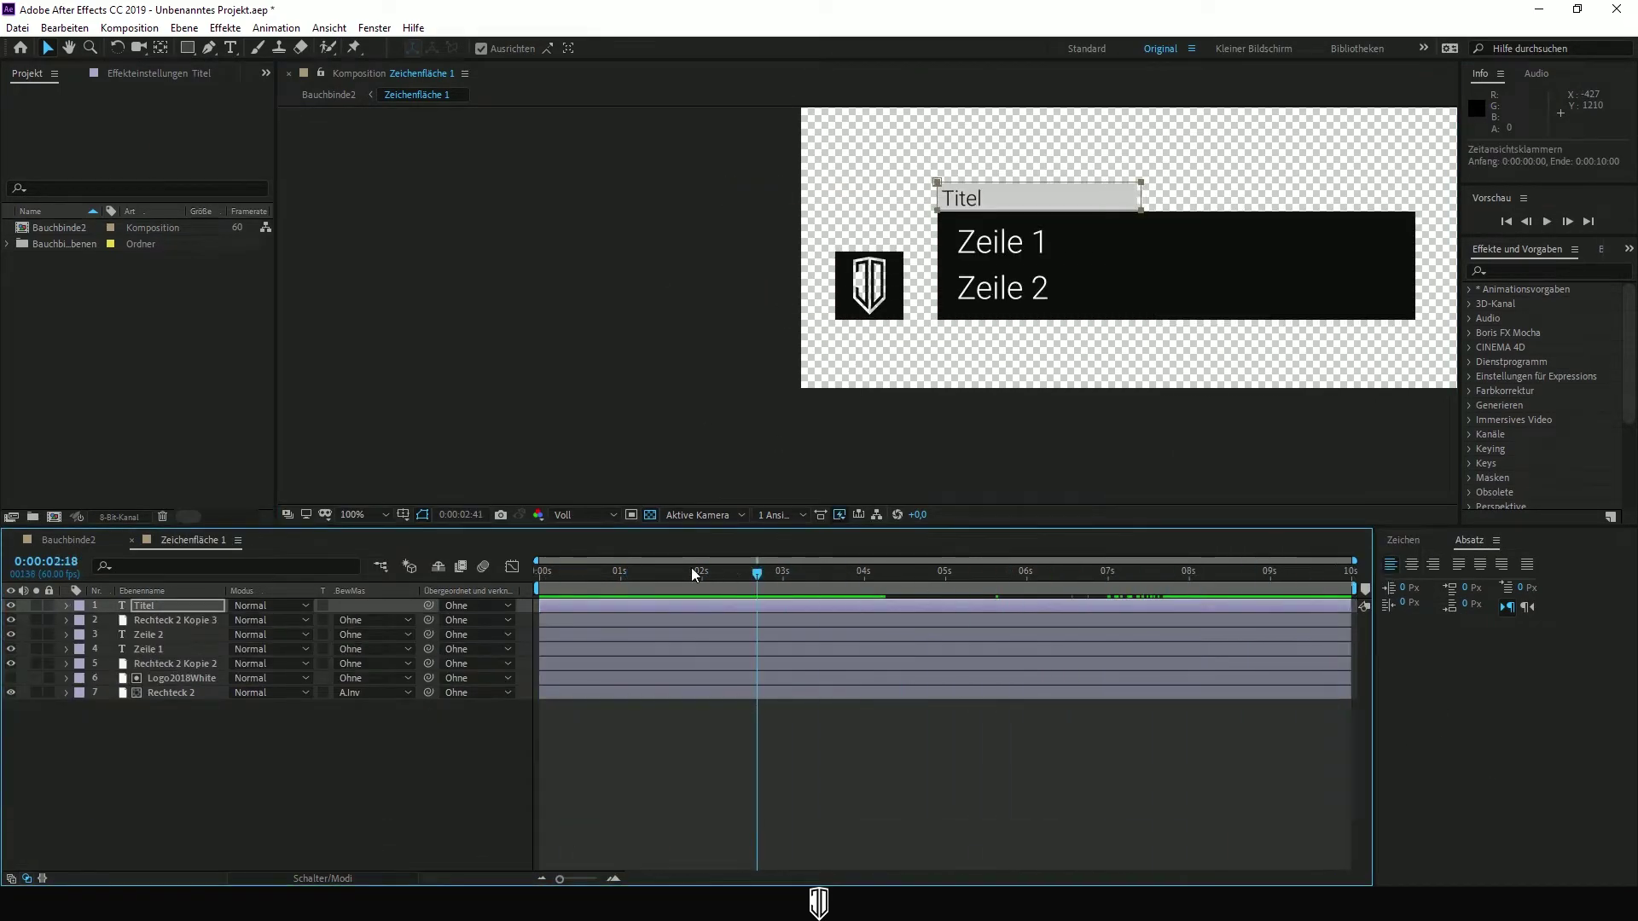
# Preview the lower-third animation from the start, stopping at about 7 seconds
pyautogui.moveTo(693, 574); pyautogui.dragTo(528, 569)
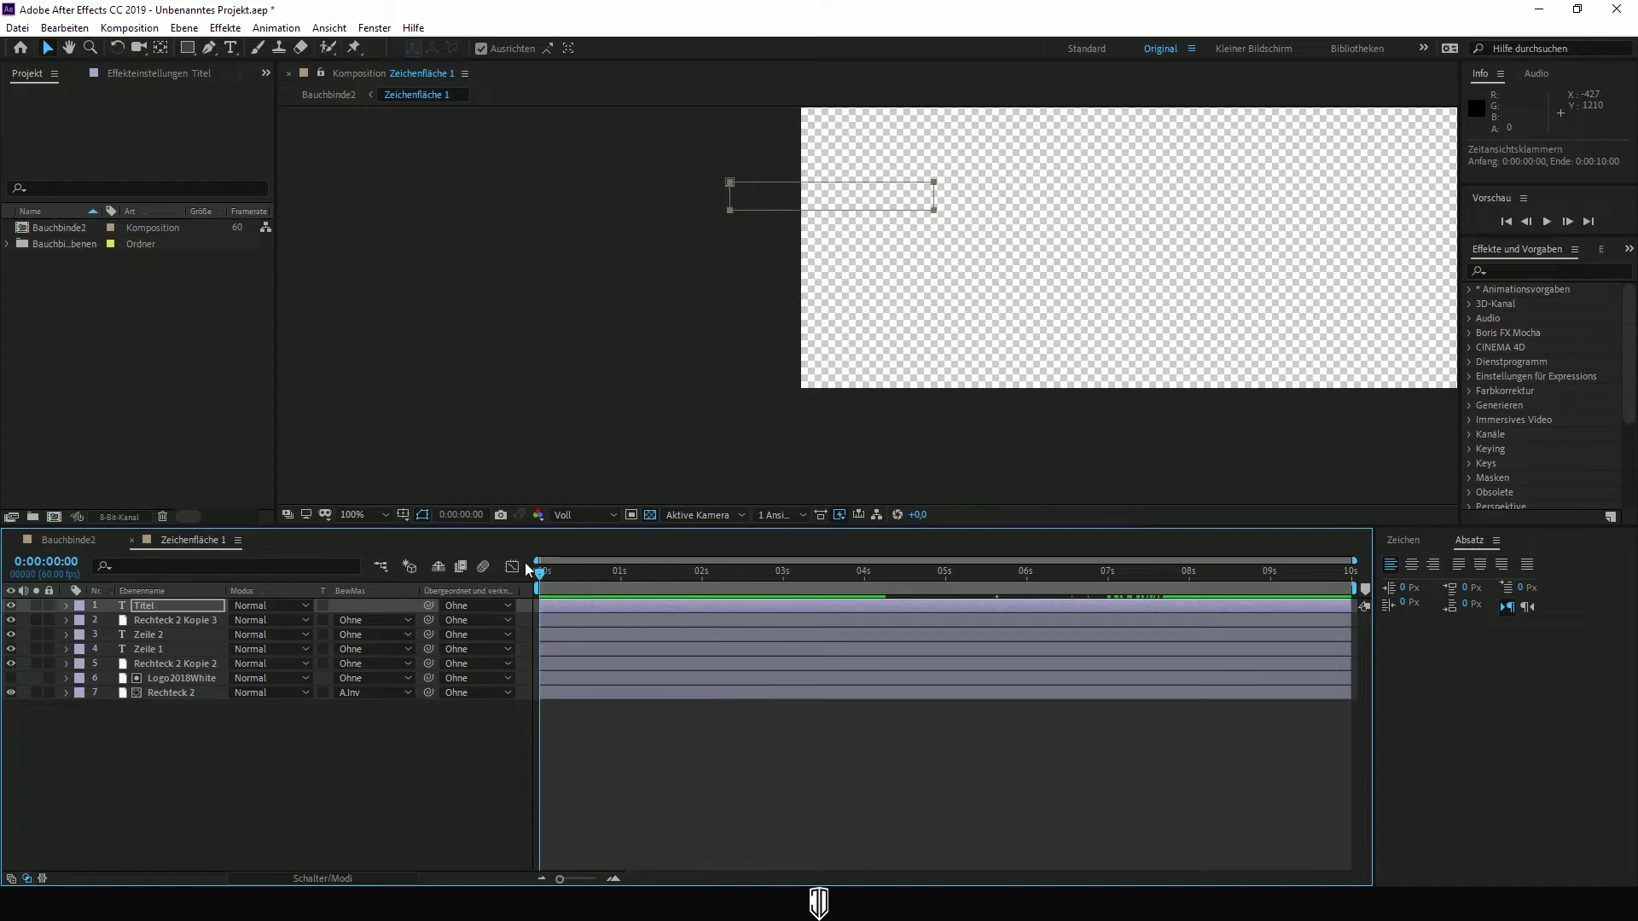
pyautogui.press('space')
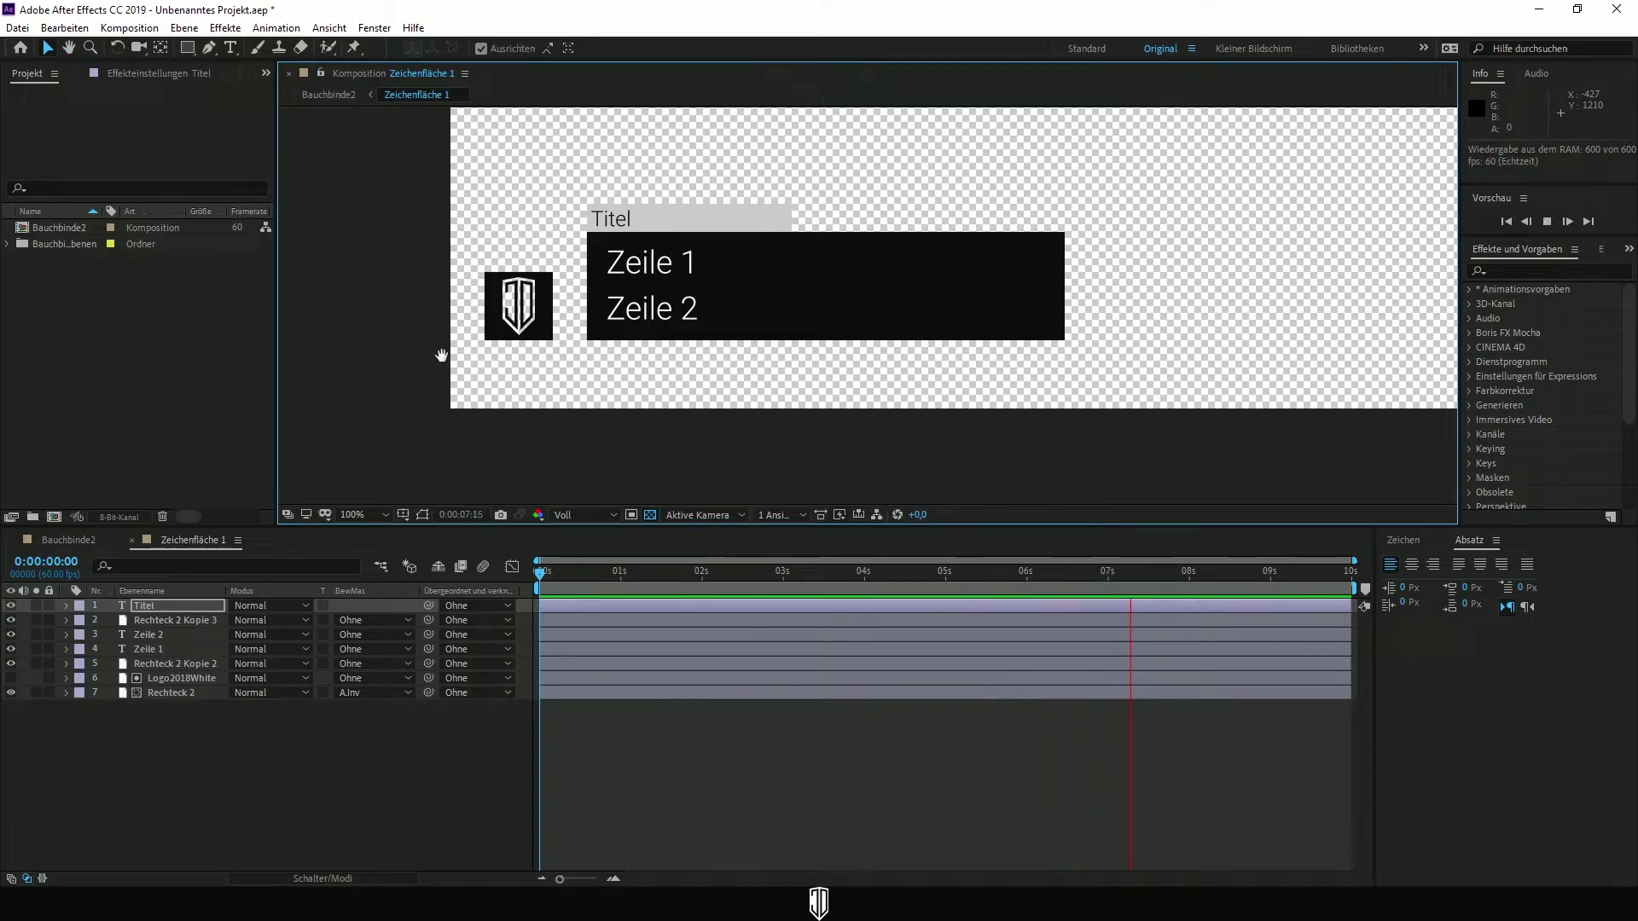
pyautogui.press('space')
# Save the project via Datei > Speichern unter as Bauchbinde.aep in the Bauchbinde folder
pyautogui.click(17, 27)
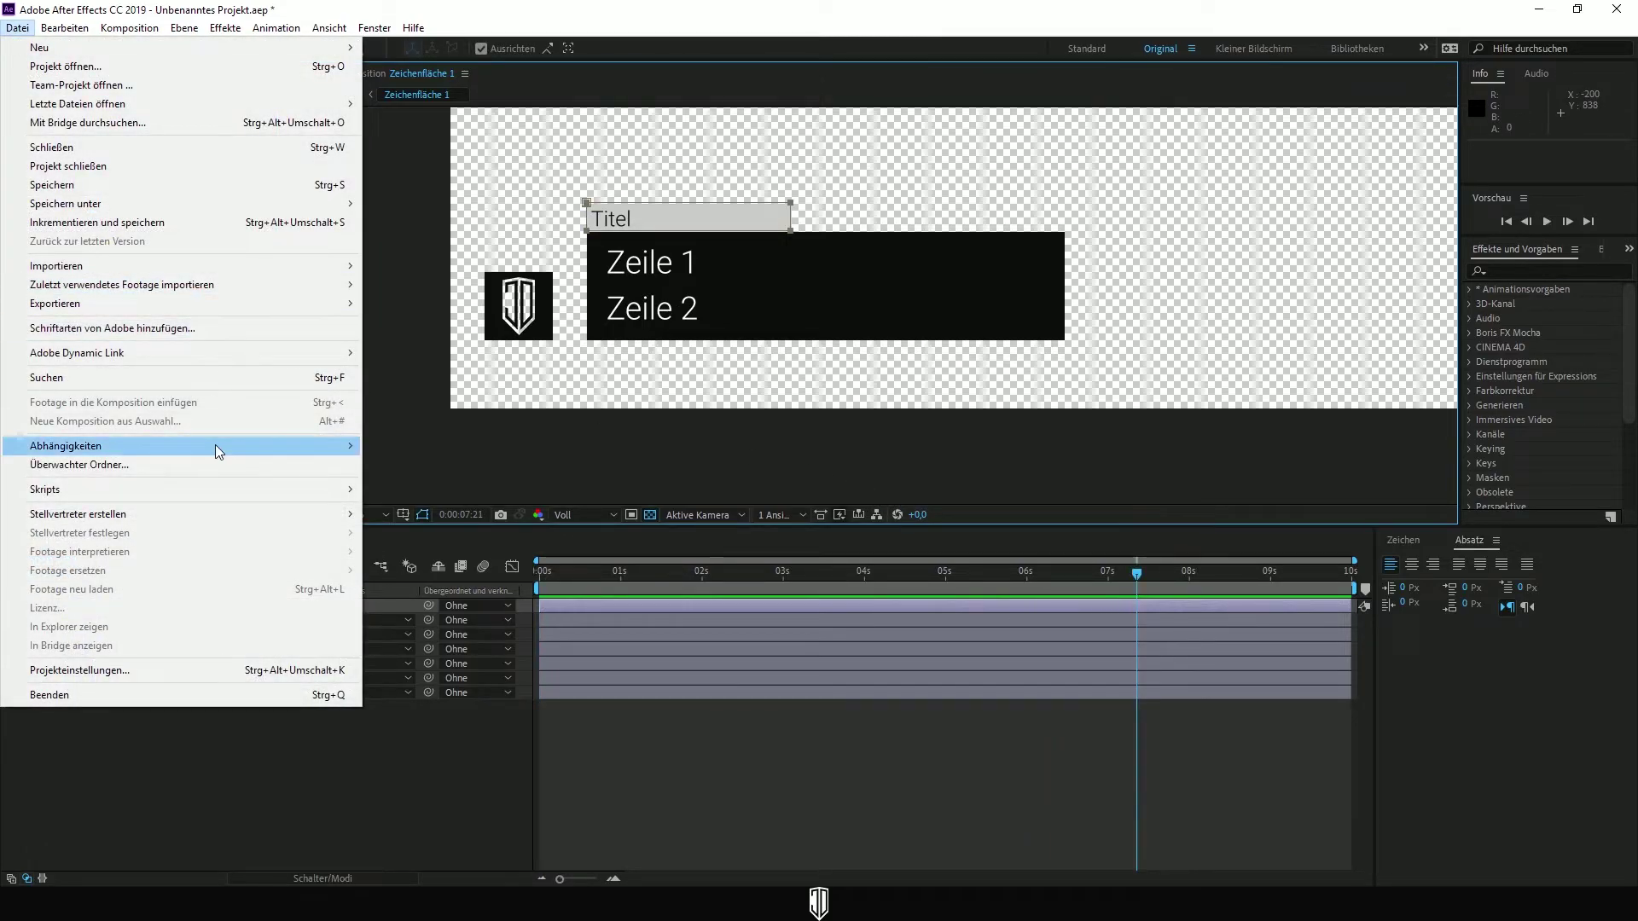
pyautogui.moveTo(285, 203)
pyautogui.click(409, 203)
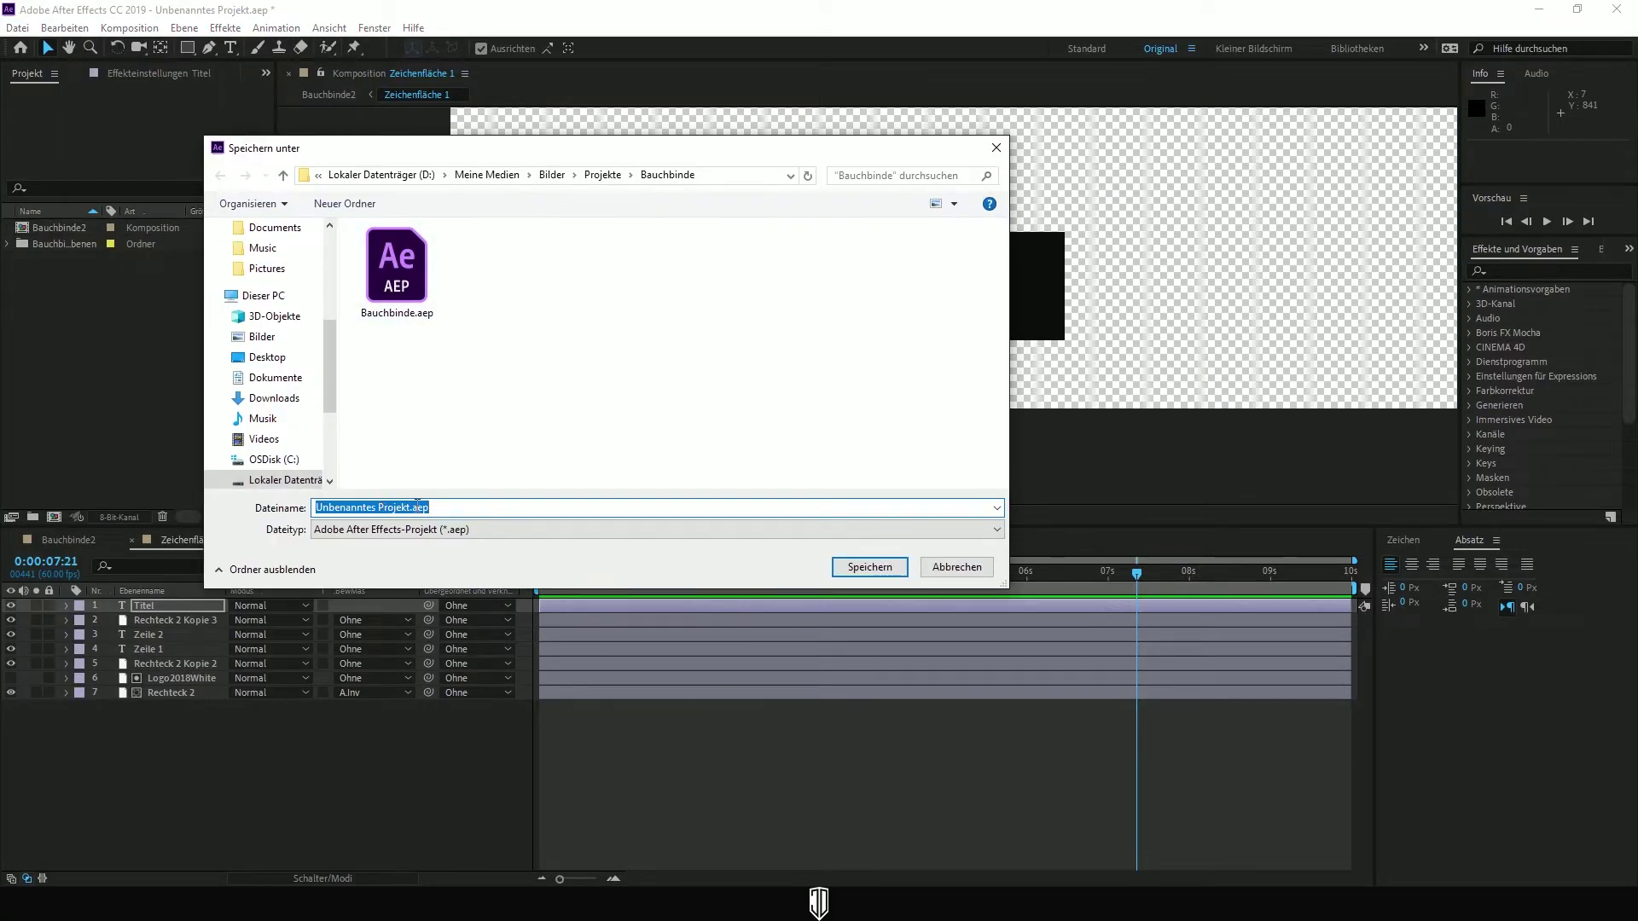
pyautogui.click(401, 304)
pyautogui.click(442, 506)
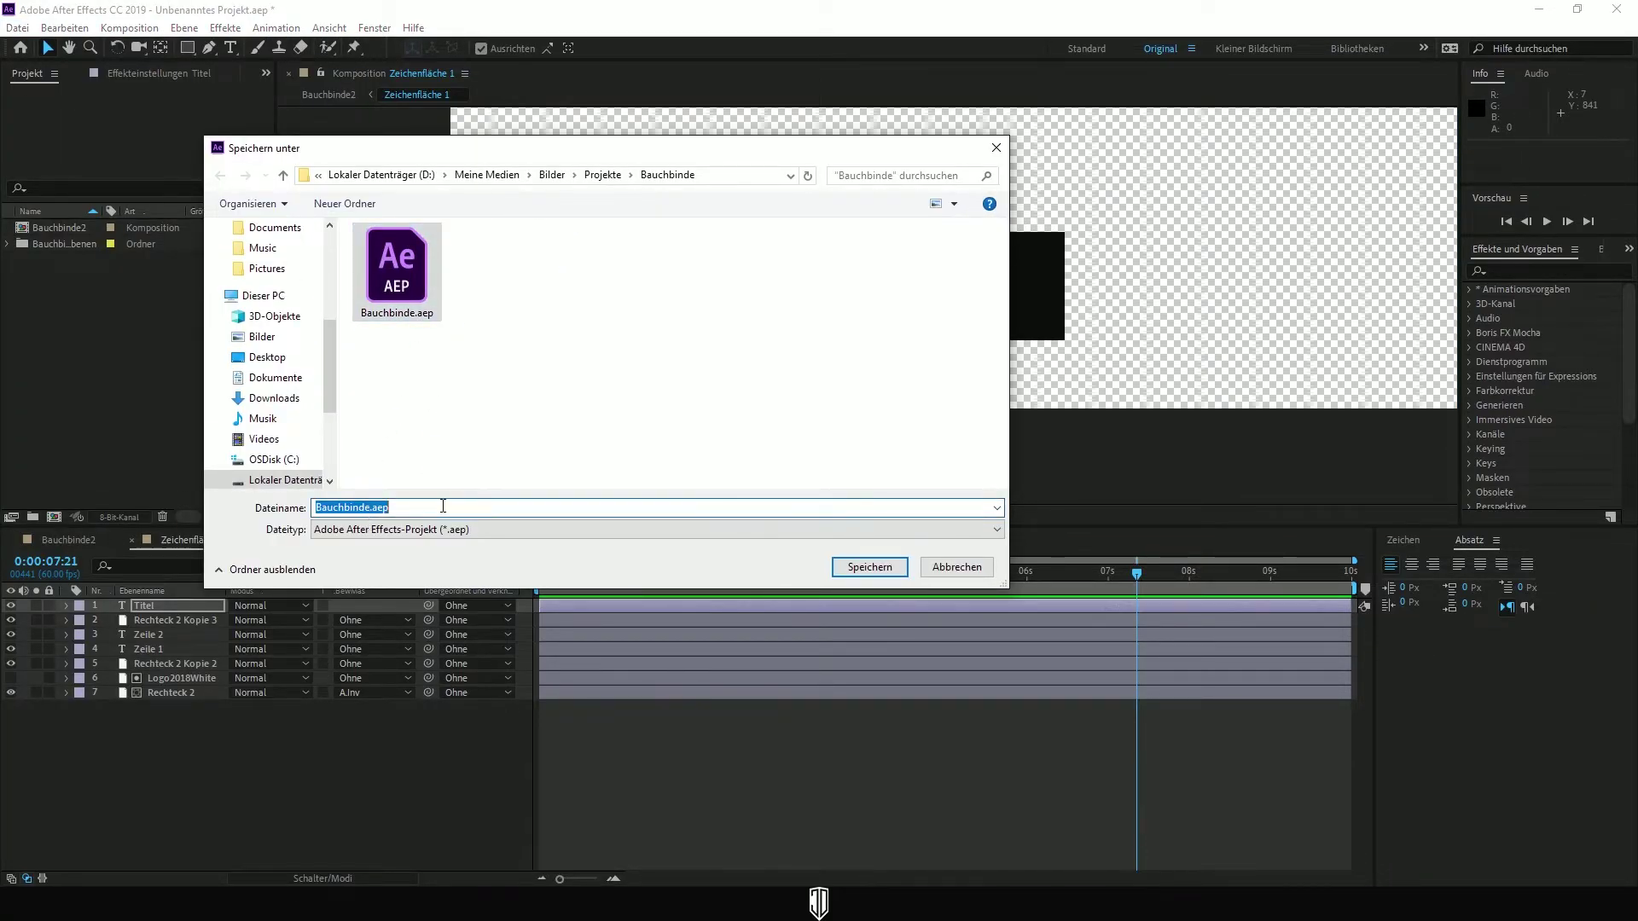
pyautogui.click(379, 510)
pyautogui.write("'")
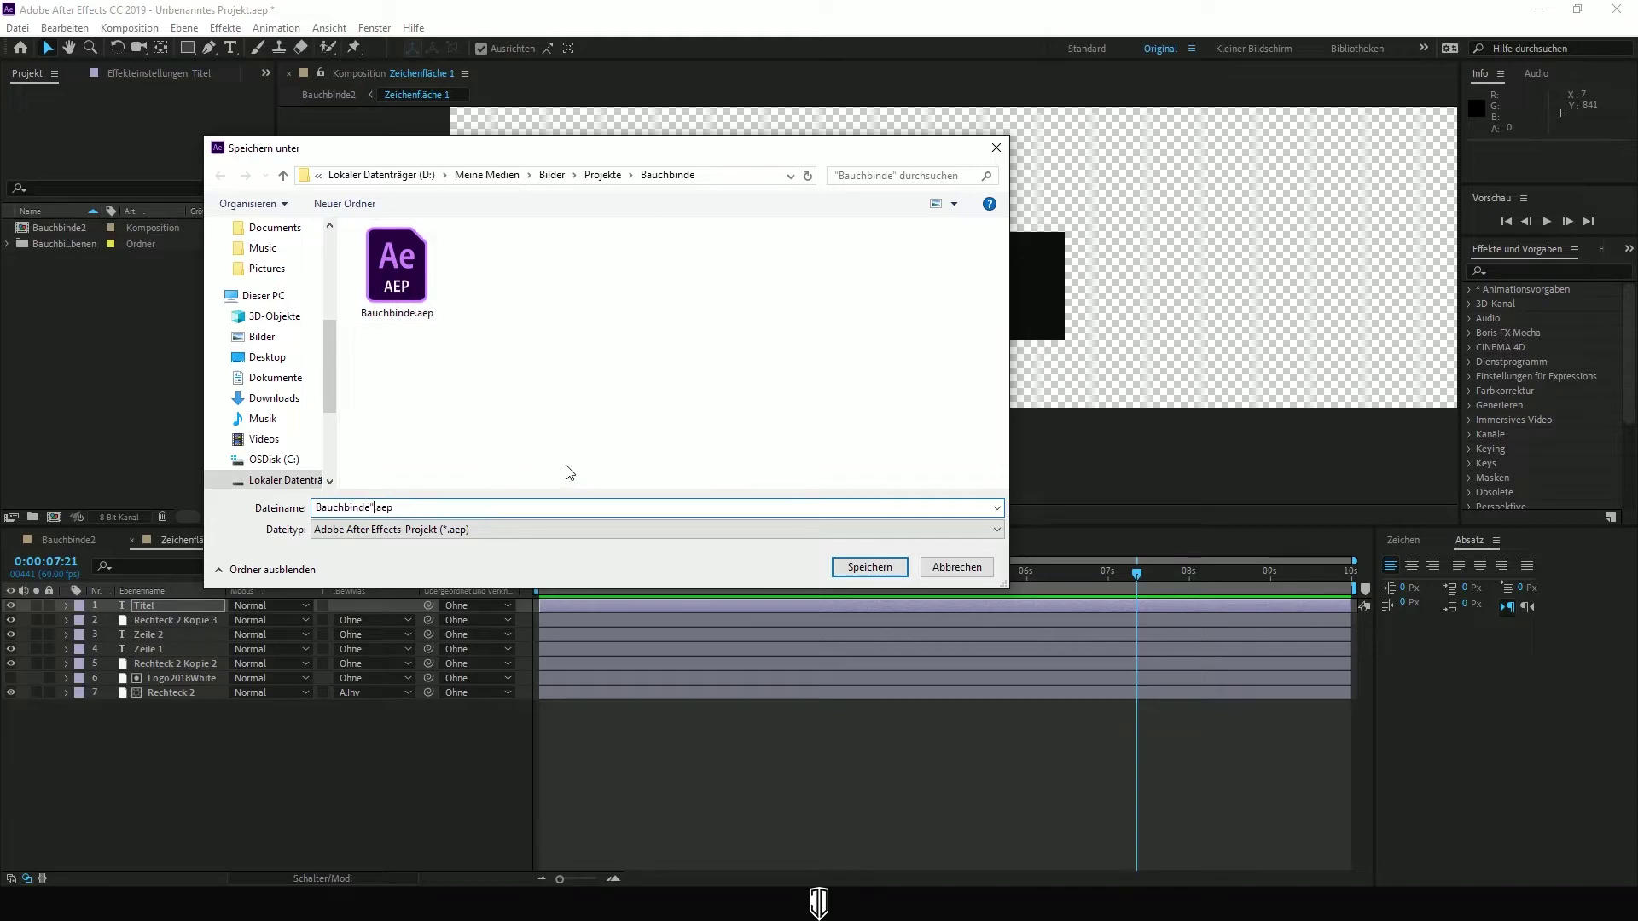
pyautogui.press('BackSpace')
pyautogui.write('2')
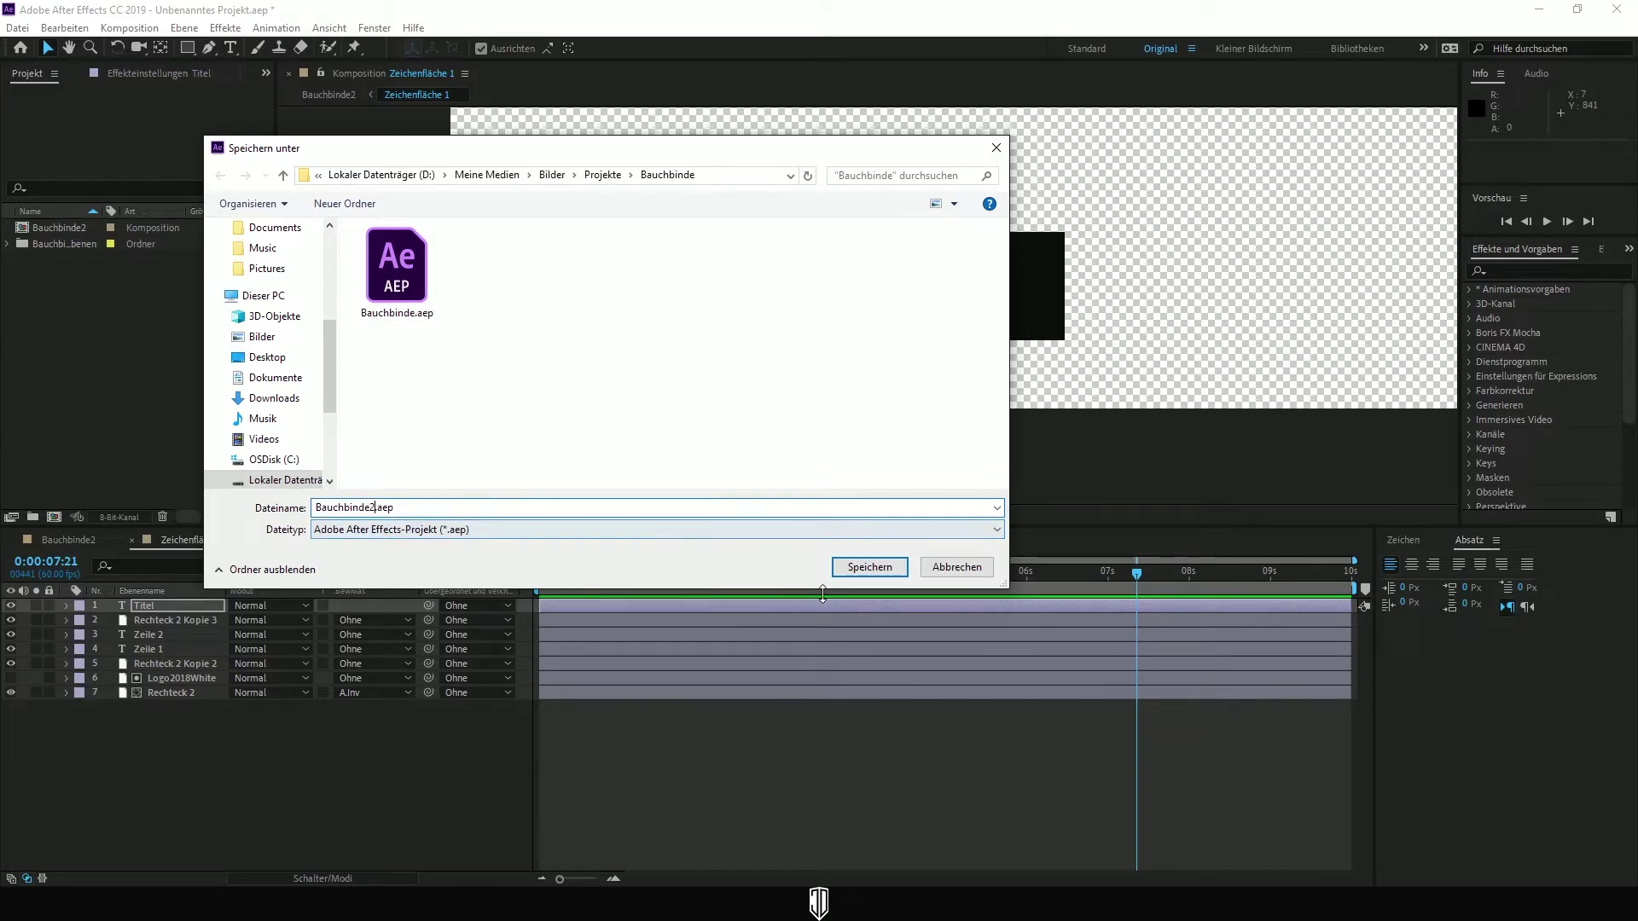
pyautogui.click(869, 566)
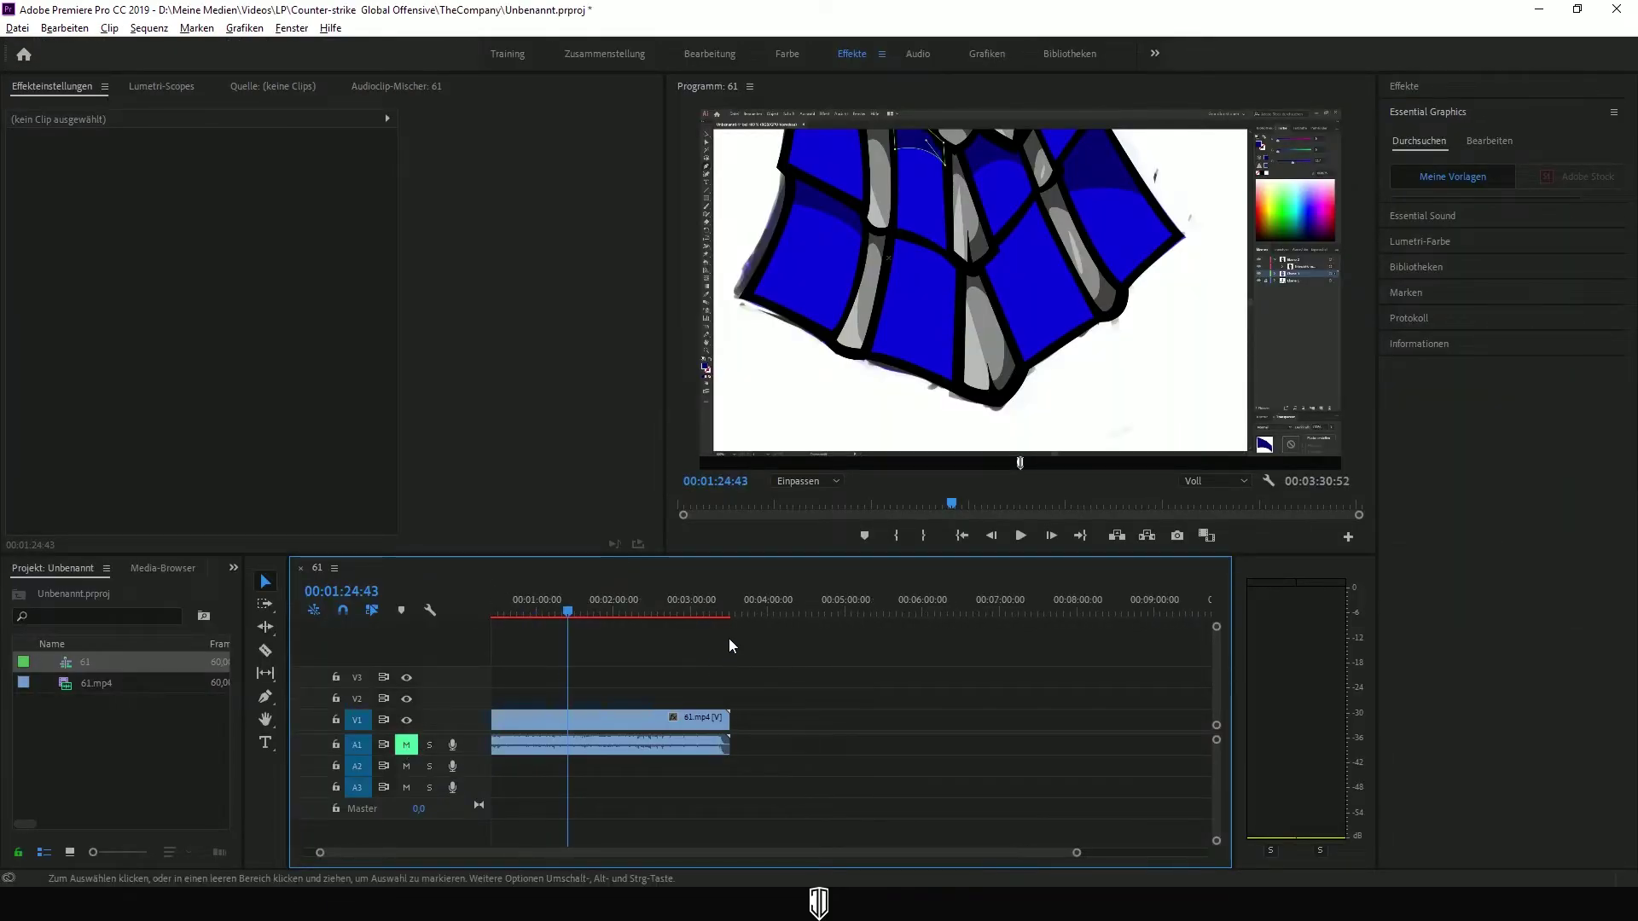
# Zoom the Premiere timeline, then drag the saved .aep file into the Project panel
pyautogui.scroll(1, 723, 853)
pyautogui.scroll(2, 721, 851)
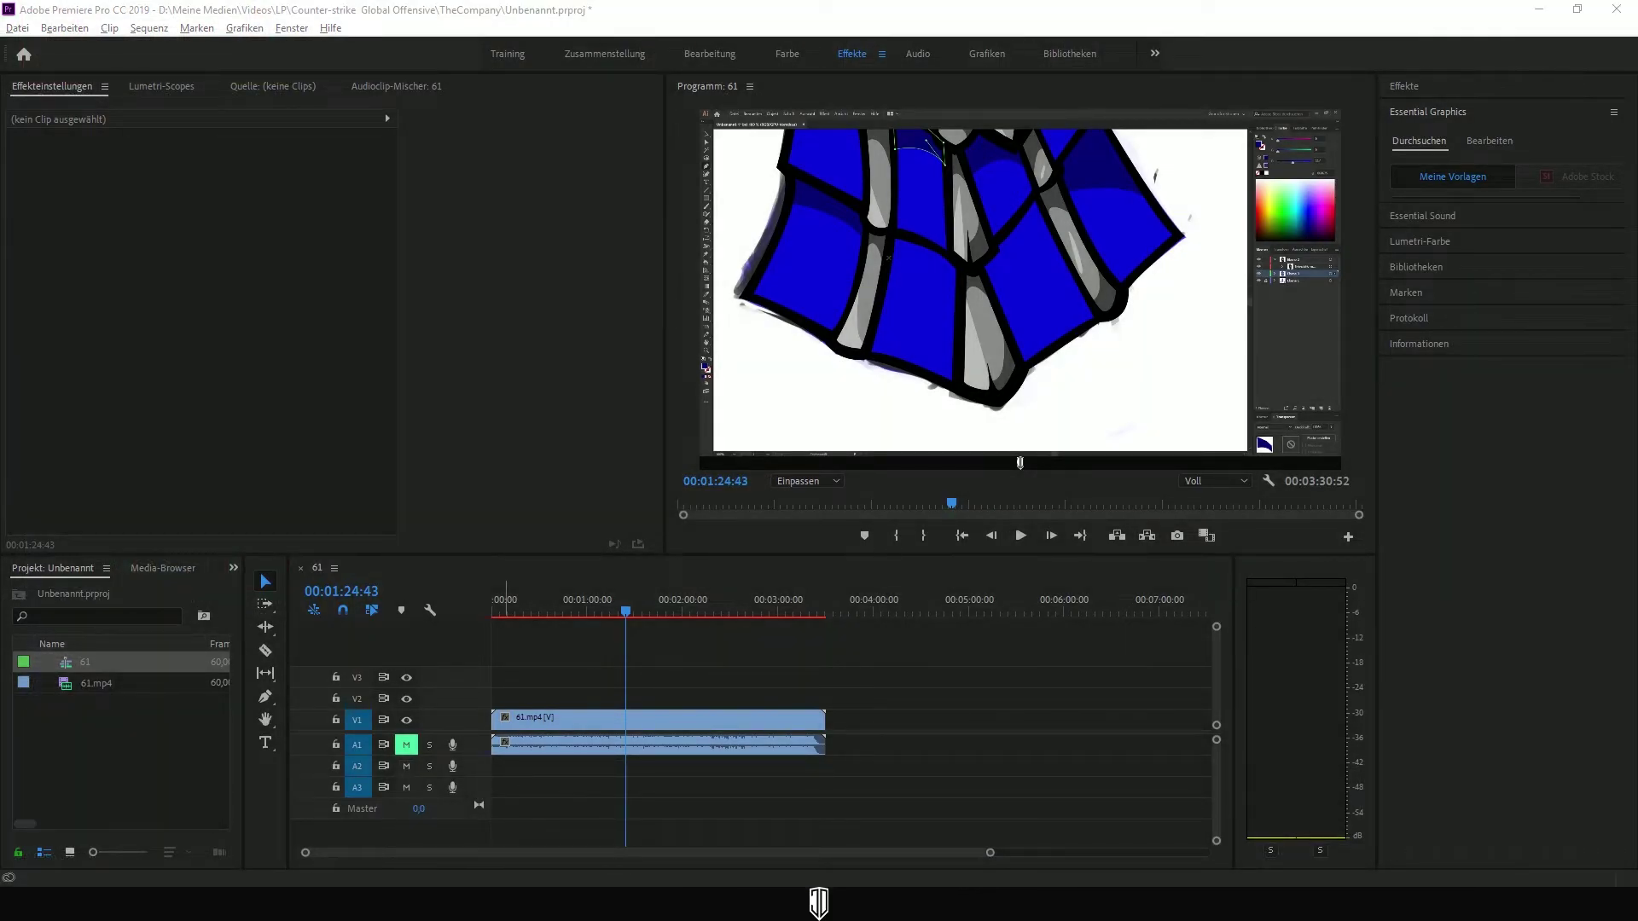
pyautogui.moveTo(41, 580); pyautogui.dragTo(115, 763)
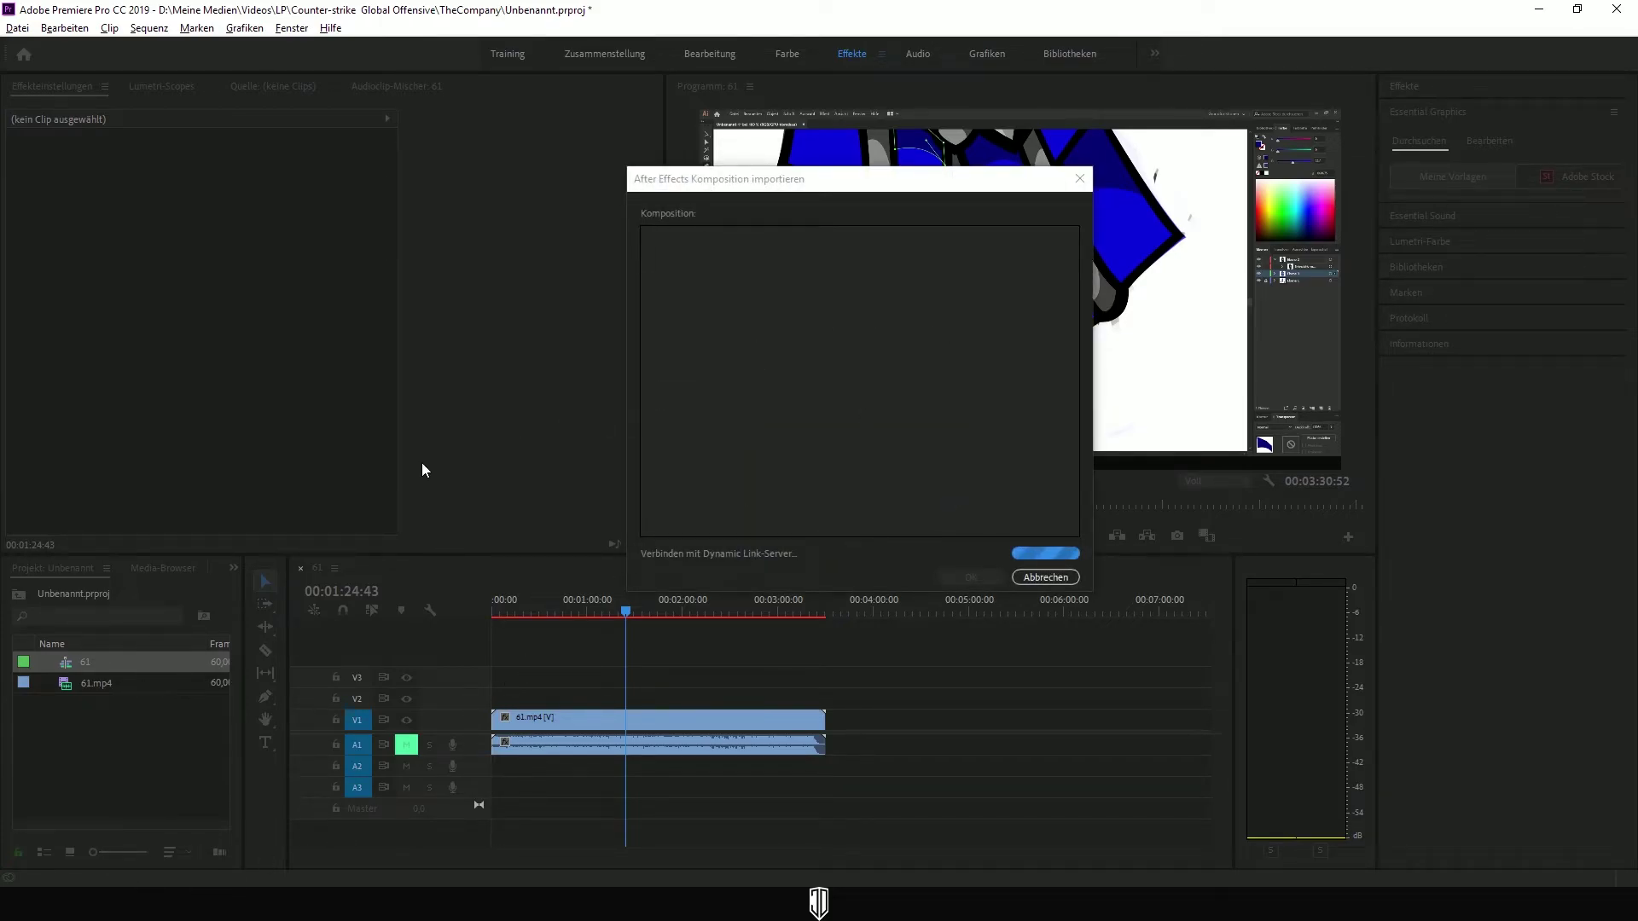
# Pick Bauchbinde2 in the import dialog, confirm, and drop the clip onto V2 at the playhead
pyautogui.moveTo(877, 176); pyautogui.dragTo(720, 173)
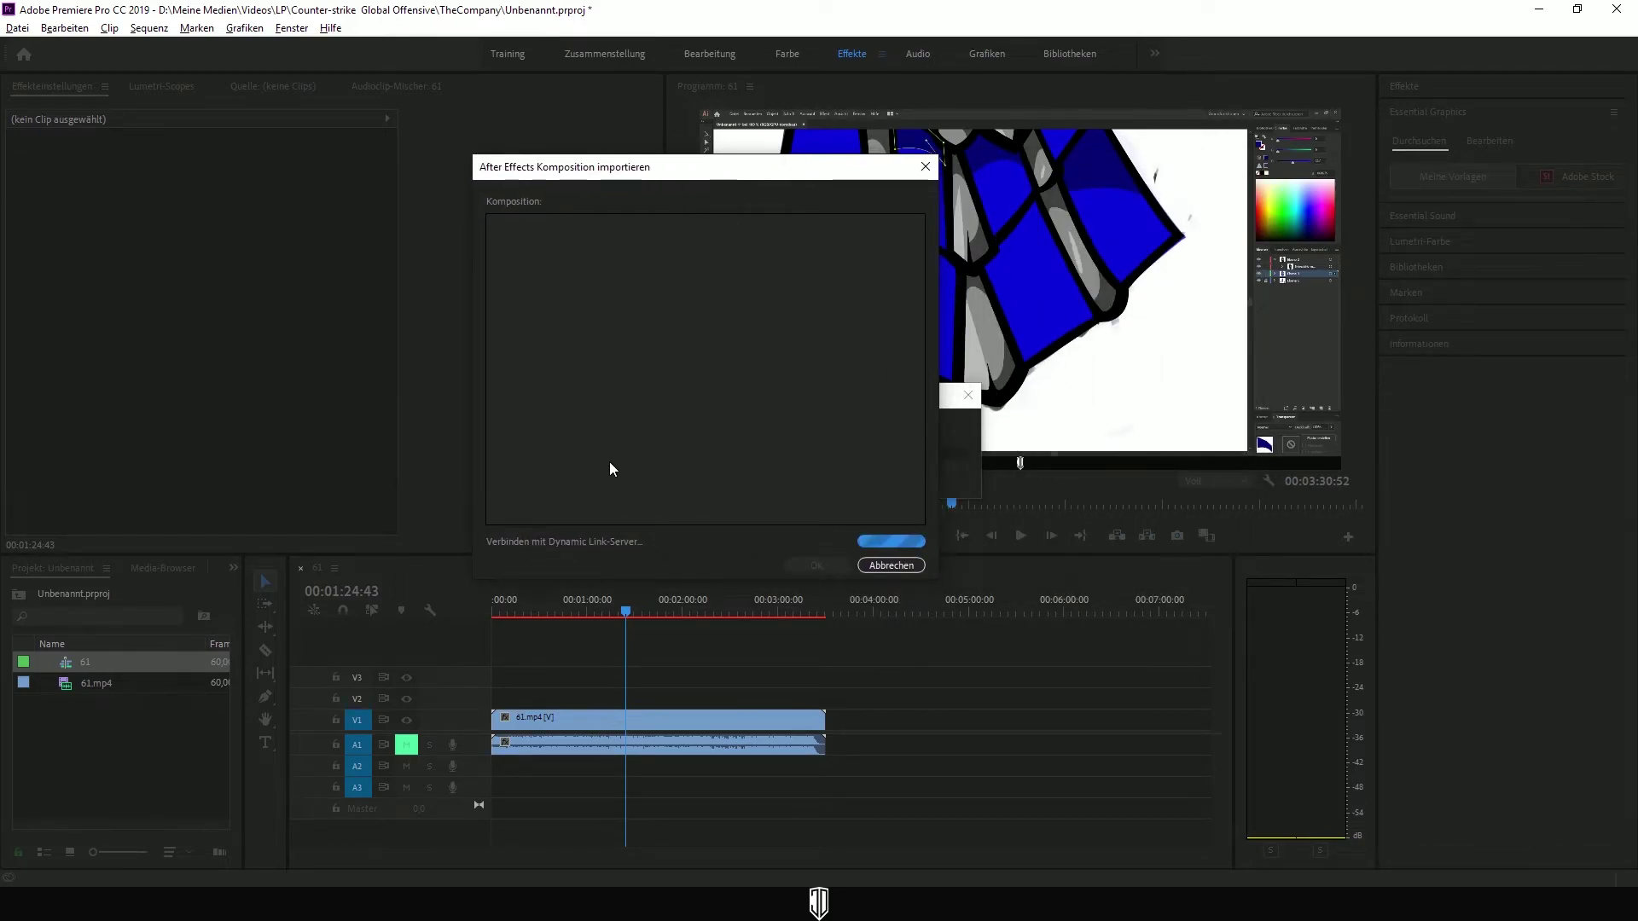
pyautogui.click(553, 221)
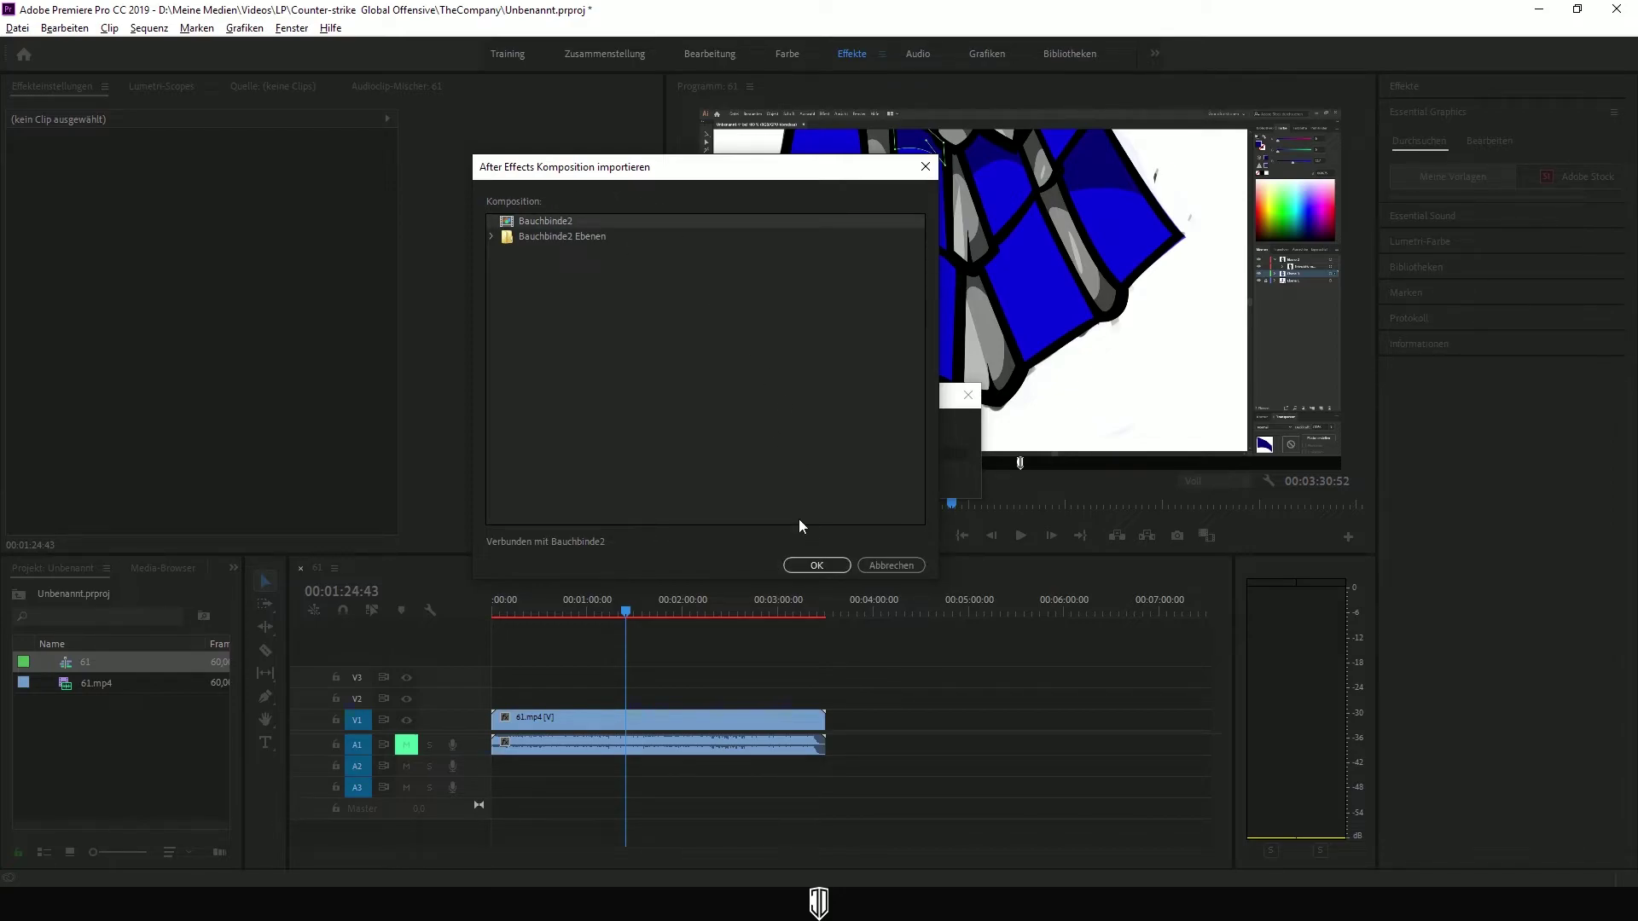
pyautogui.click(833, 566)
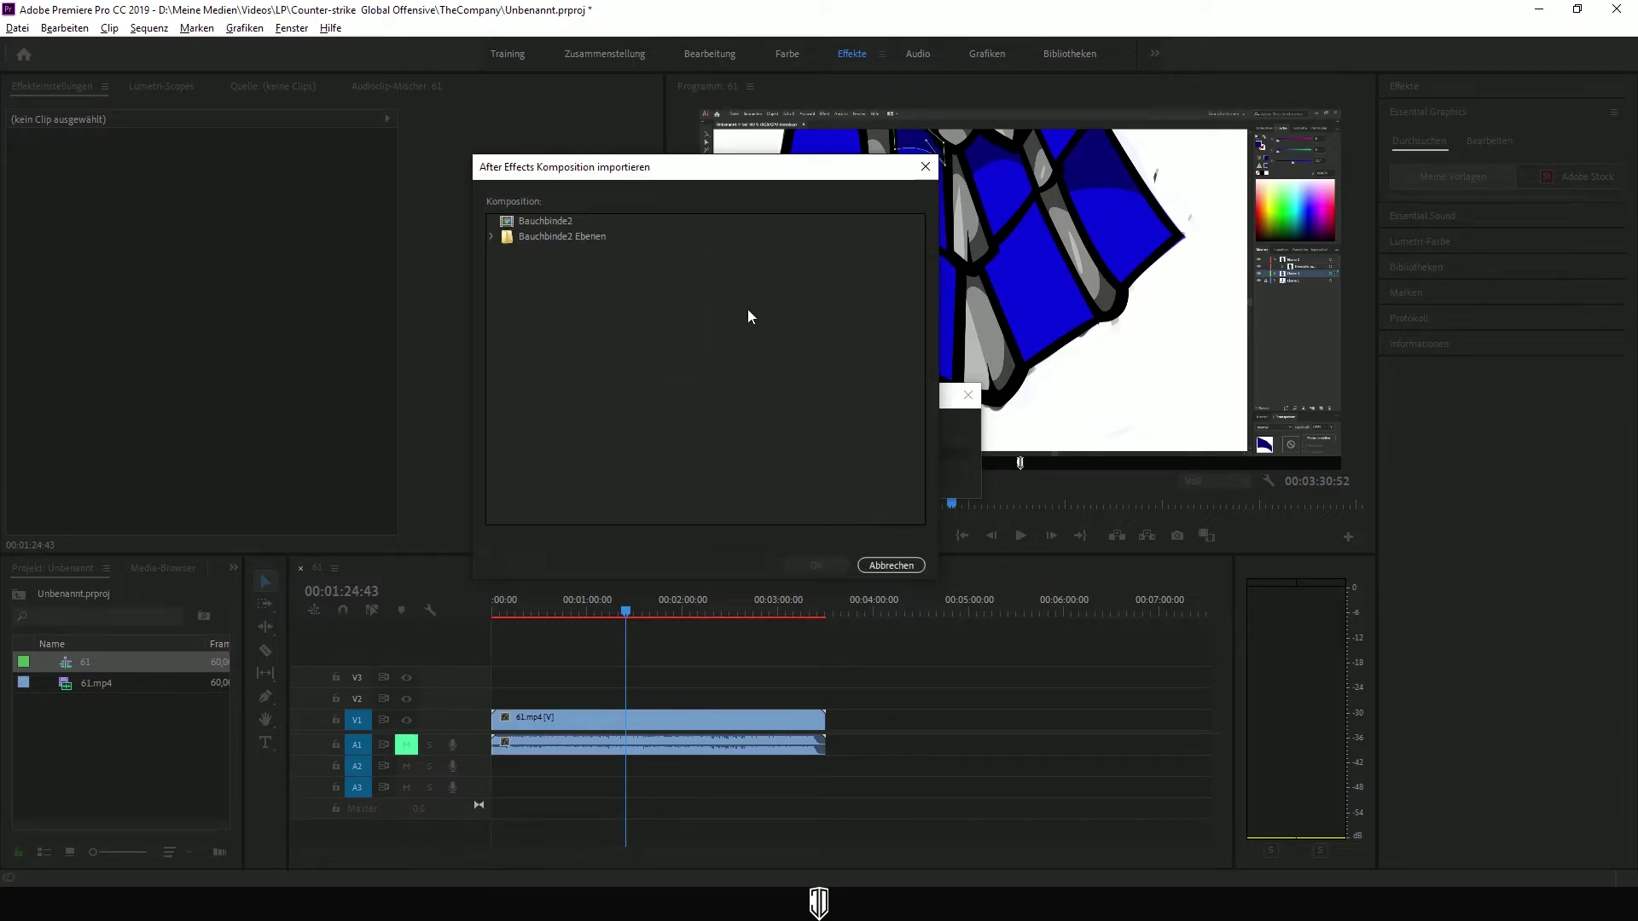
pyautogui.click(560, 216)
pyautogui.click(816, 566)
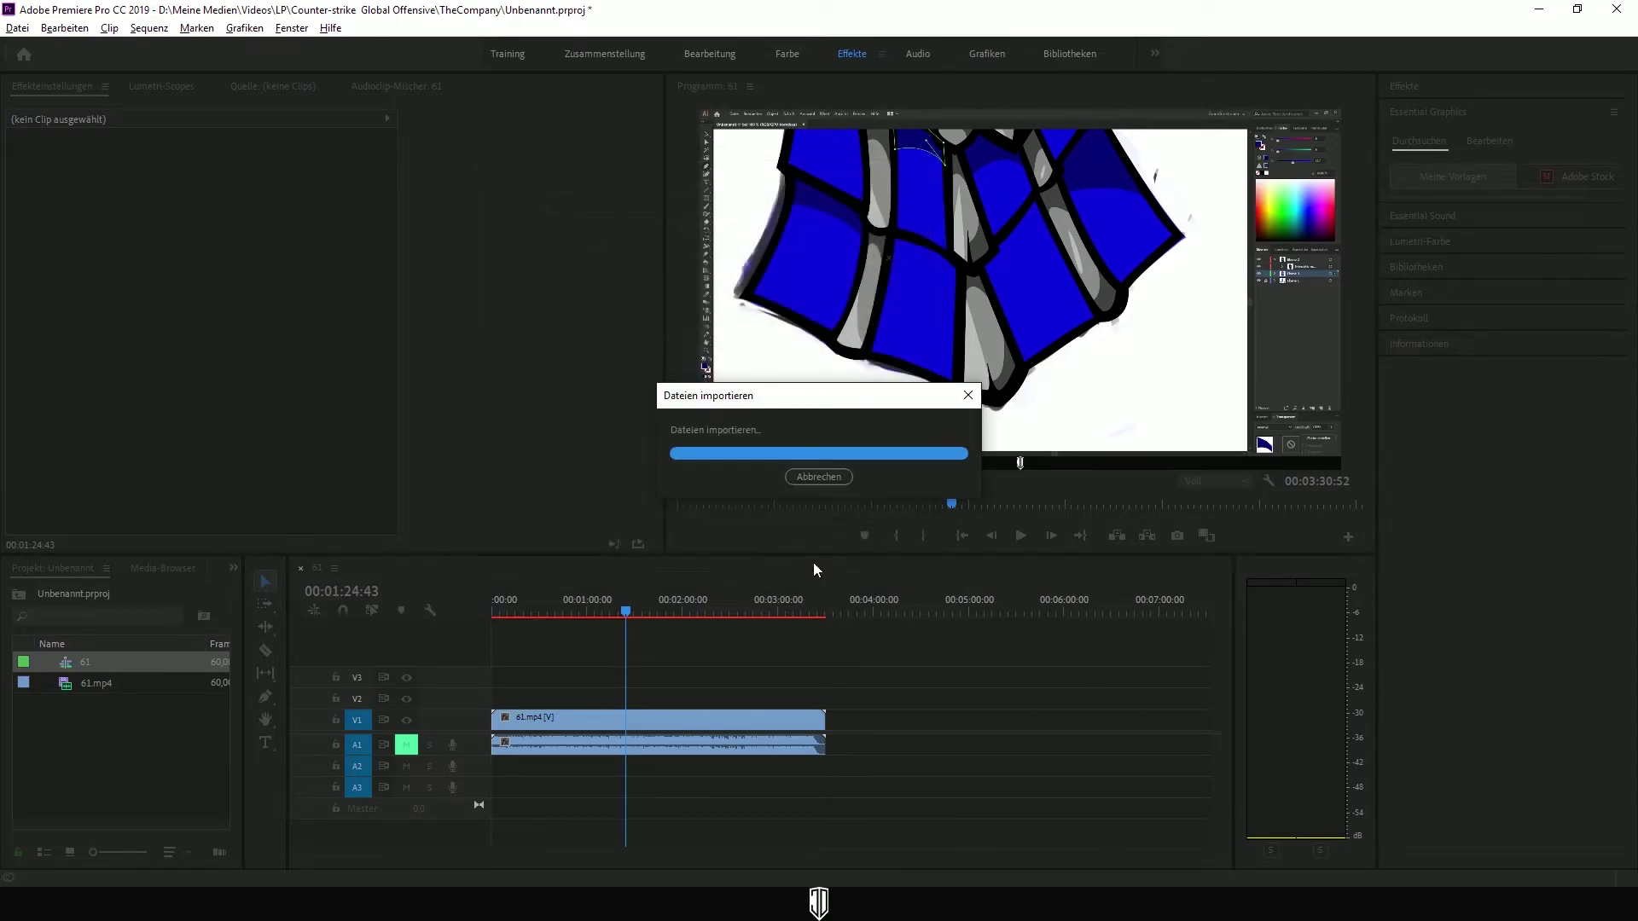
pyautogui.moveTo(99, 702); pyautogui.dragTo(629, 699)
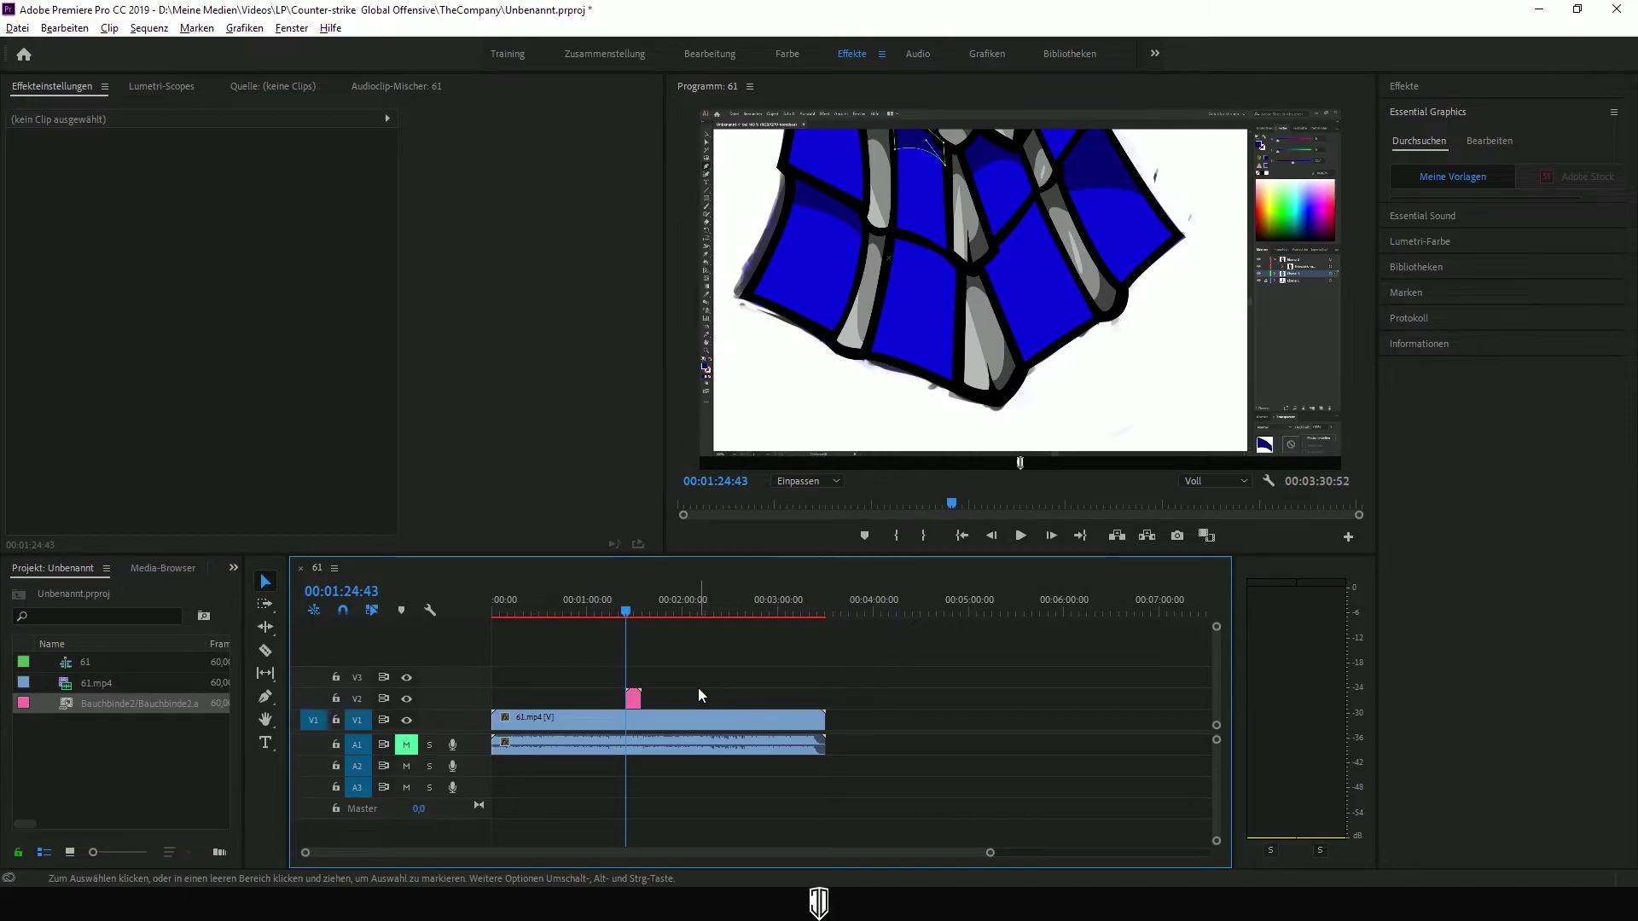
# Play the speedart video with the lower third, then select the pink Bauchbinde2 clip on V2
pyautogui.press('space')
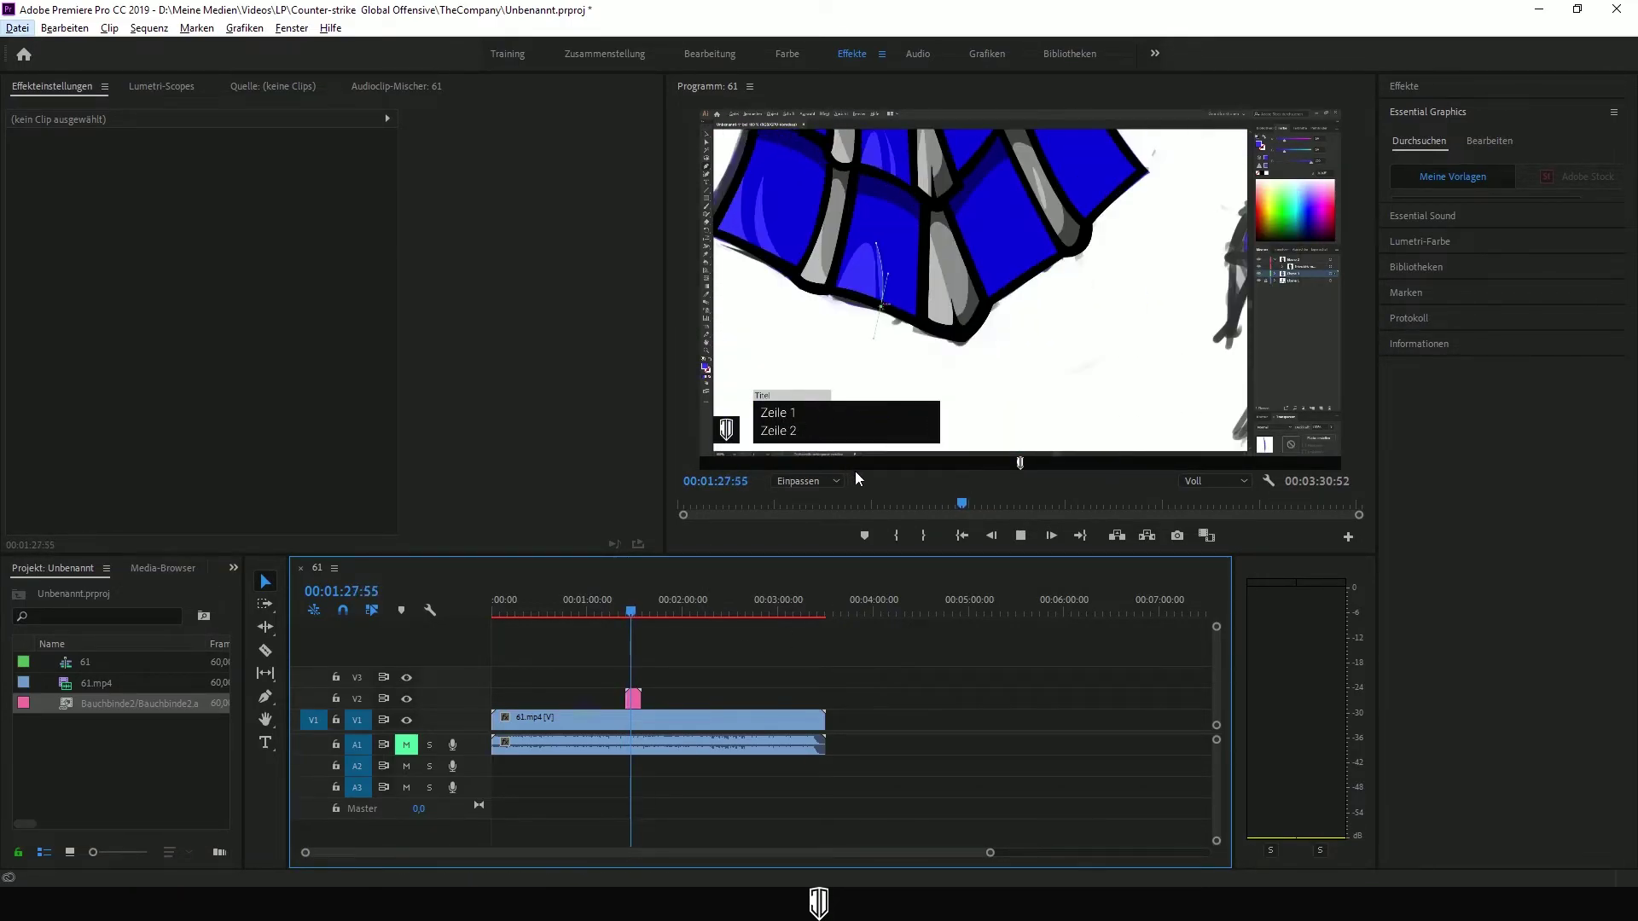
pyautogui.press('space')
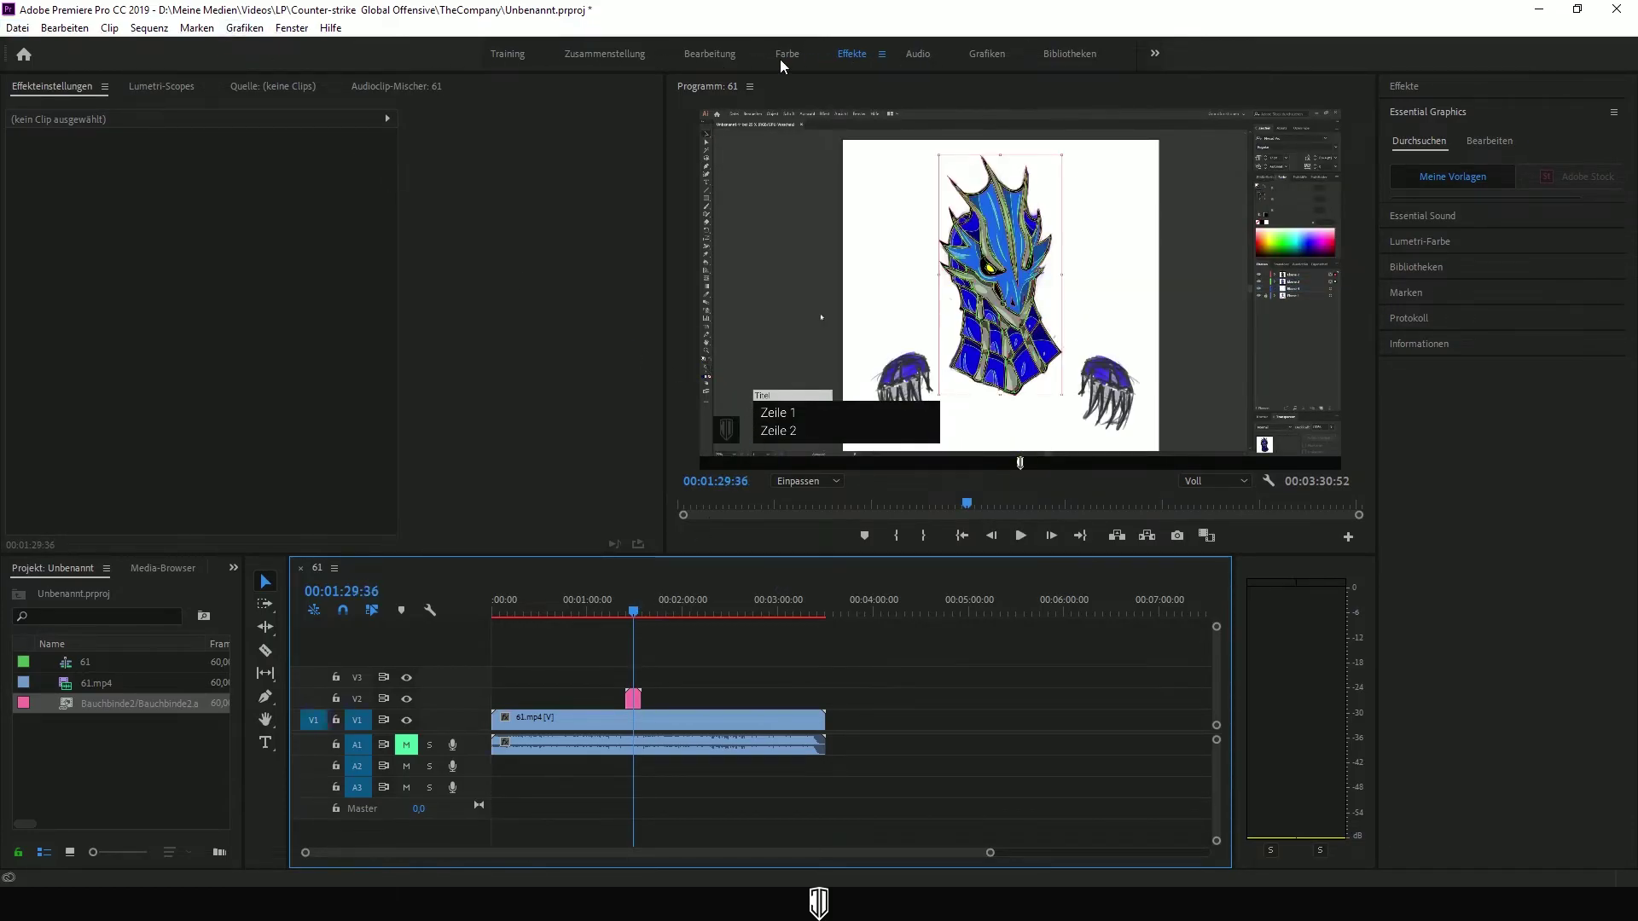
pyautogui.click(727, 59)
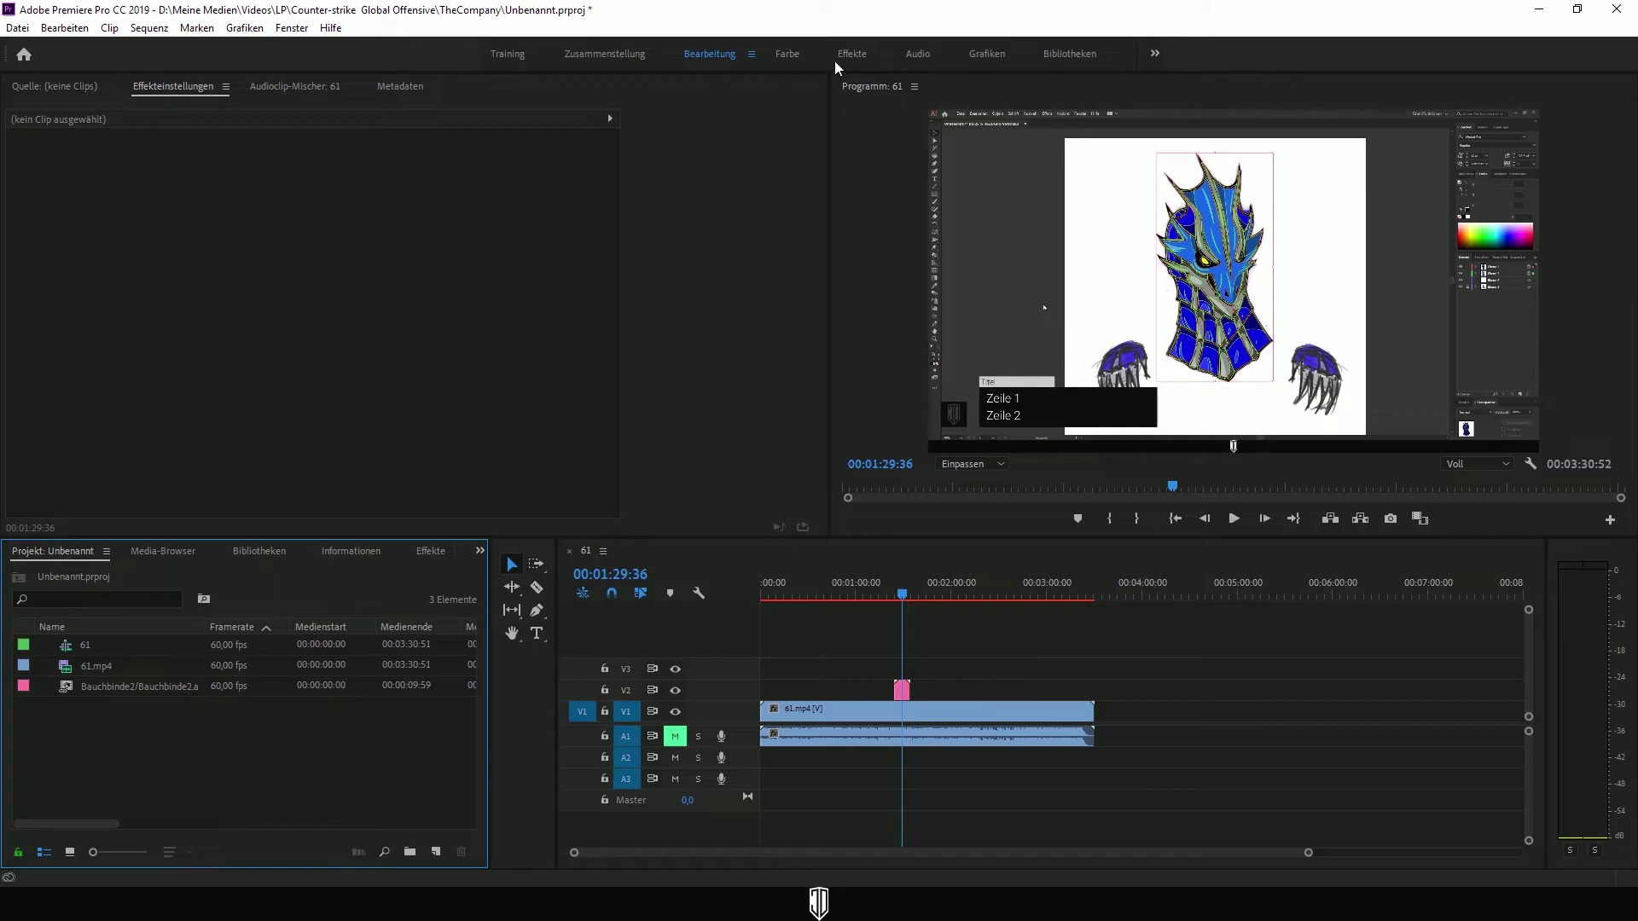
pyautogui.click(859, 53)
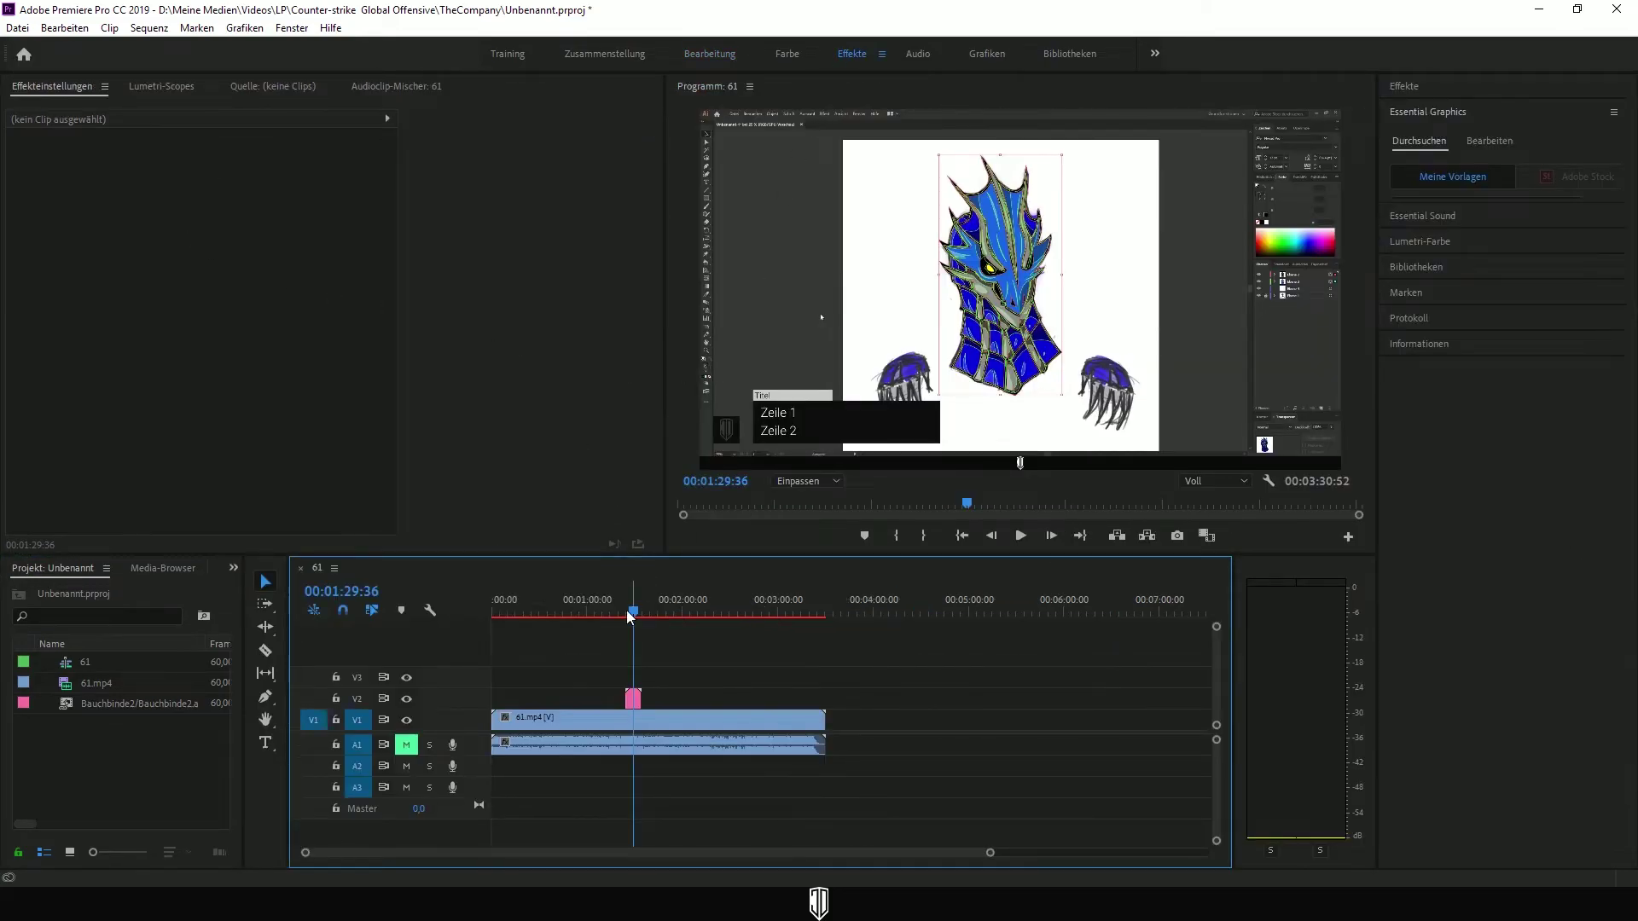
pyautogui.click(636, 705)
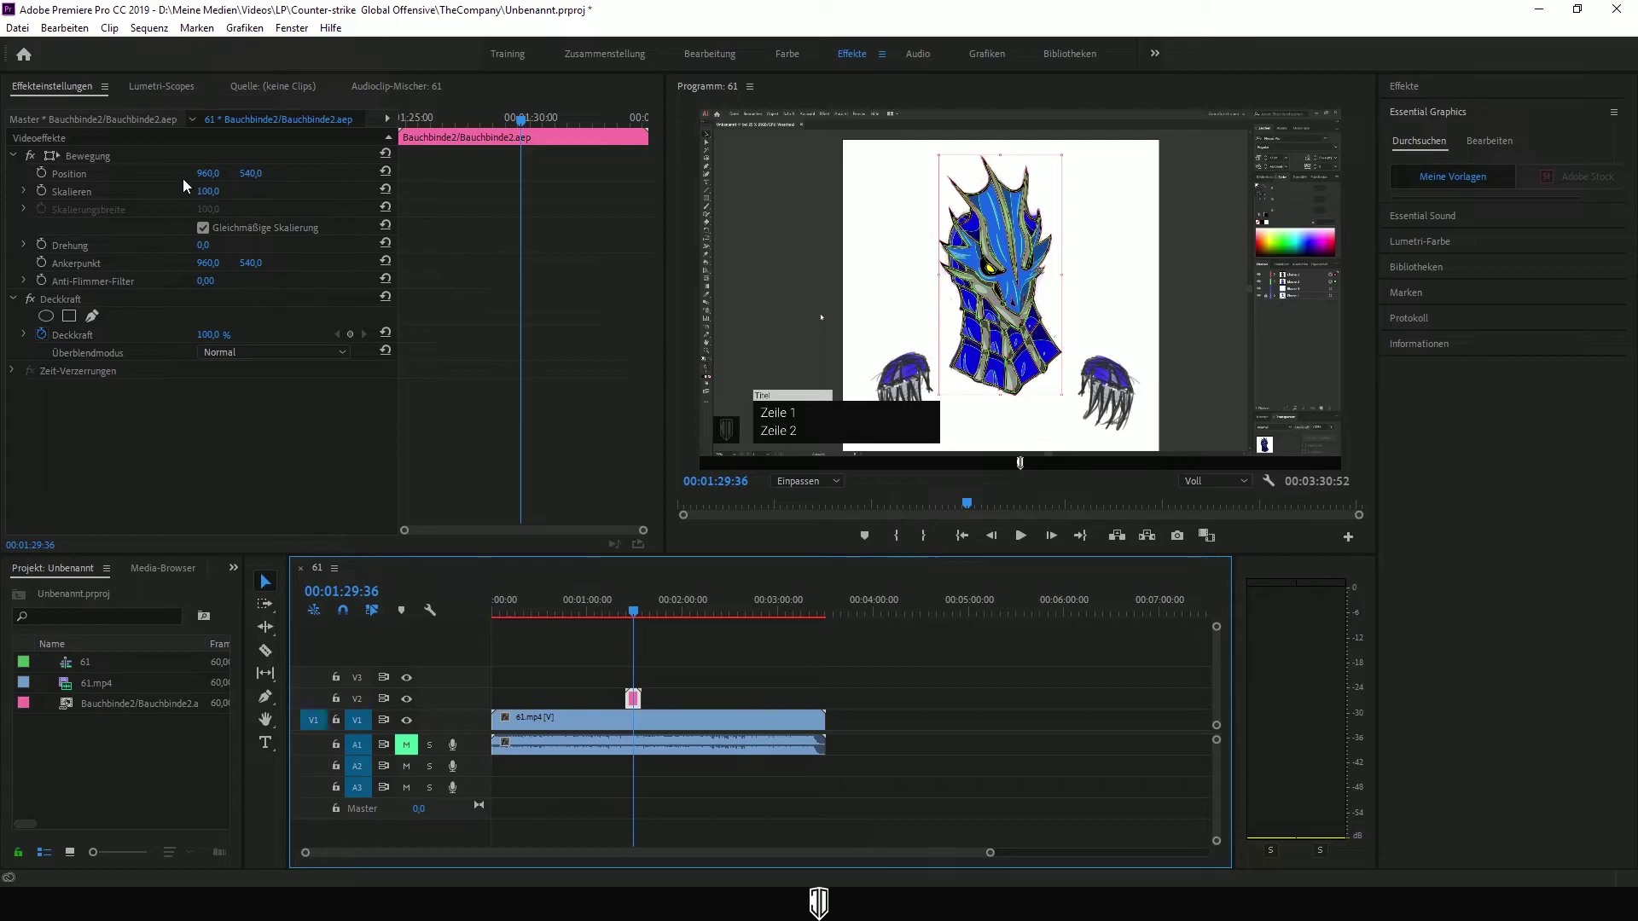
# Open the Master tab's editable After Effects text and start editing the Titel field
pyautogui.click(134, 118)
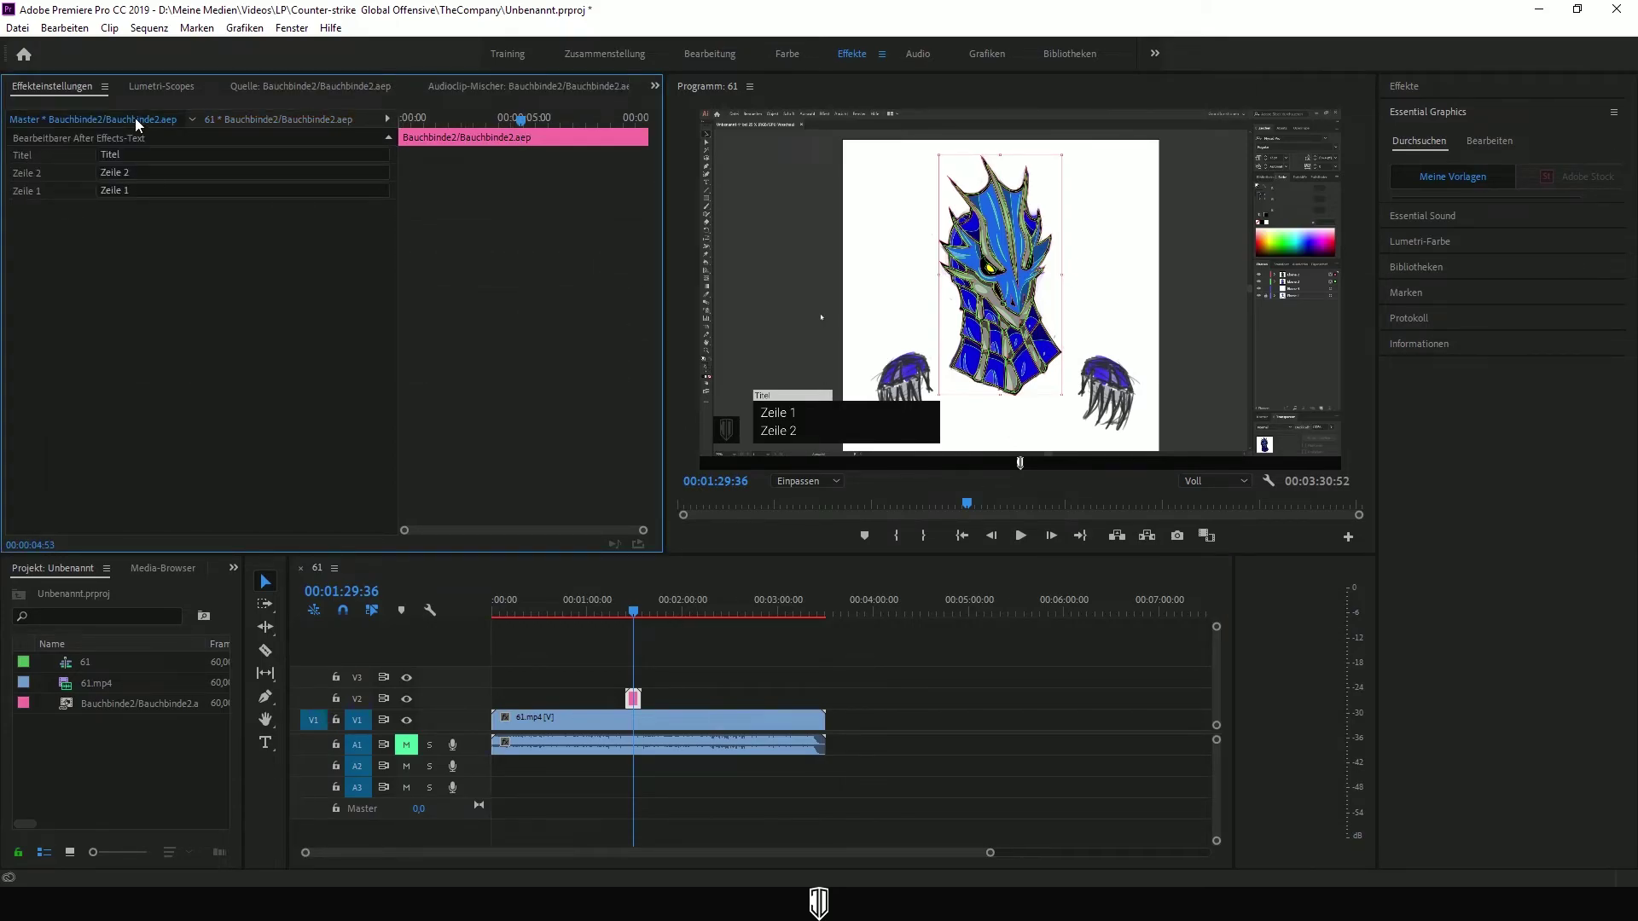
pyautogui.click(147, 152)
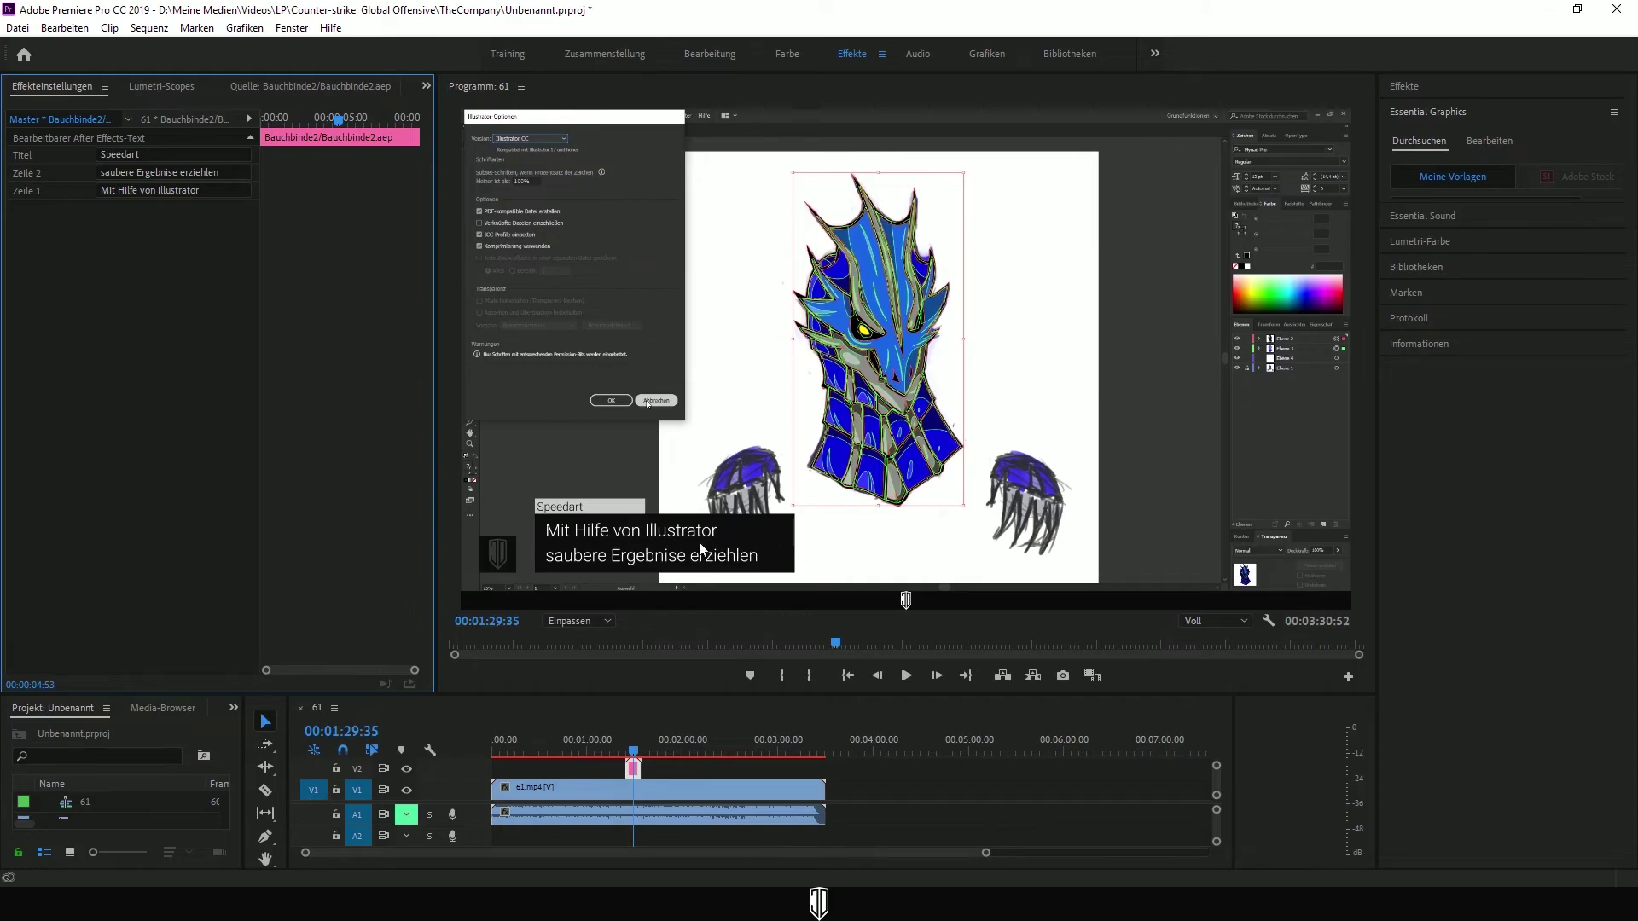
# Play sequence 61 from just before the Bauchbinde2 lower third, enlarge the timeline, and replay the animation
pyautogui.click(624, 750)
pyautogui.press('space')
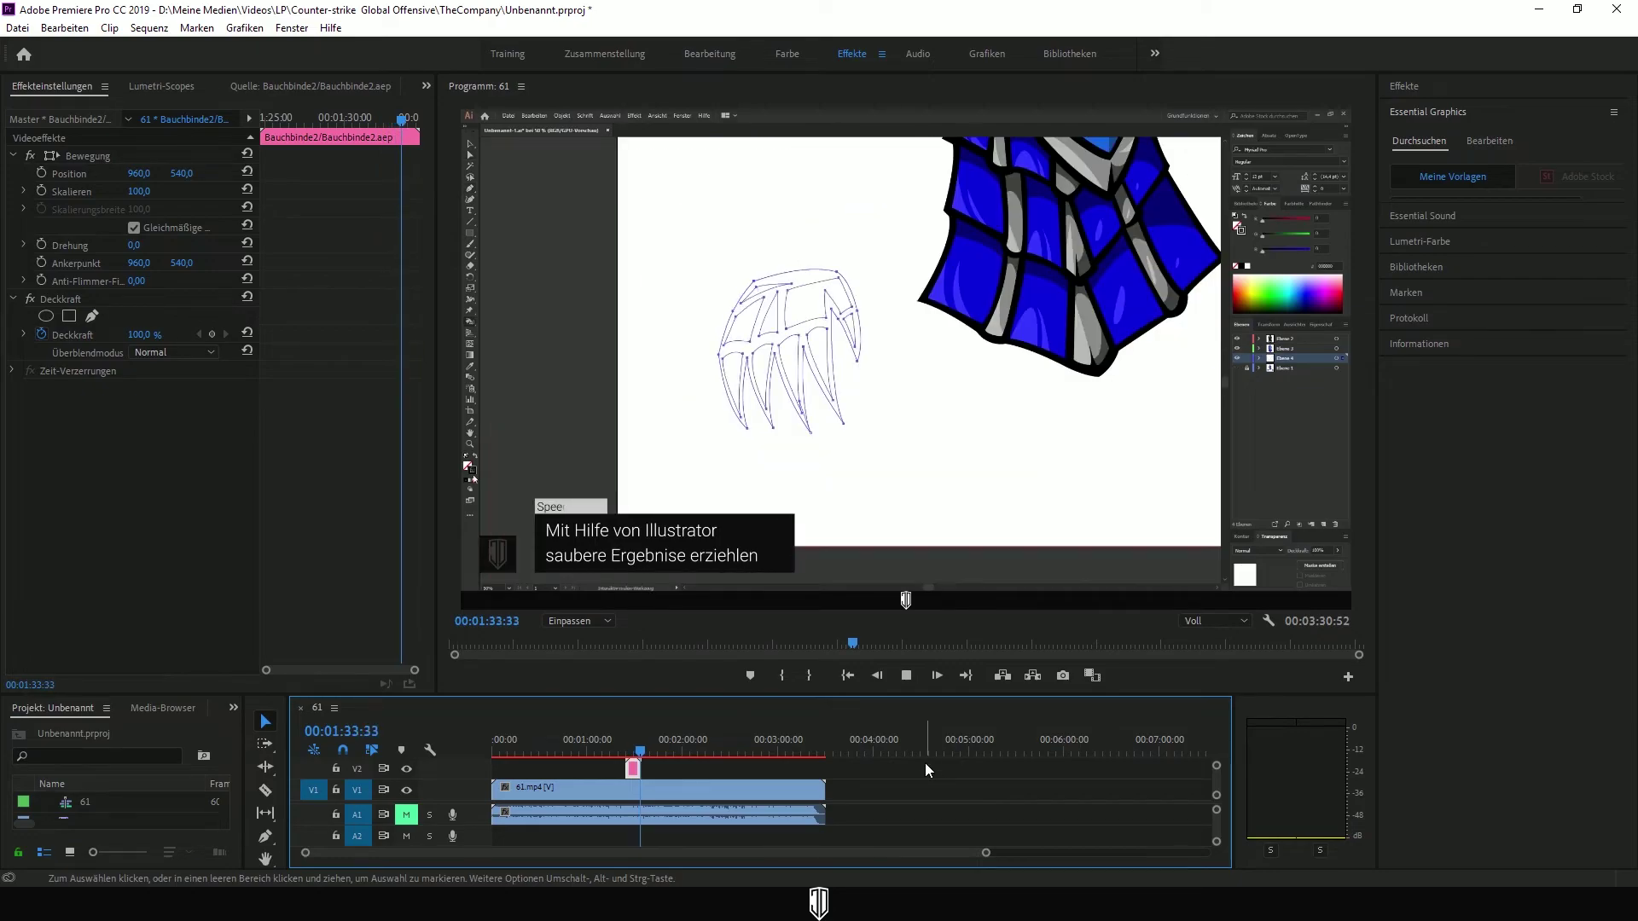
pyautogui.click(643, 754)
pyautogui.moveTo(644, 754); pyautogui.dragTo(627, 756)
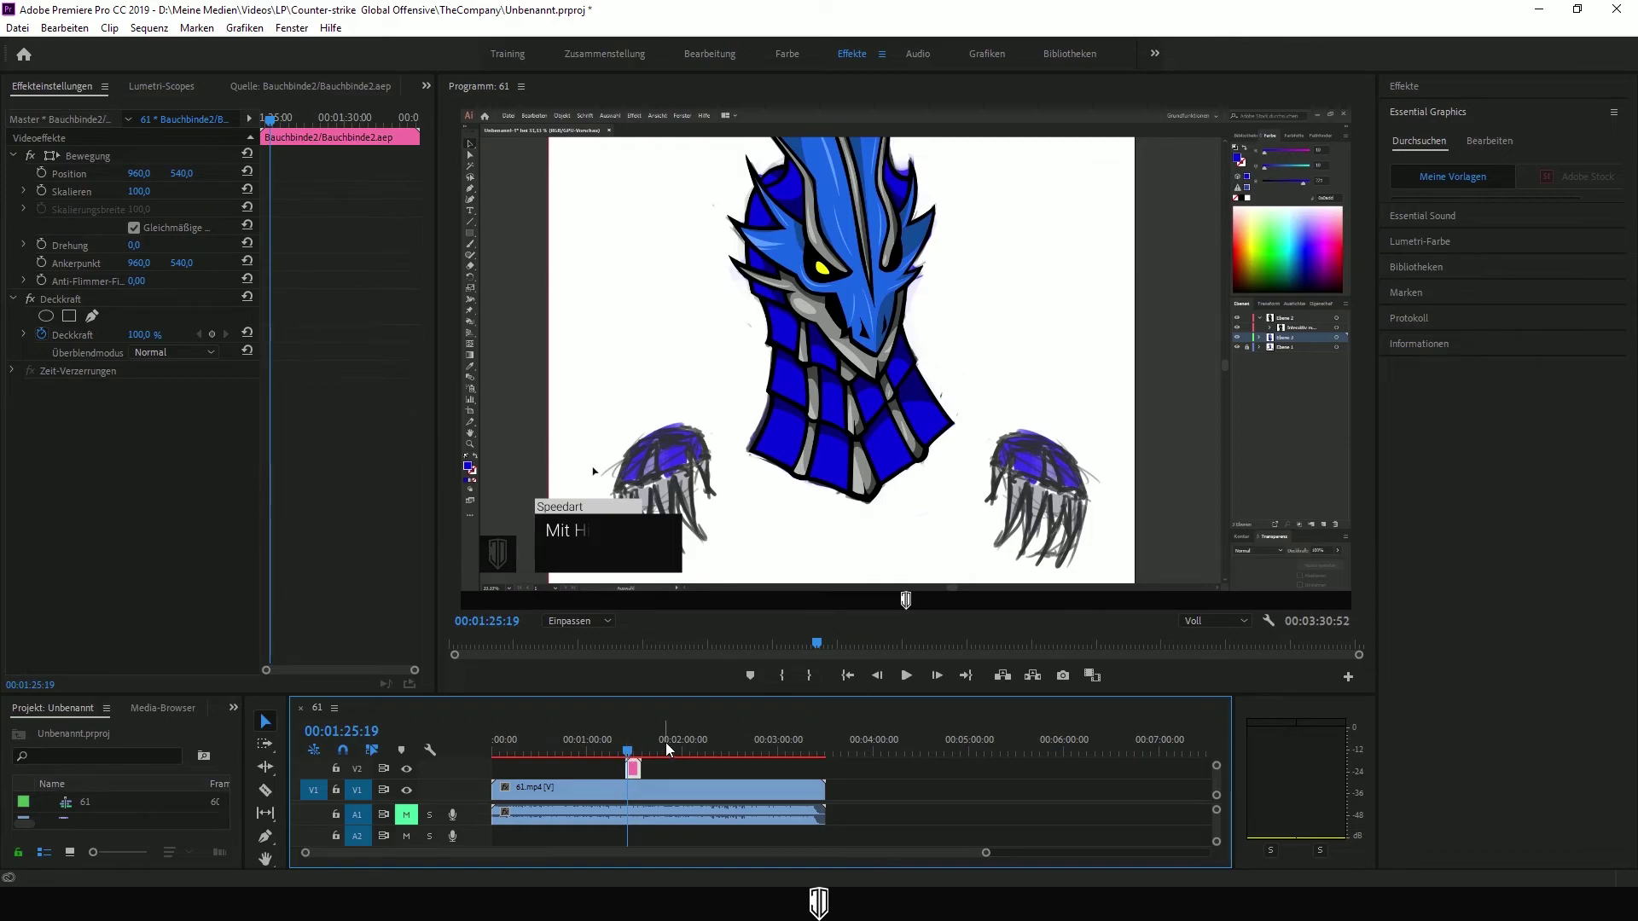
pyautogui.moveTo(657, 693); pyautogui.dragTo(674, 559)
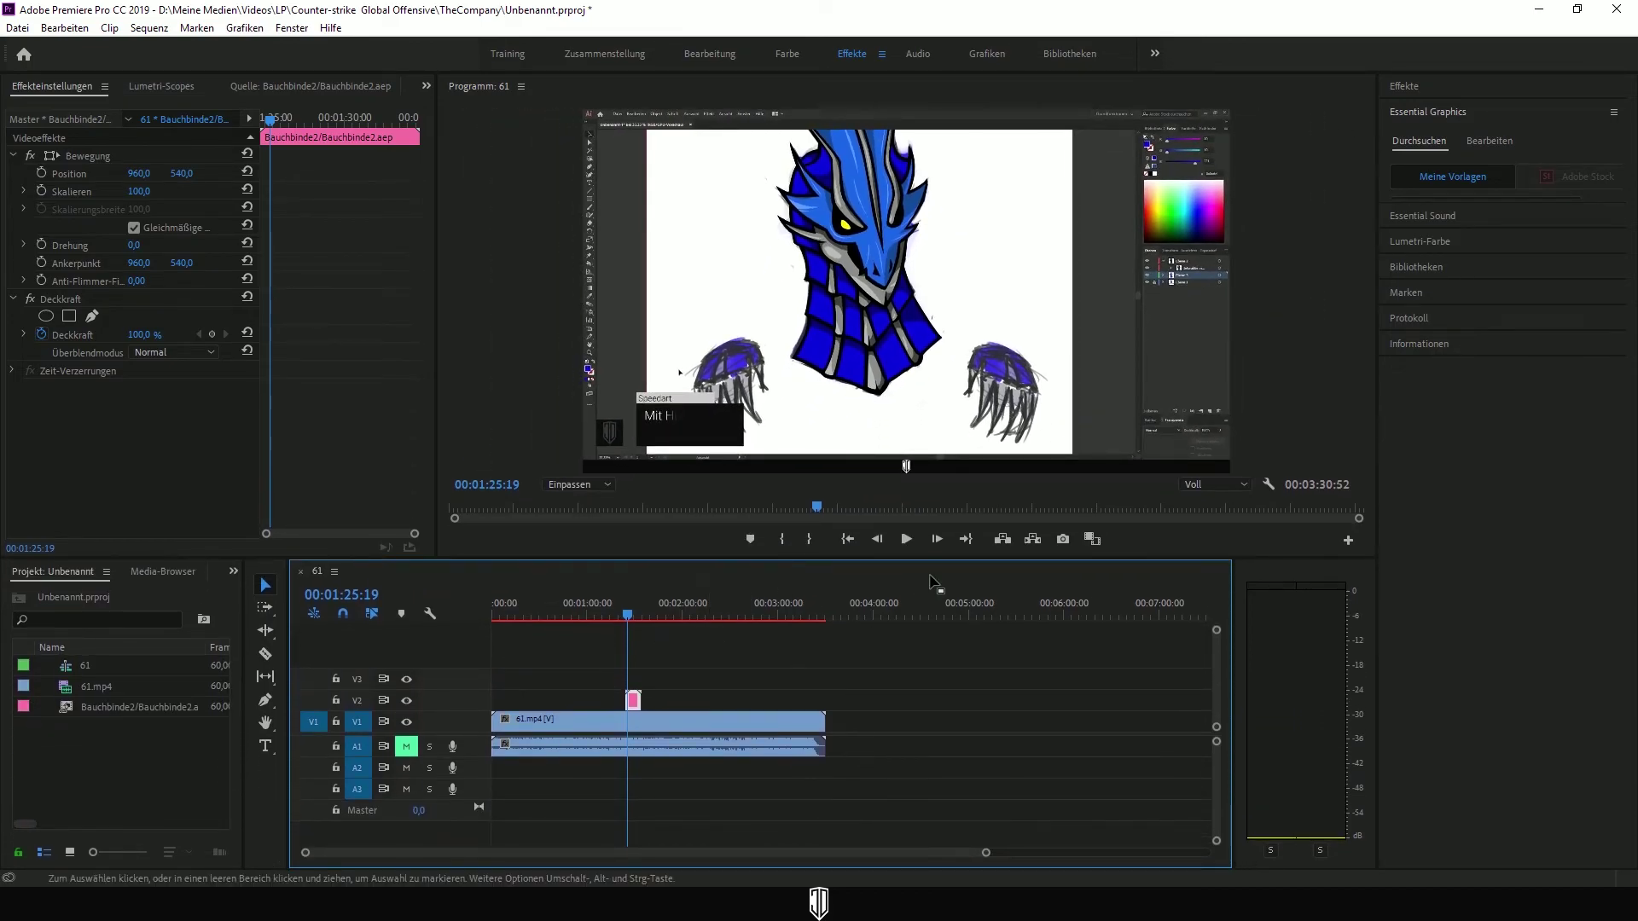
pyautogui.click(907, 539)
pyautogui.click(908, 542)
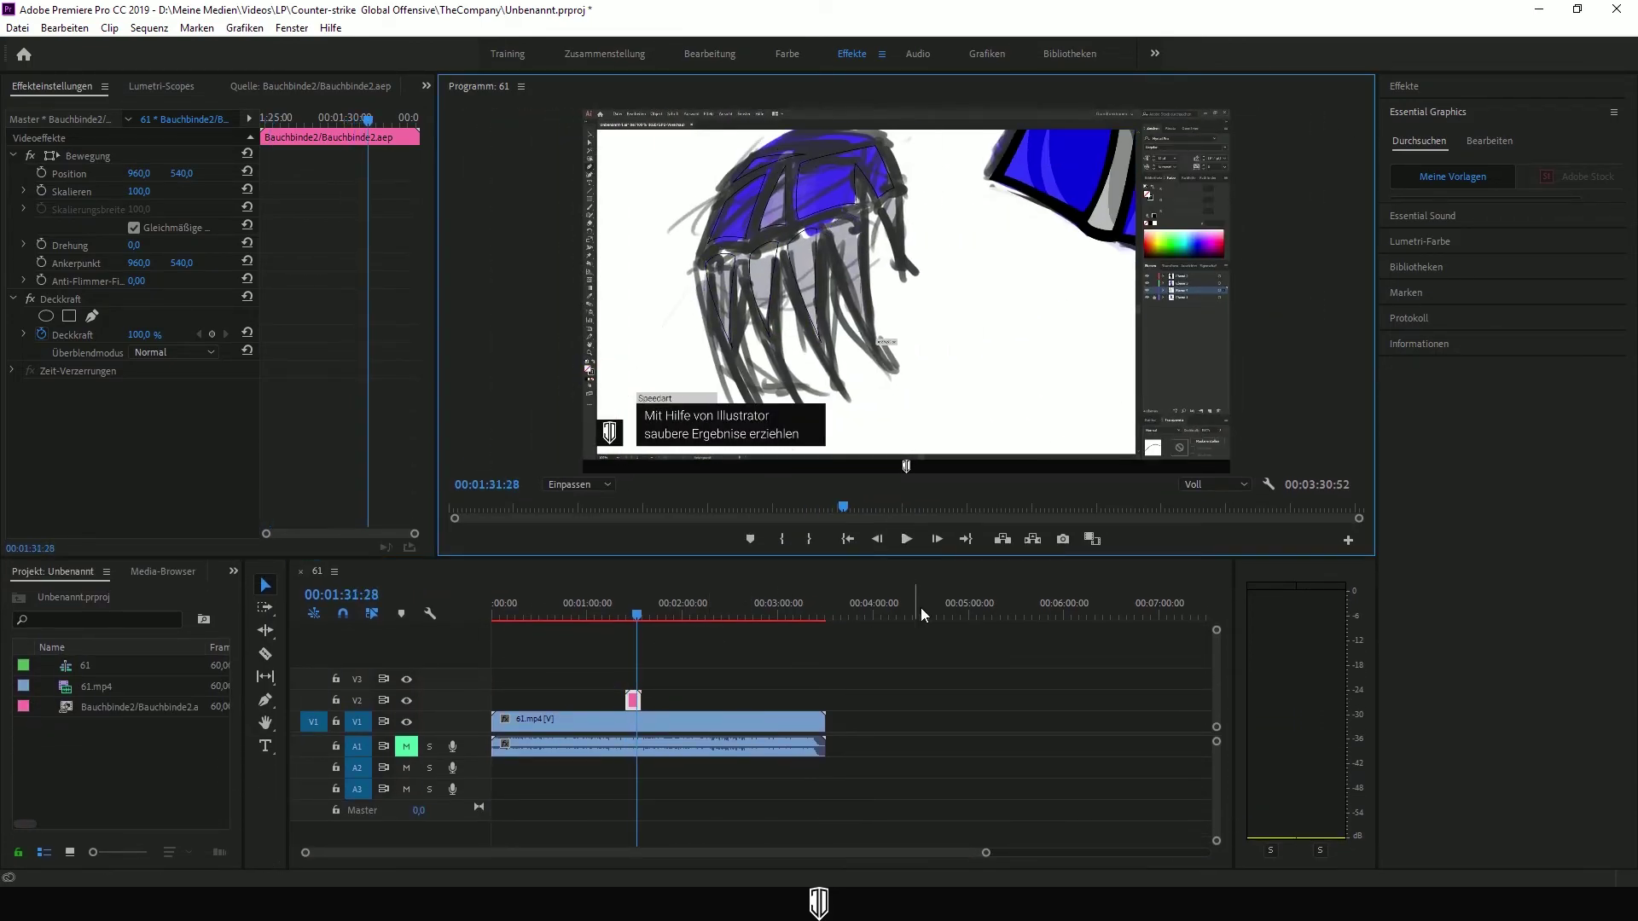